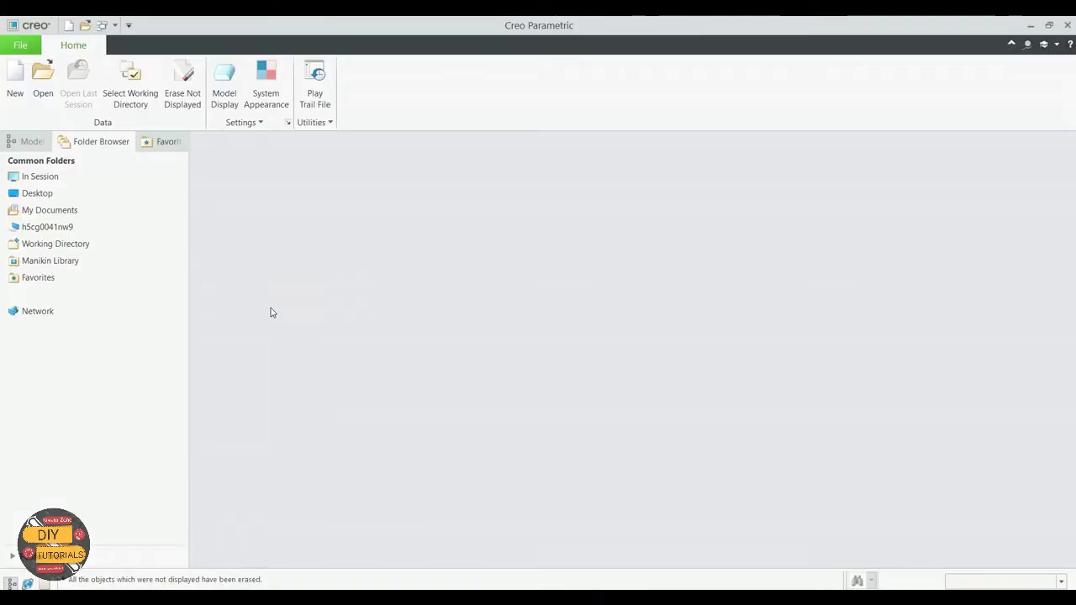
Create a new solid part named 'bolt' from the inlbs_part_solid_abs template.
click(17, 84)
drag(211, 179, 564, 151)
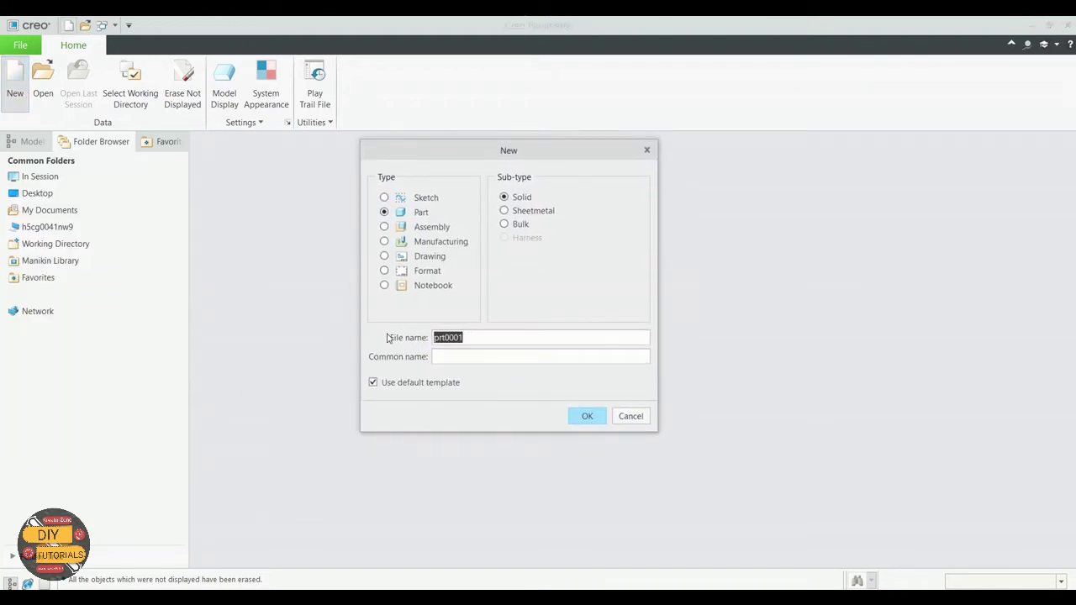
key(BackSpace)
text(bolt)
click(578, 417)
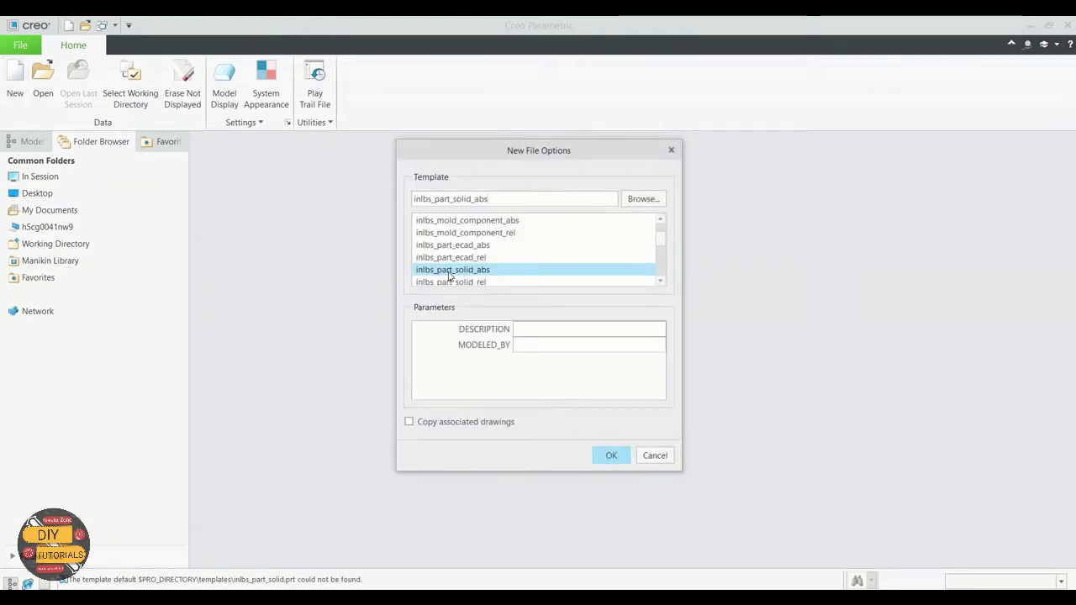
click(623, 457)
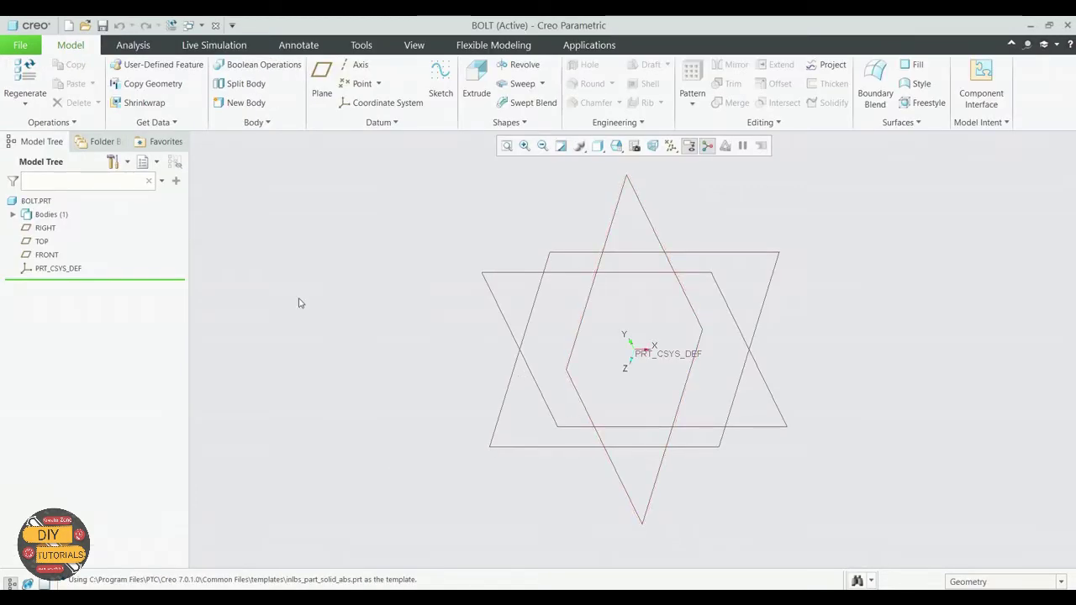
Start Sketch 1 on the TOP datum plane and orient it flat for 2D drawing.
click(441, 80)
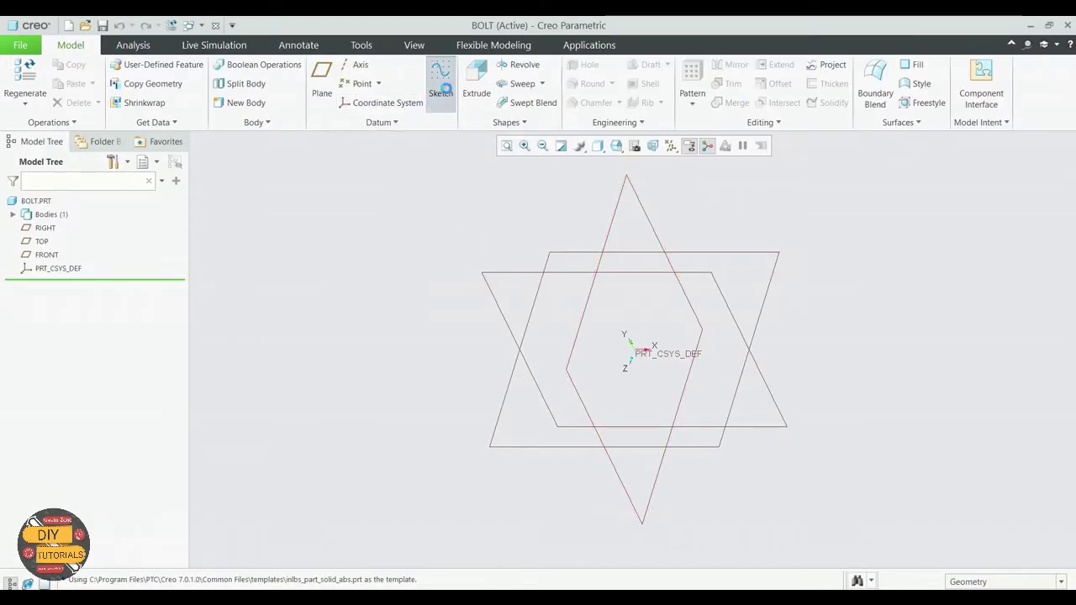
click(768, 305)
click(1007, 339)
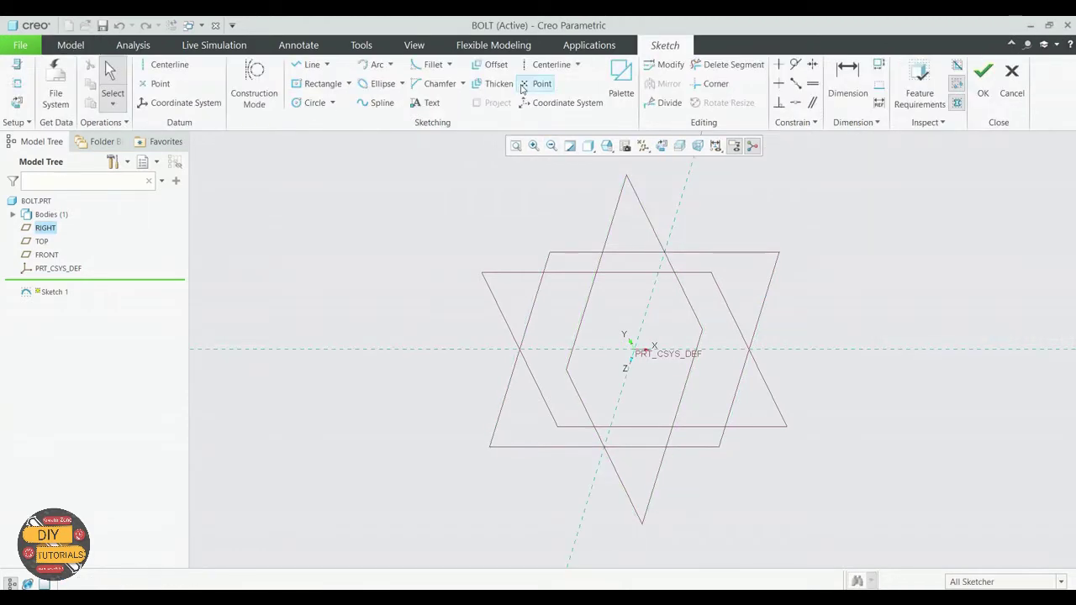
click(662, 148)
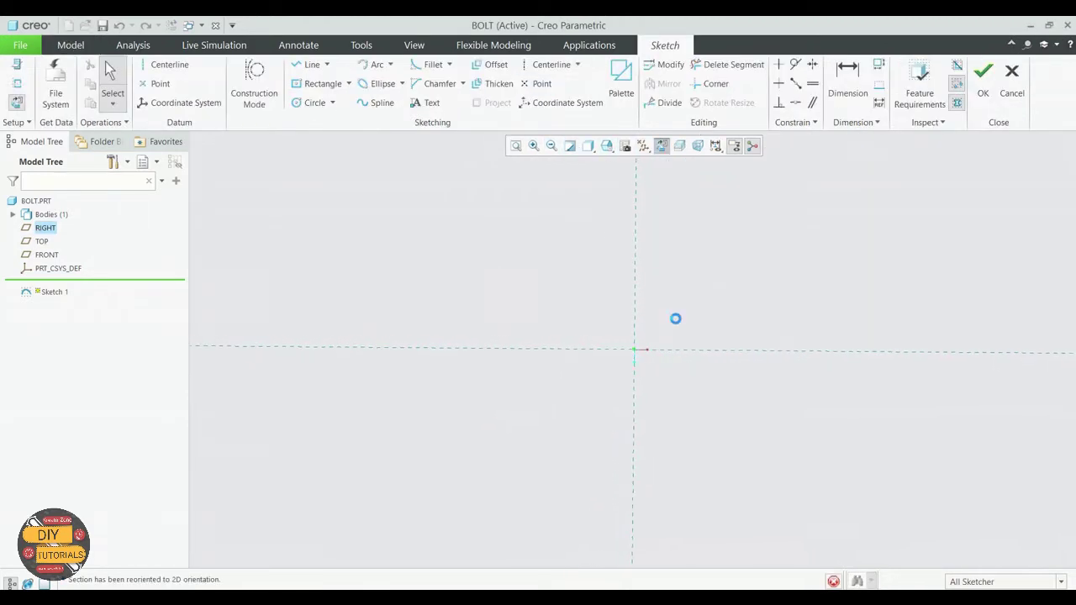
Draw a circle centred on the sketch origin.
click(294, 103)
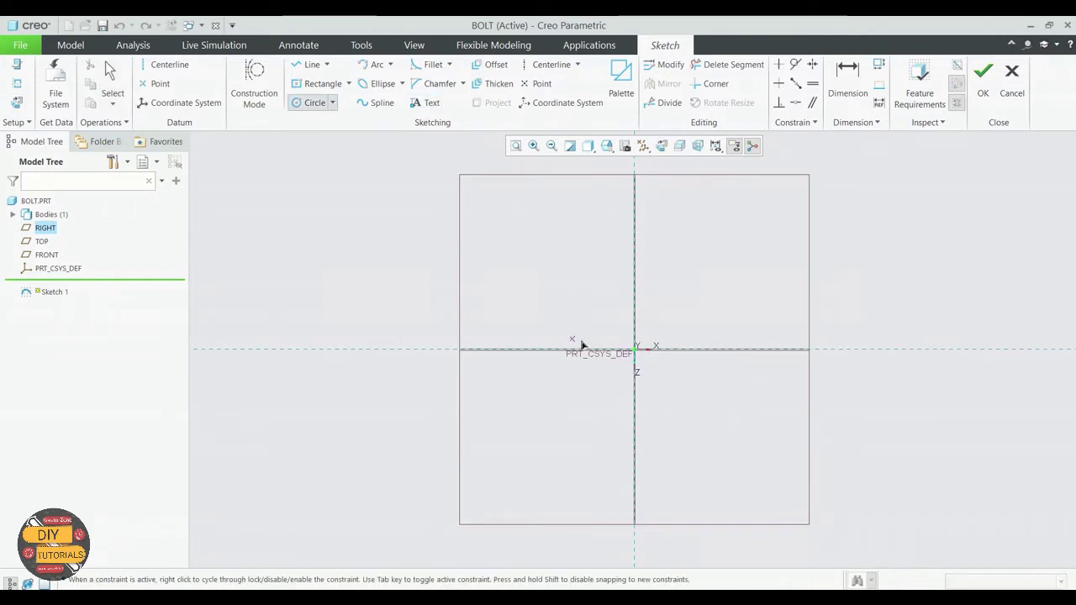
click(636, 353)
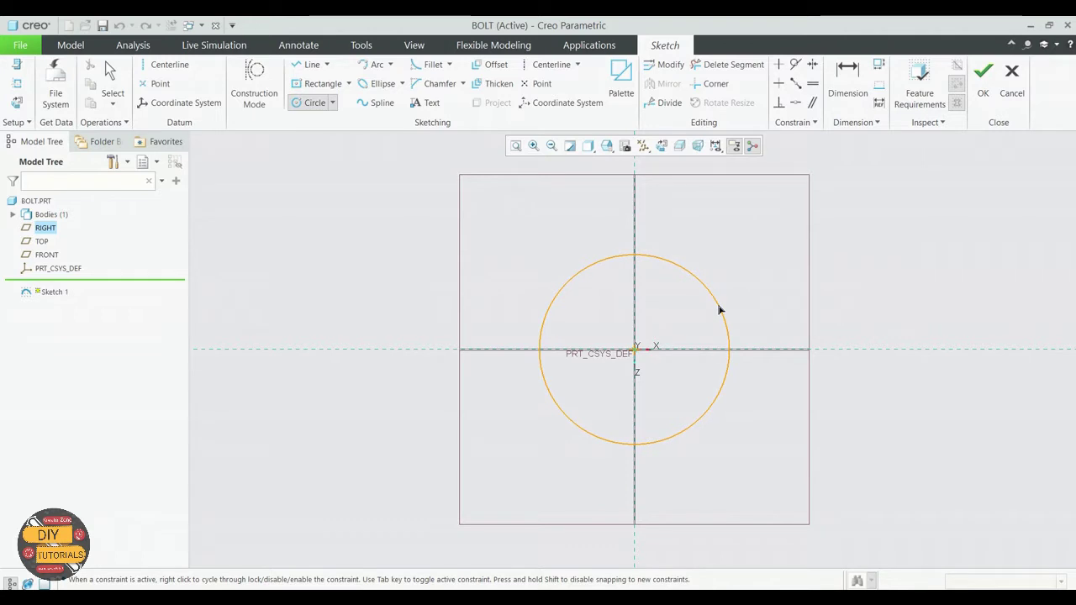
click(727, 306)
click(109, 84)
Set the circle's diameter to 0.505 and refit the view.
click(545, 311)
double_click(508, 252)
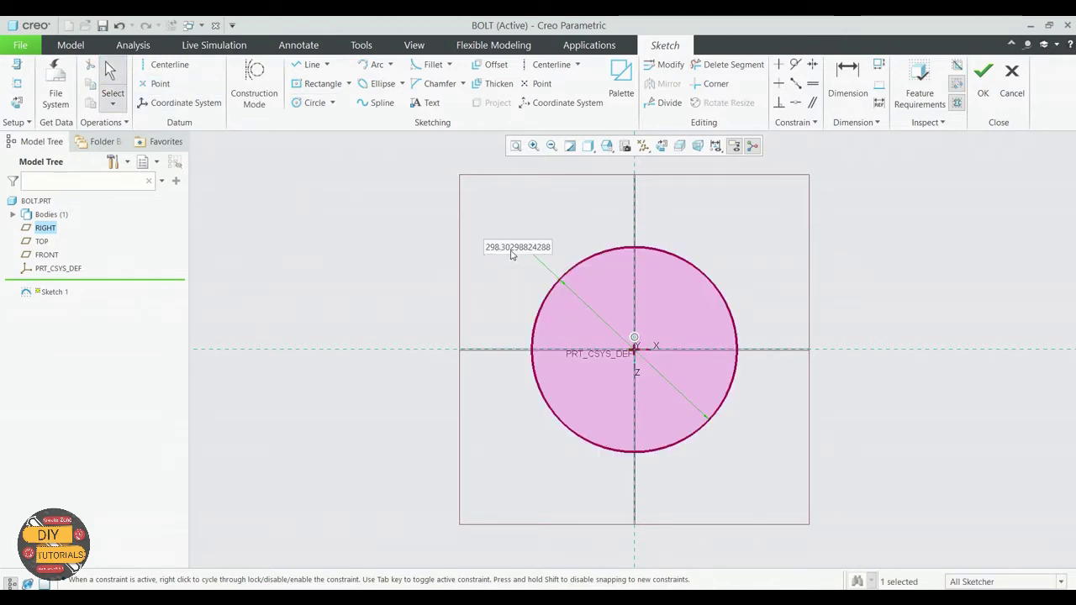
text(0.)
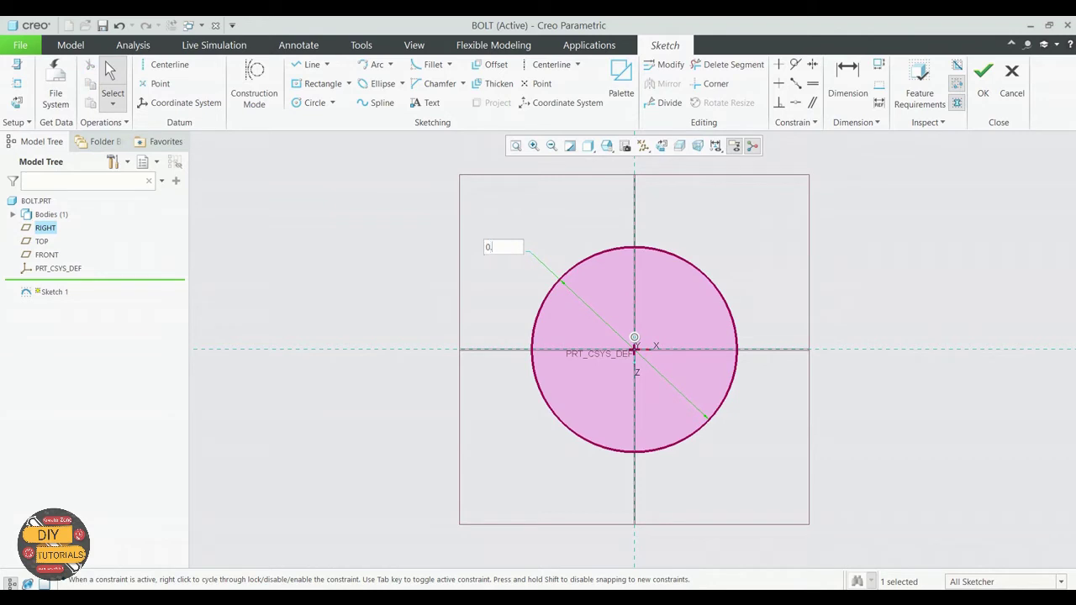
text(505)
key(Return)
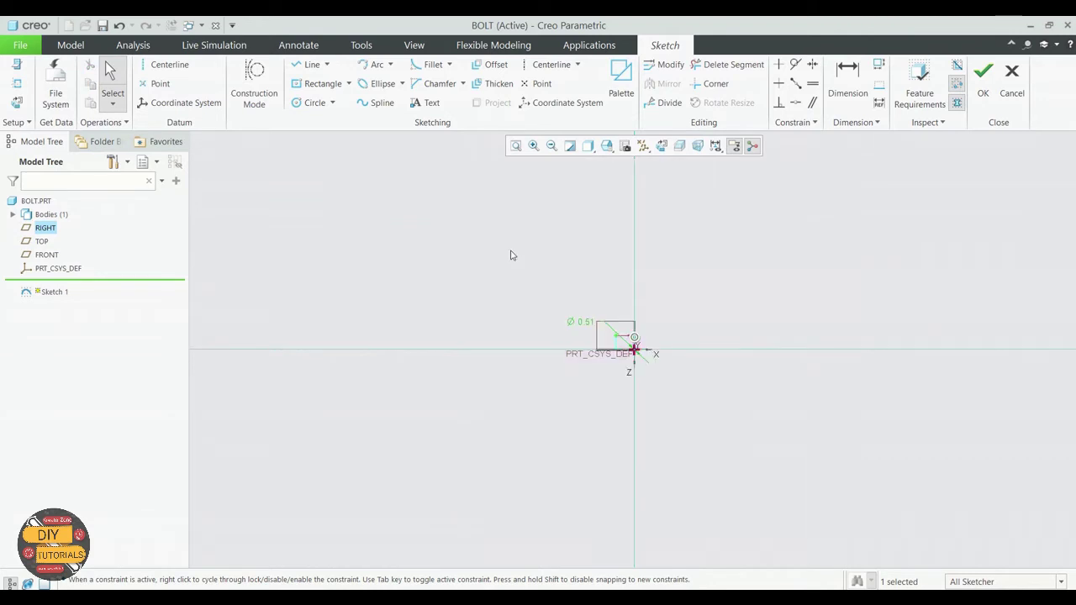
click(515, 145)
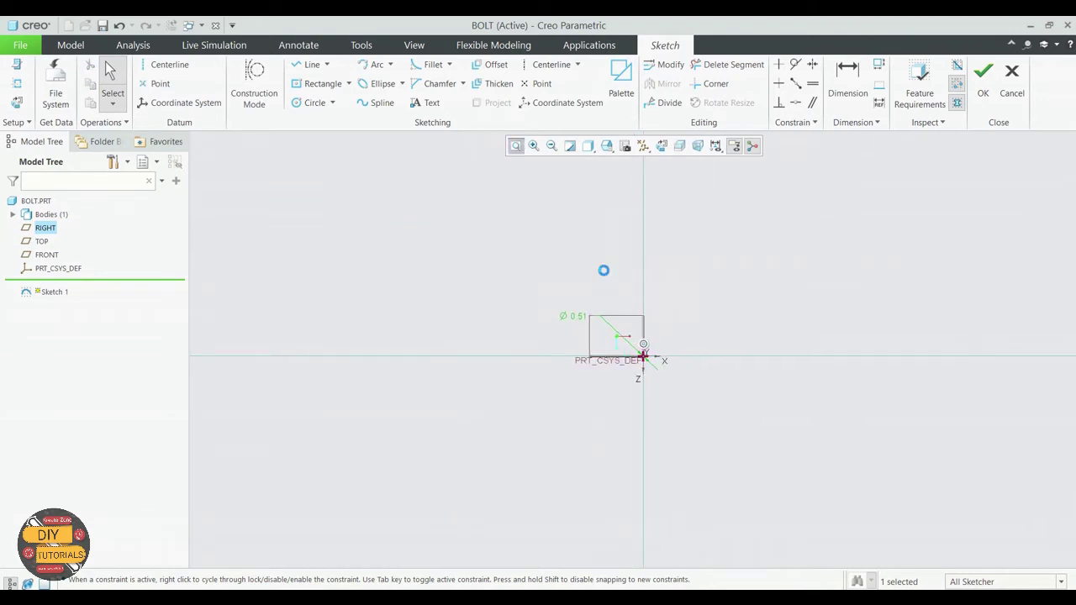
scroll(557, 336, up, 2)
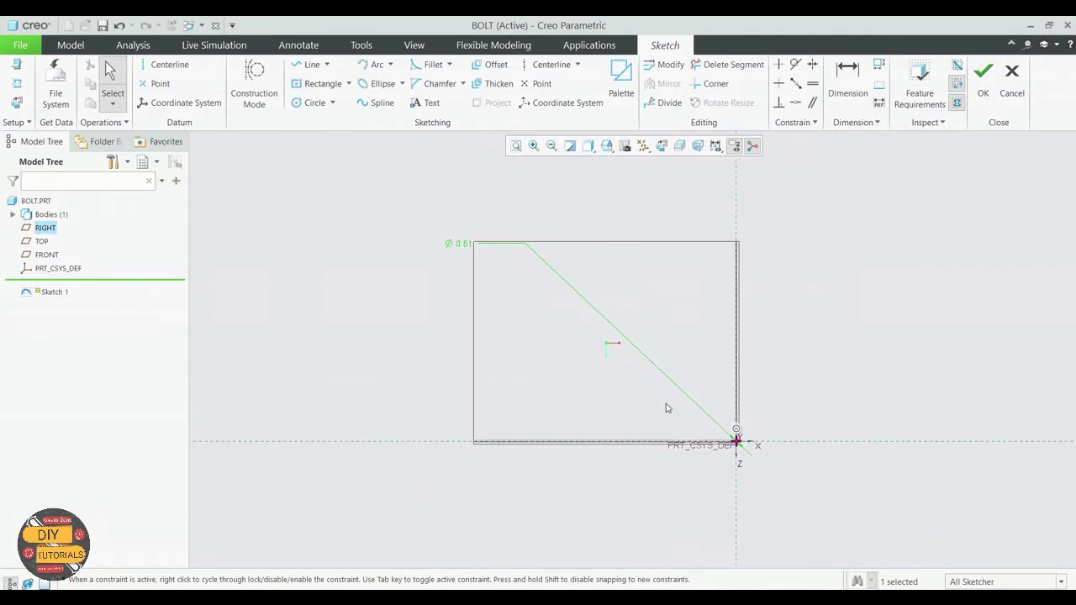
scroll(757, 454, down, 5)
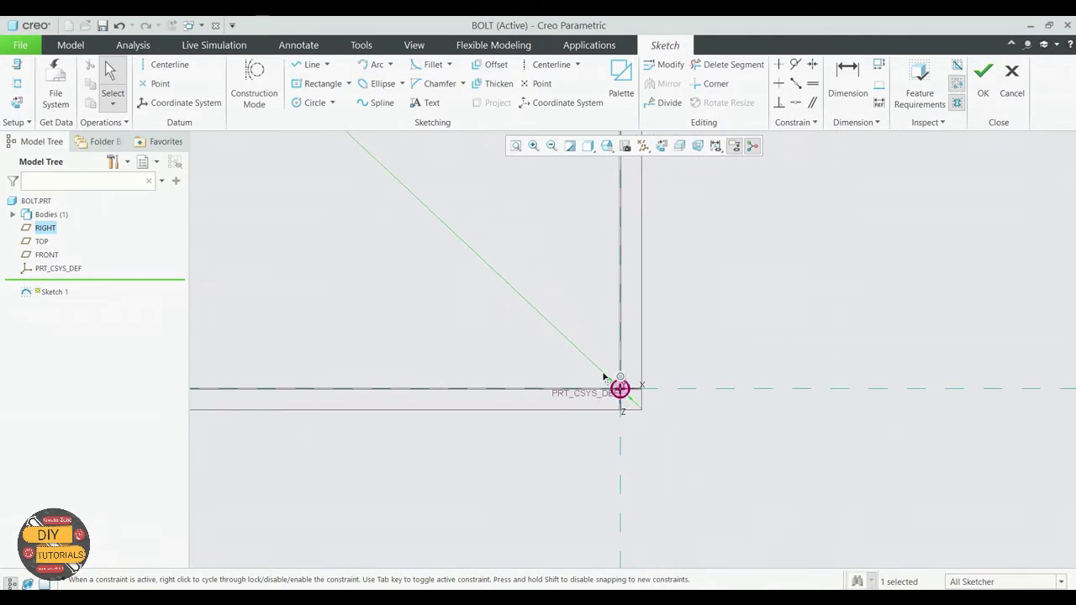
scroll(604, 262, up, 1)
scroll(612, 289, down, 4)
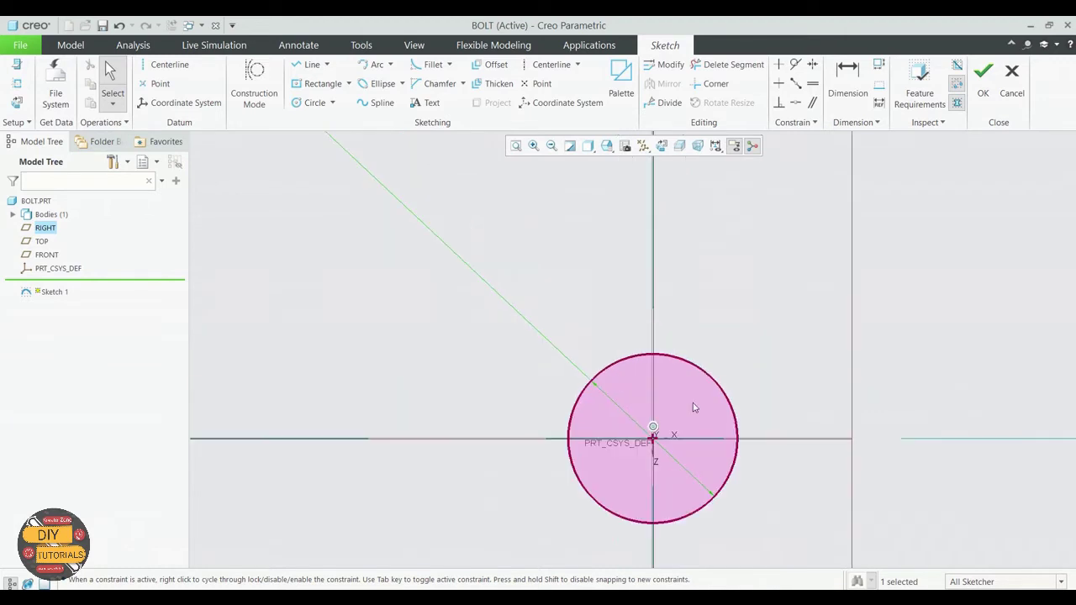
scroll(675, 396, up, 1)
click(799, 372)
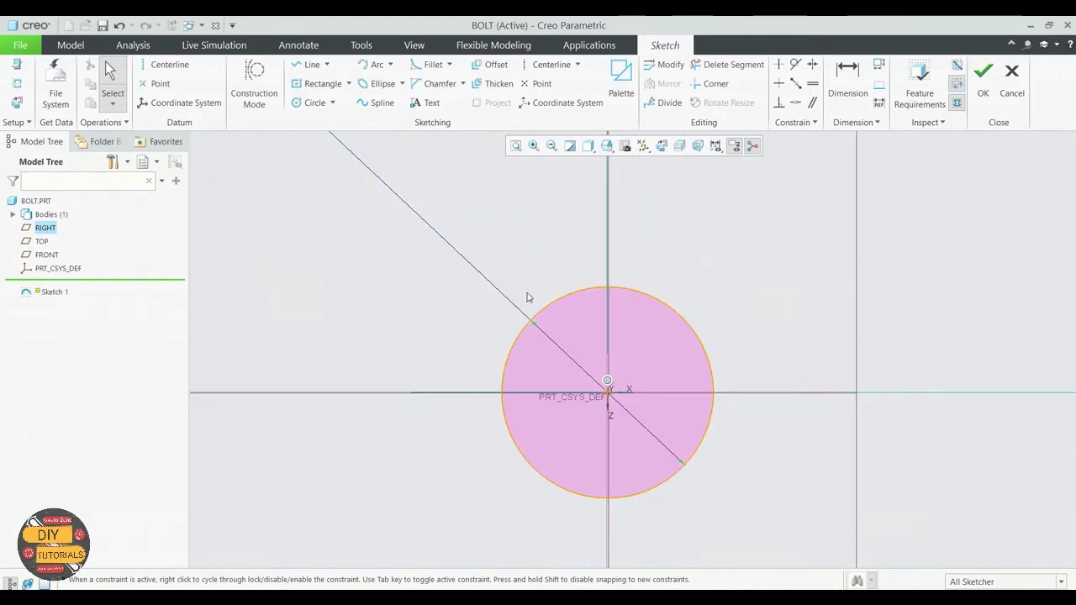
Draw two circles centred on the first circle's left and right edges, passing through the origin.
click(301, 105)
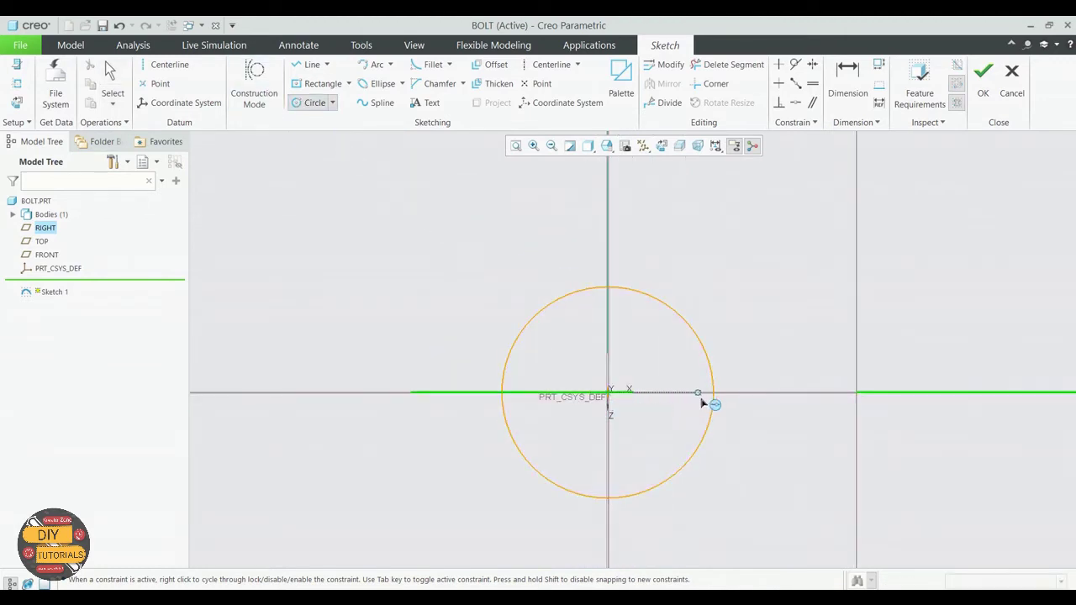
click(728, 388)
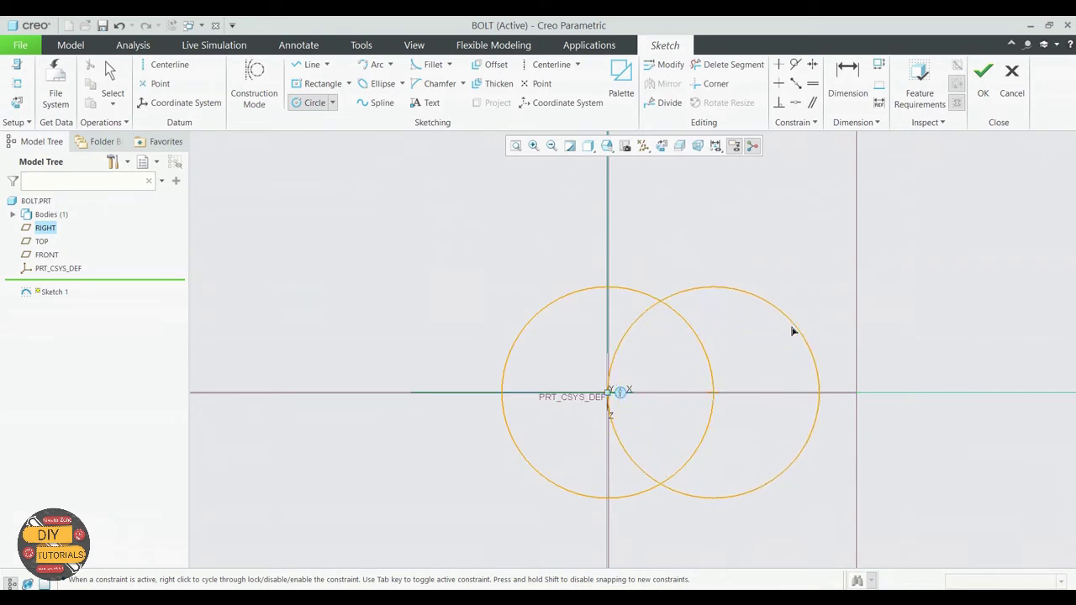
click(797, 330)
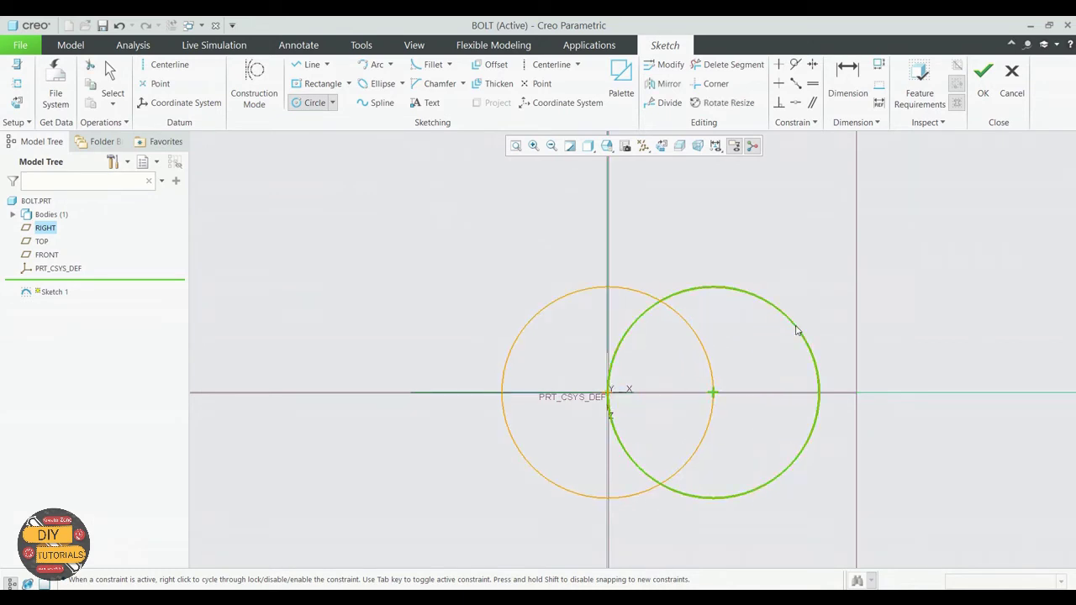
click(502, 393)
click(608, 393)
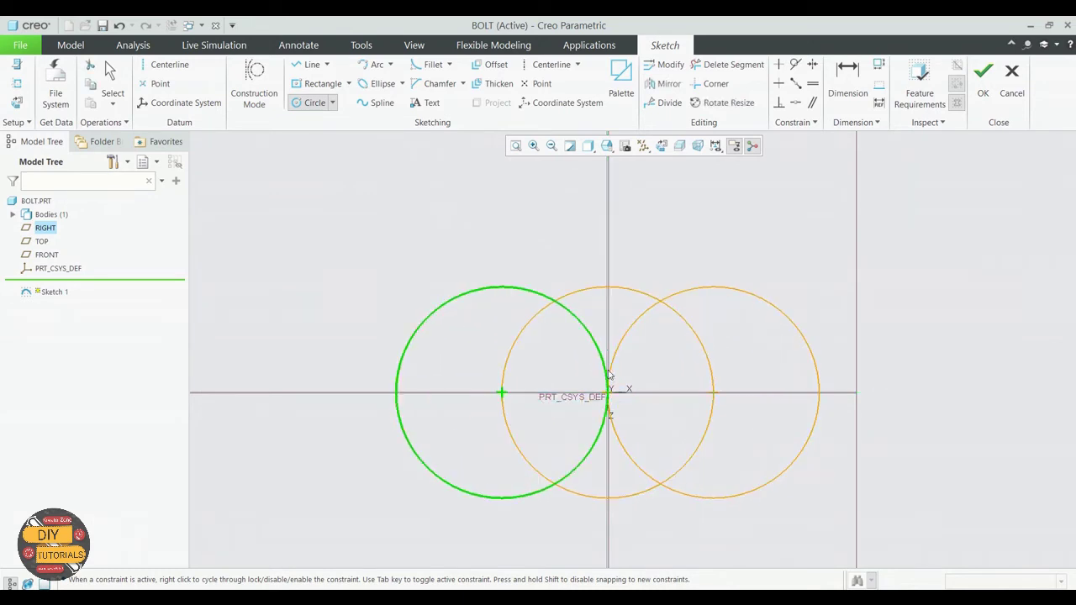
click(112, 84)
Convert the left, middle and right circles to construction geometry.
drag(328, 132, 515, 317)
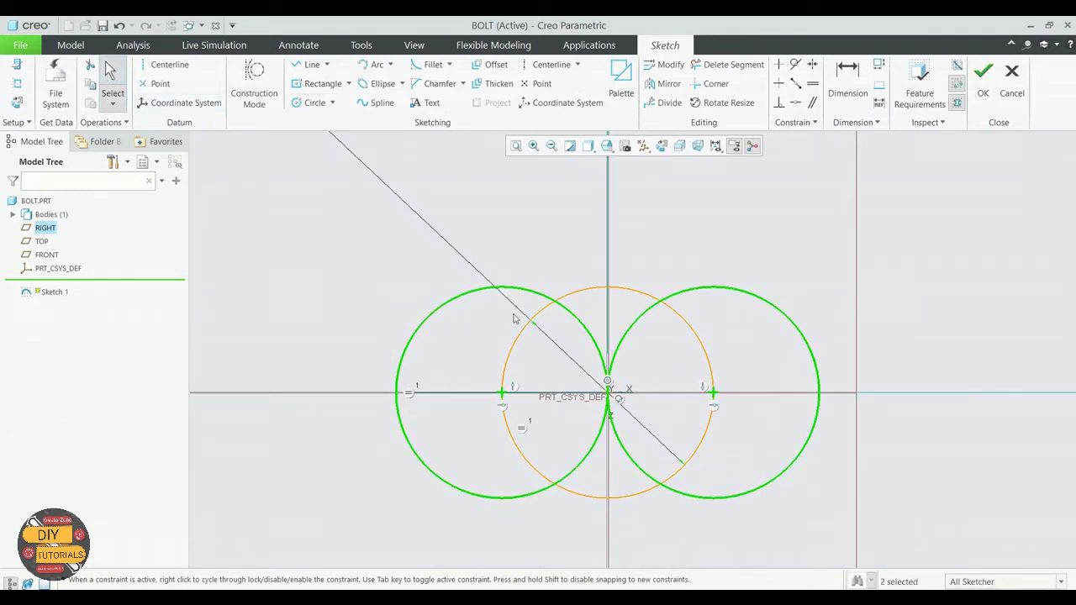
click(538, 296)
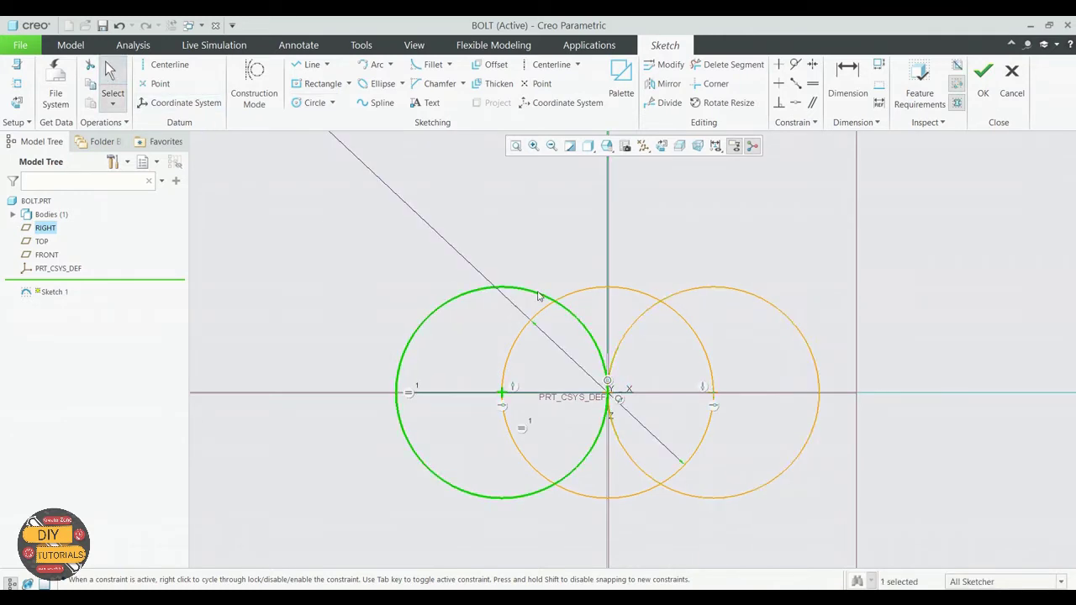
click(254, 84)
click(514, 291)
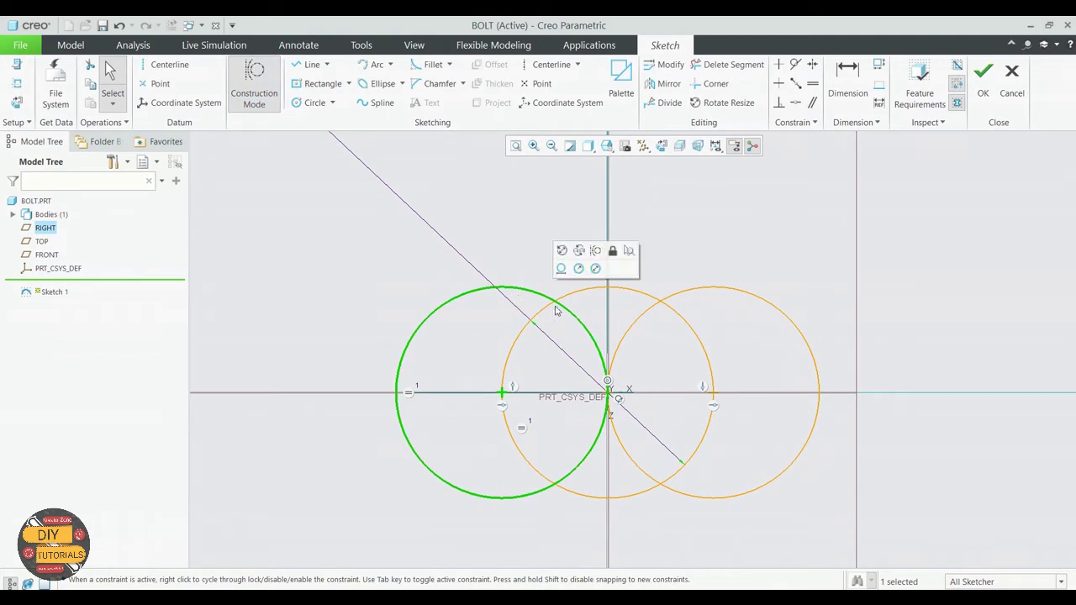
click(595, 268)
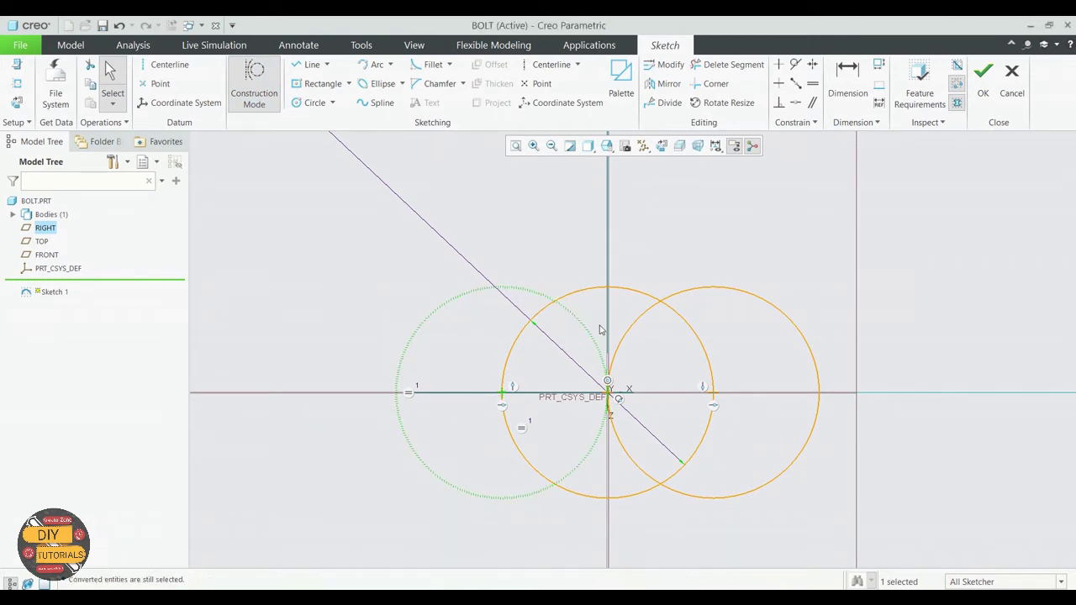
click(624, 293)
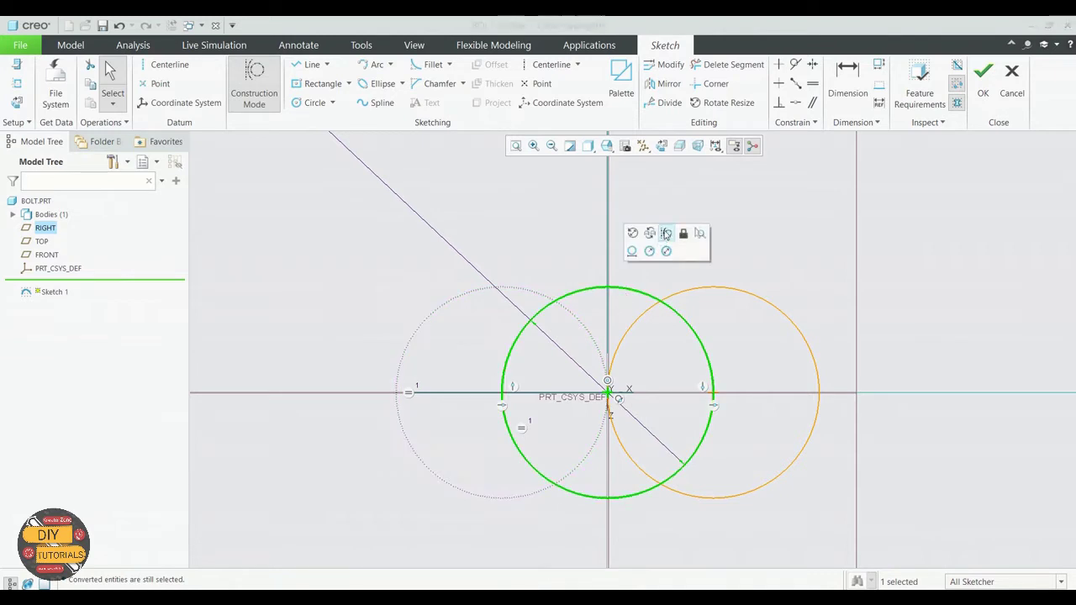
click(664, 236)
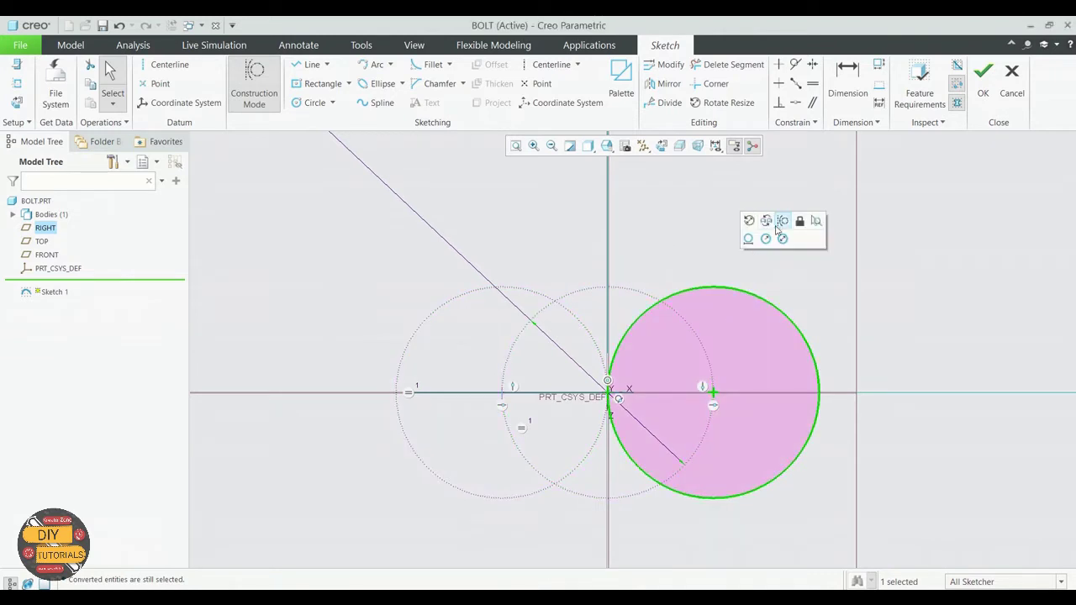
click(781, 221)
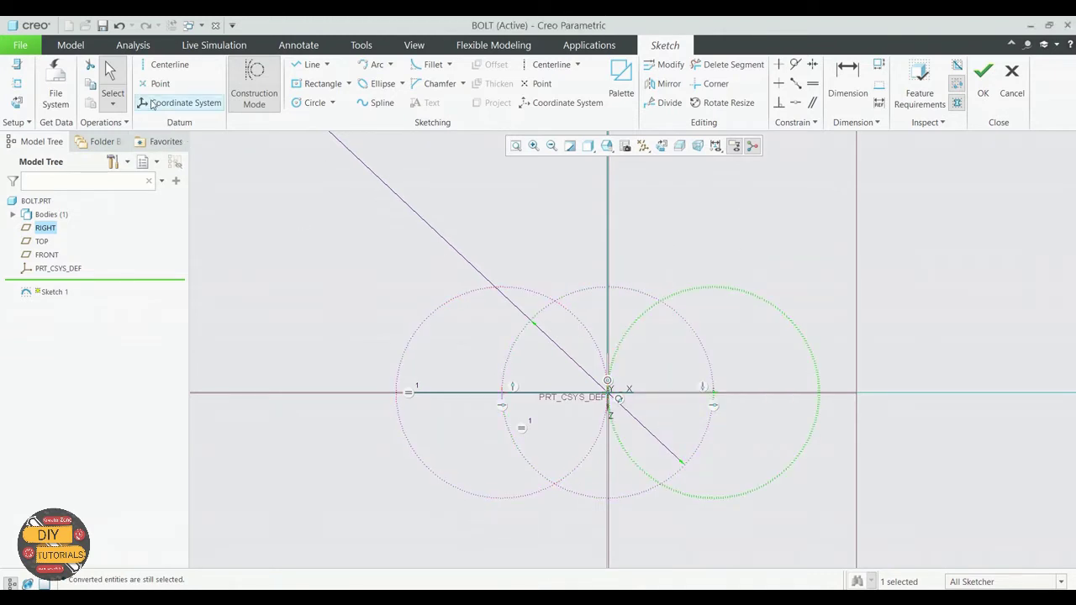
click(403, 311)
scroll(533, 341, down, 2)
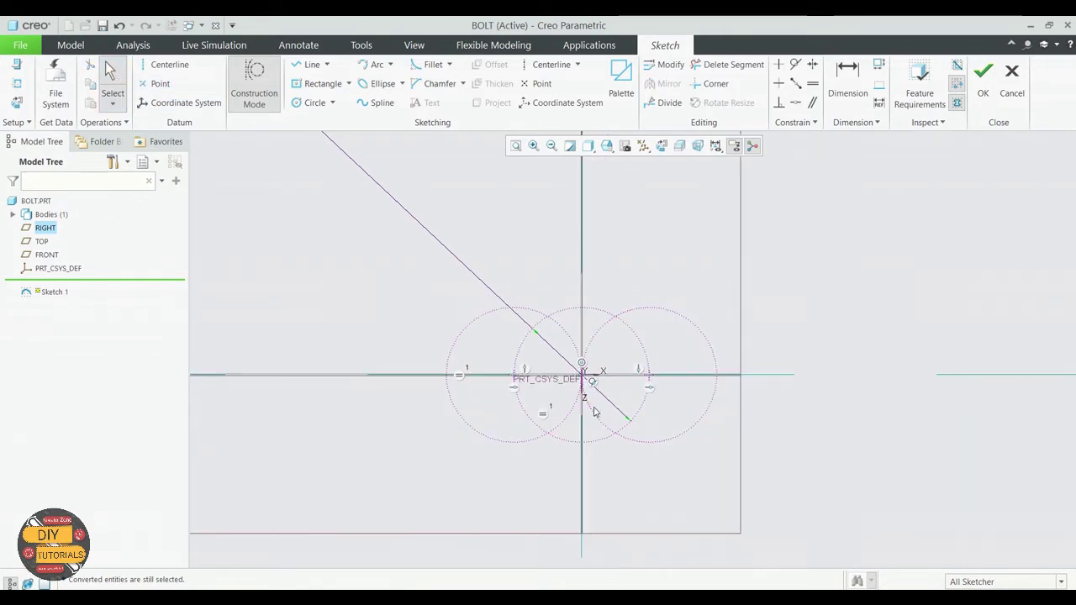
scroll(598, 389, up, 2)
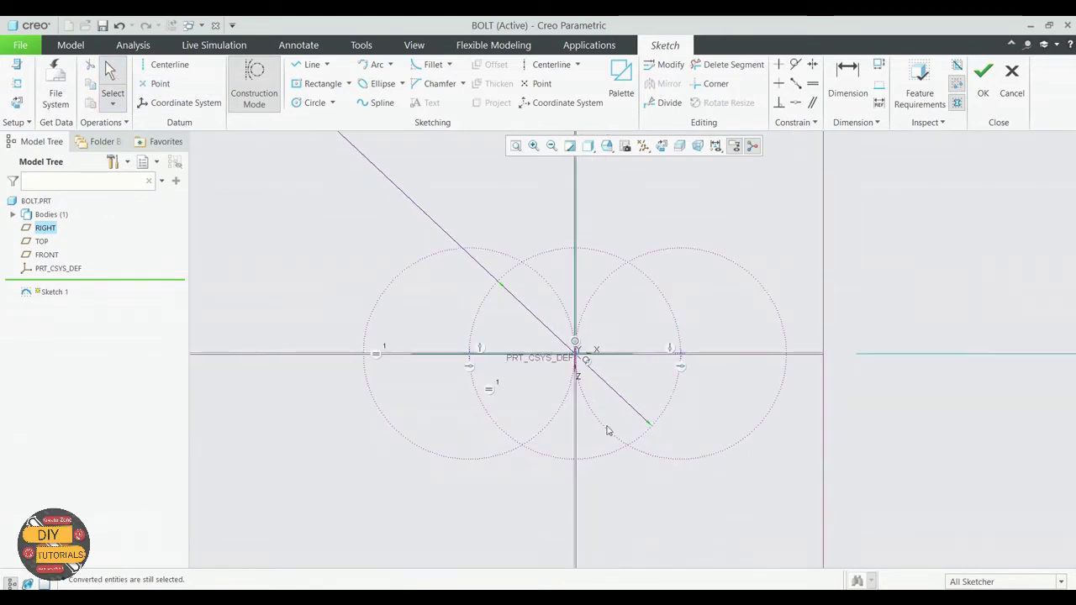
With construction mode off, trace a closed hexagon through the six circle intersections.
click(309, 67)
click(521, 262)
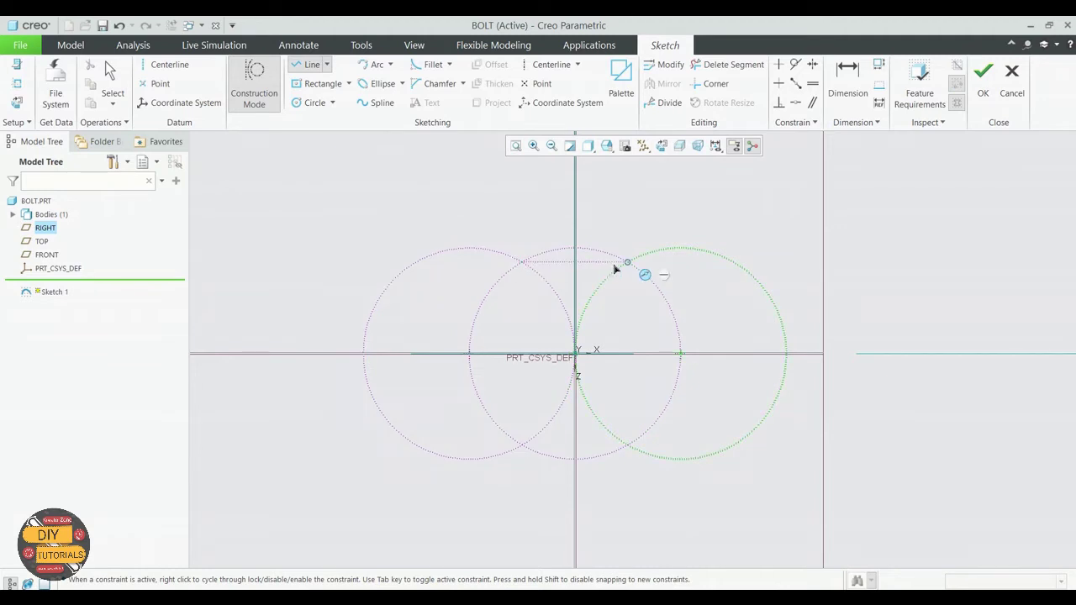
click(254, 85)
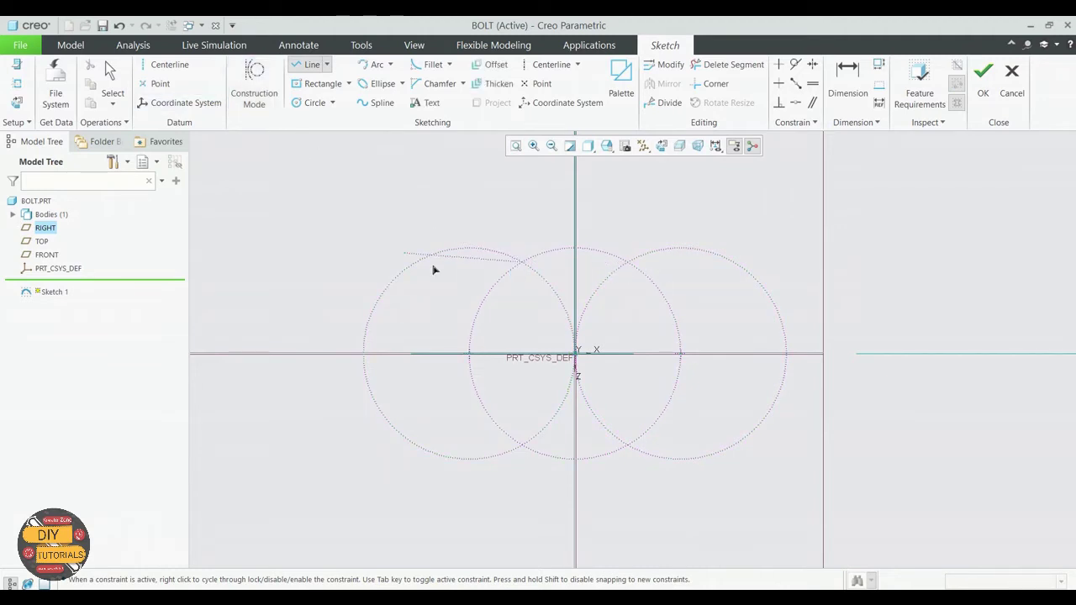
click(309, 65)
click(522, 263)
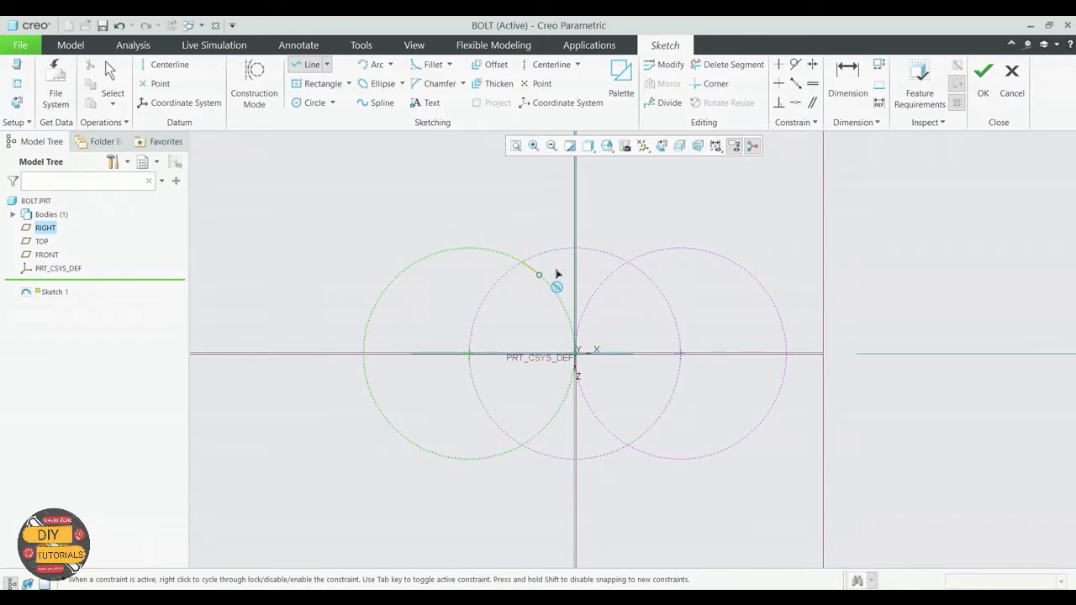
click(628, 263)
click(681, 353)
click(627, 444)
click(521, 444)
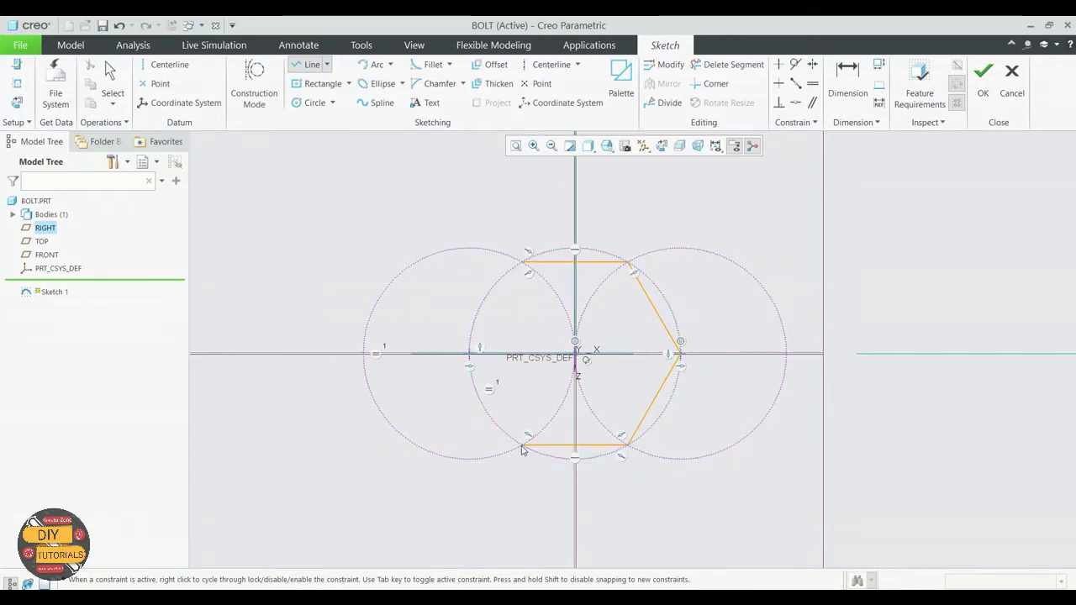
click(470, 353)
click(523, 264)
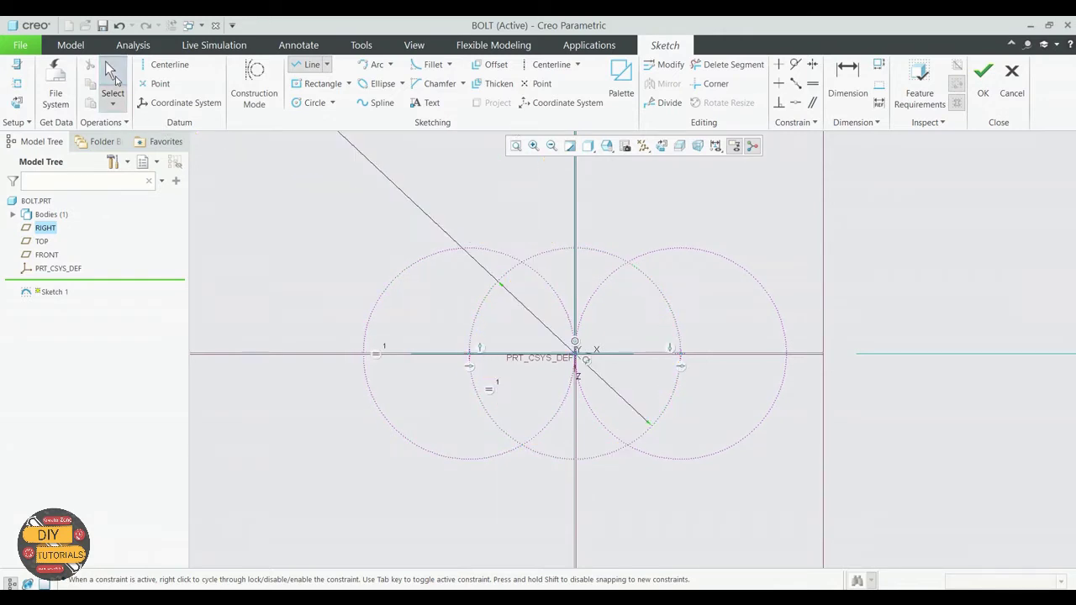
Finish Sketch 1 and return to the default 3D view.
click(113, 74)
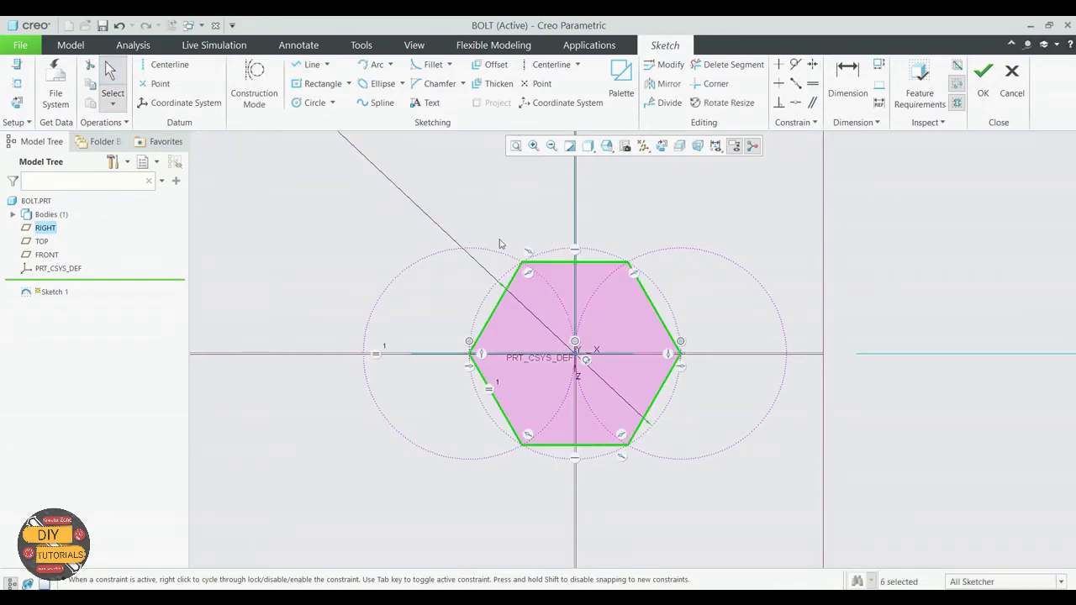
click(982, 94)
click(506, 146)
scroll(624, 349, down, 3)
key(ctrl+d)
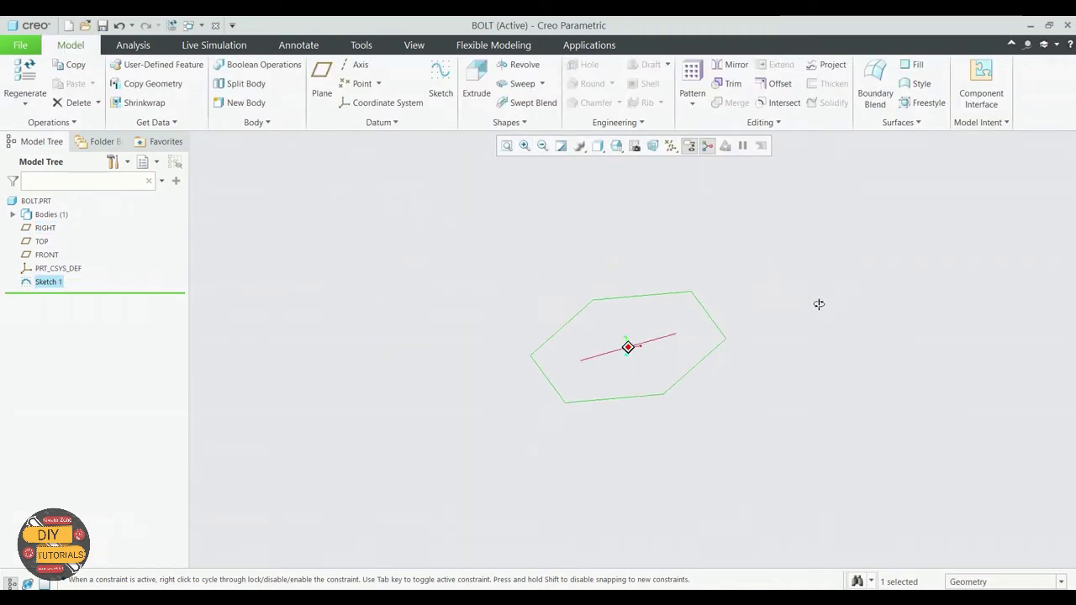
Extrude the hexagon sketch 0.163 deep to form the bolt head as Extrude 1.
click(483, 67)
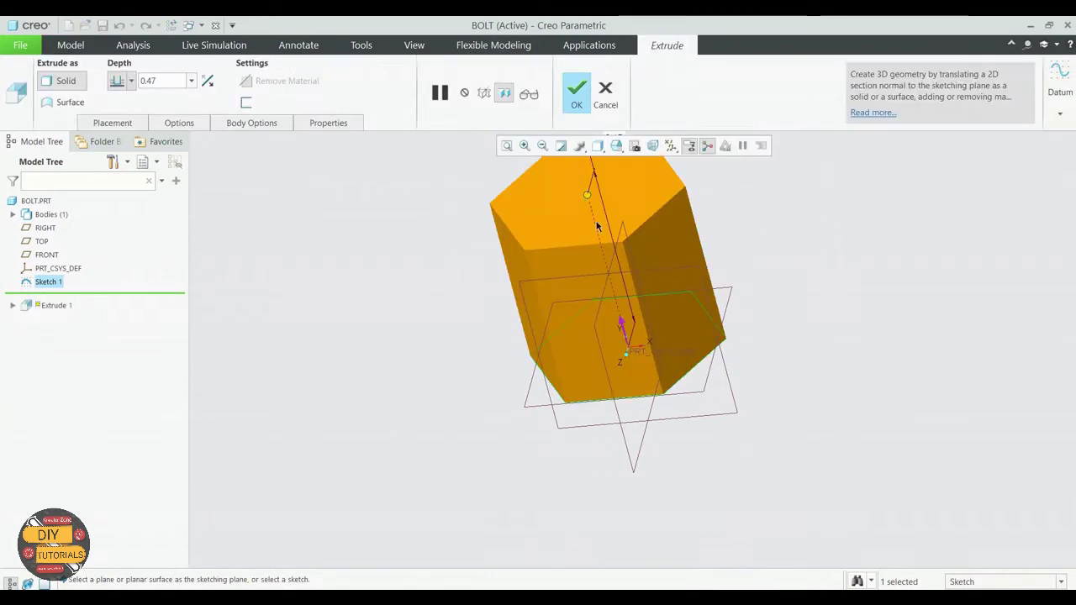
scroll(581, 195, down, 3)
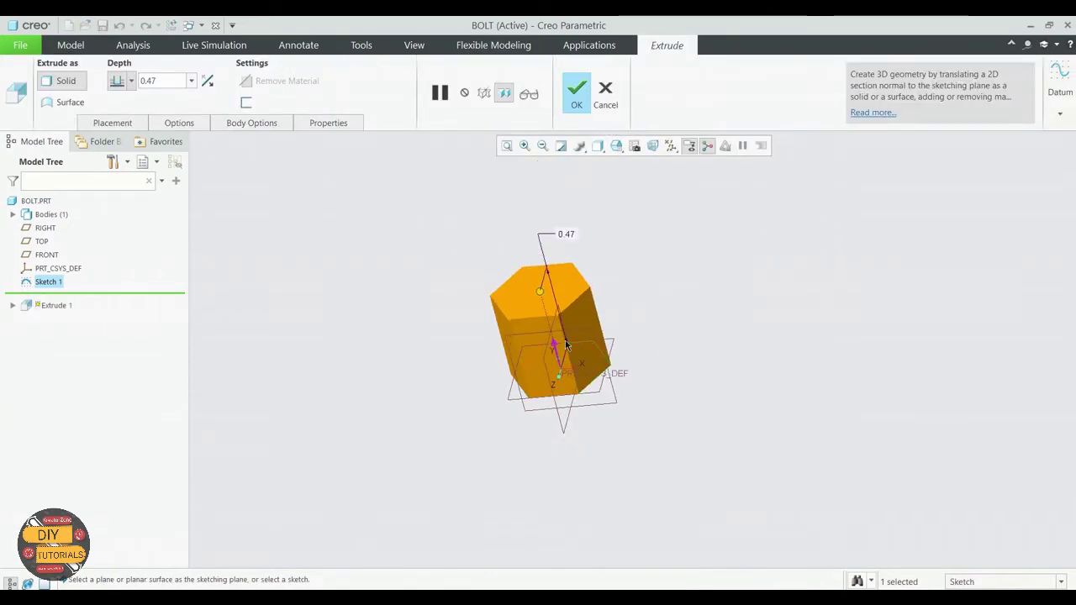
double_click(568, 234)
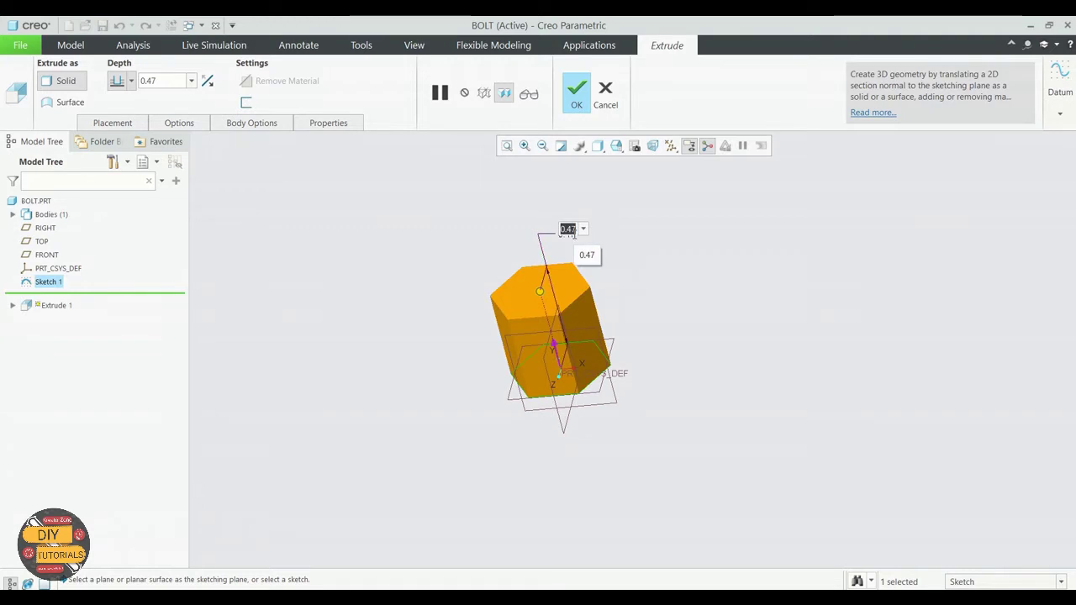
text(0)
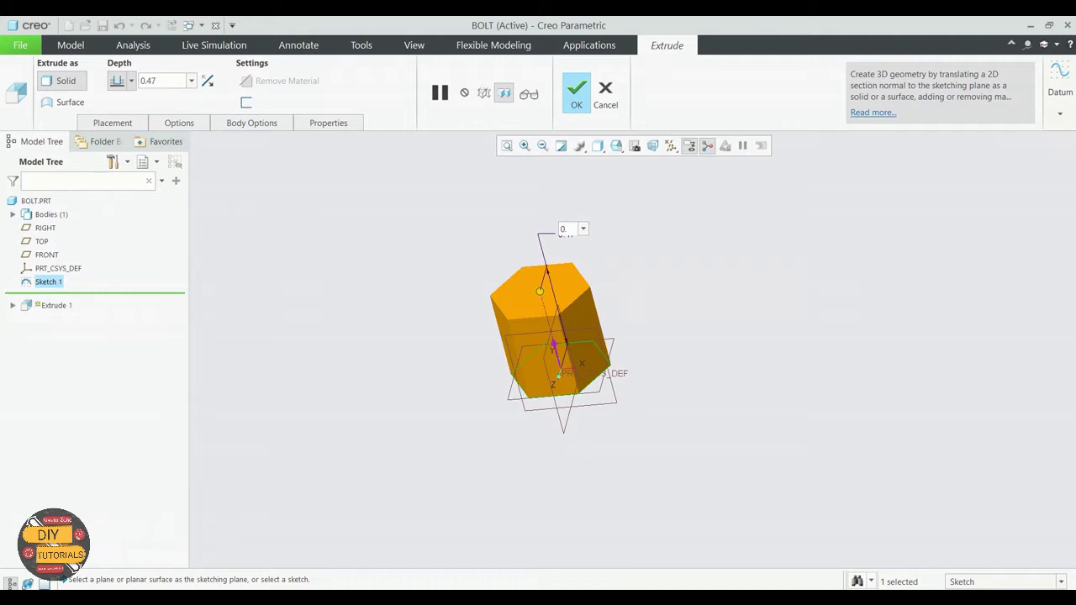
text(63)
key(Return)
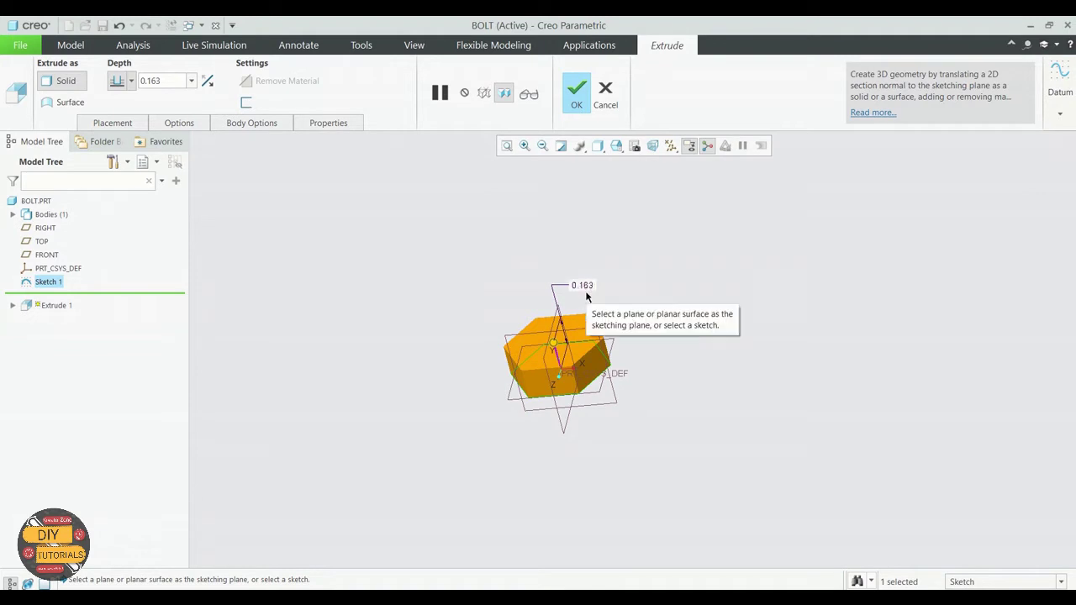
click(577, 92)
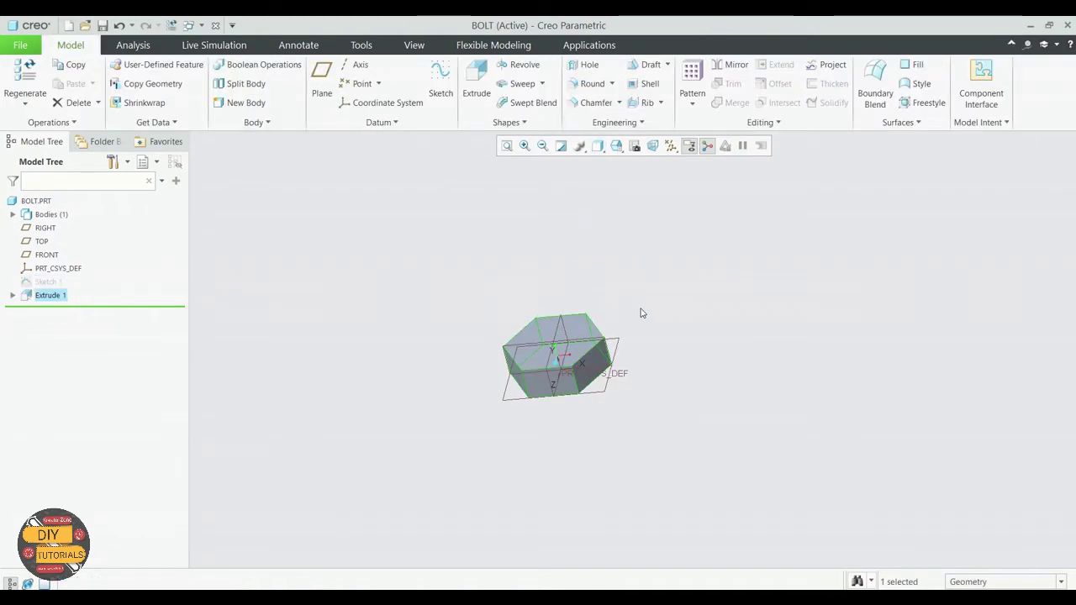
Start a new sketch on the hex head's face, oriented flat for 2D drawing.
middle_drag(656, 337, 574, 224)
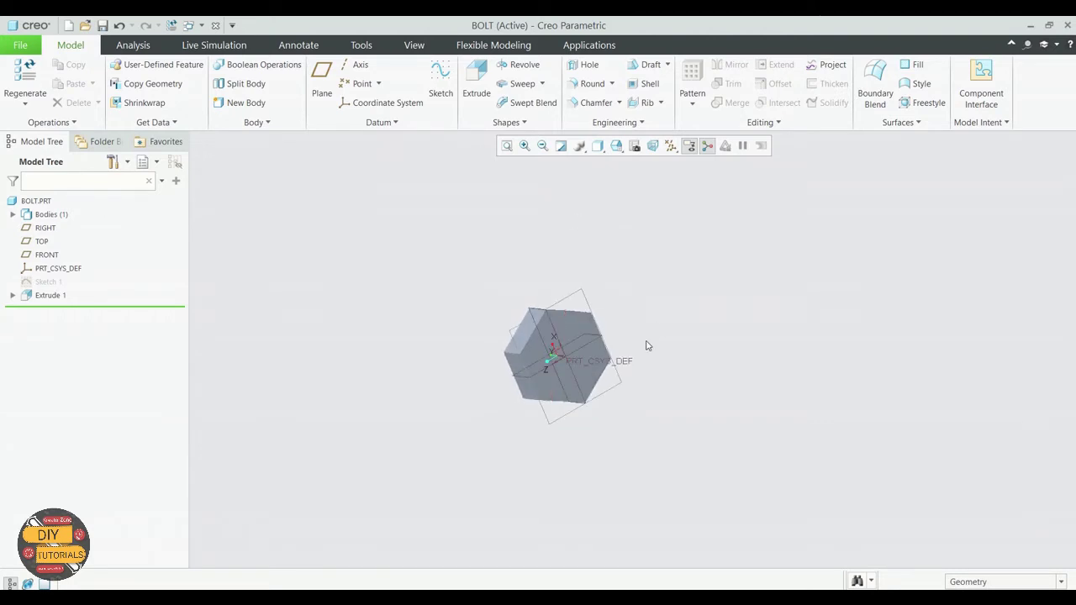
click(440, 83)
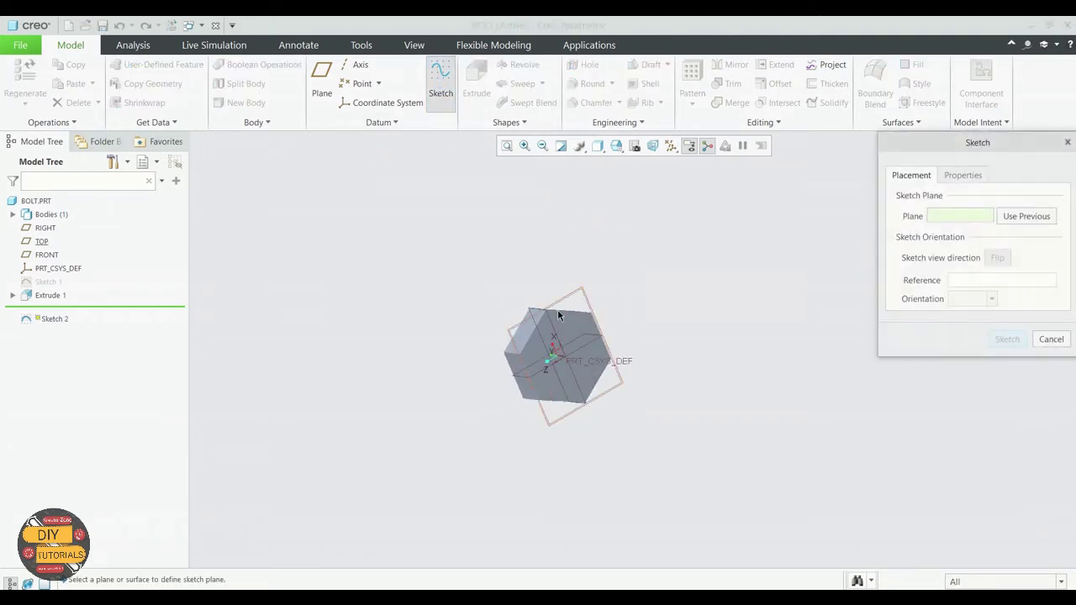
click(564, 333)
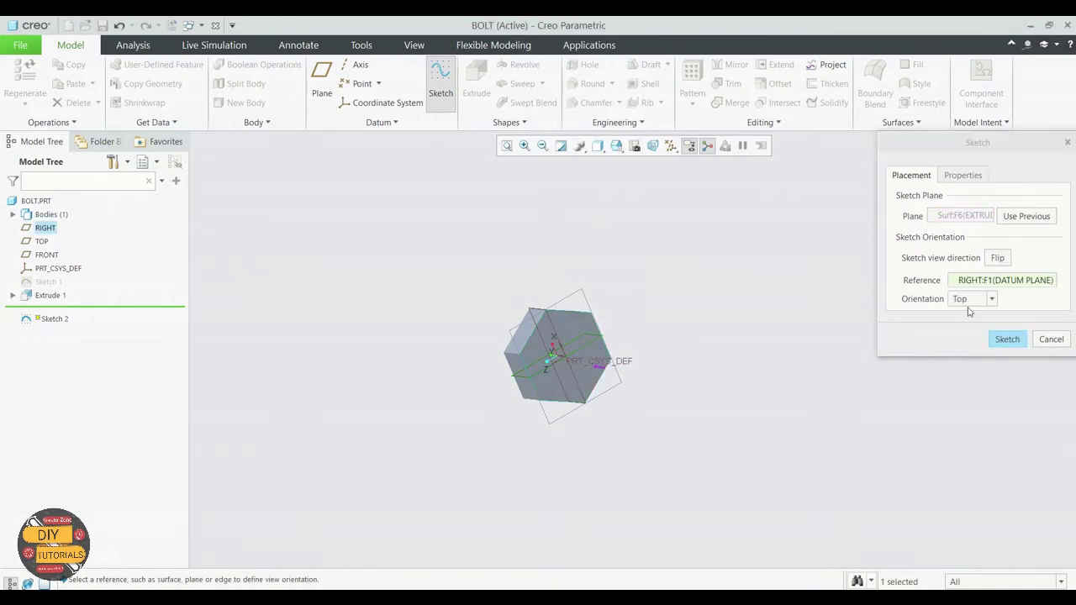
click(1008, 339)
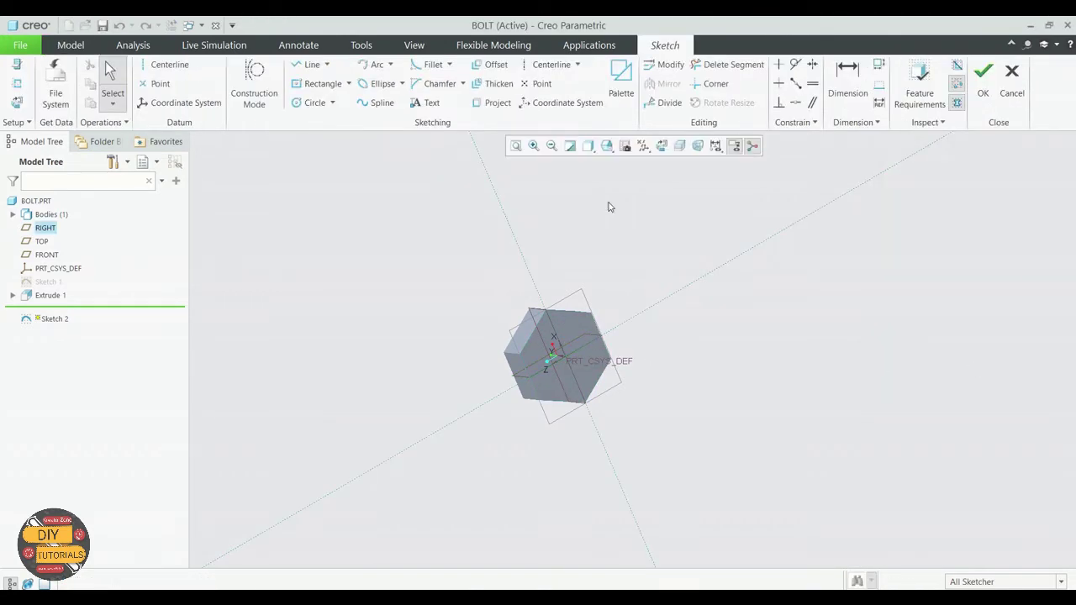
click(662, 146)
Draw an origin-centred circle of diameter 0.25 and finish Sketch 2.
click(313, 105)
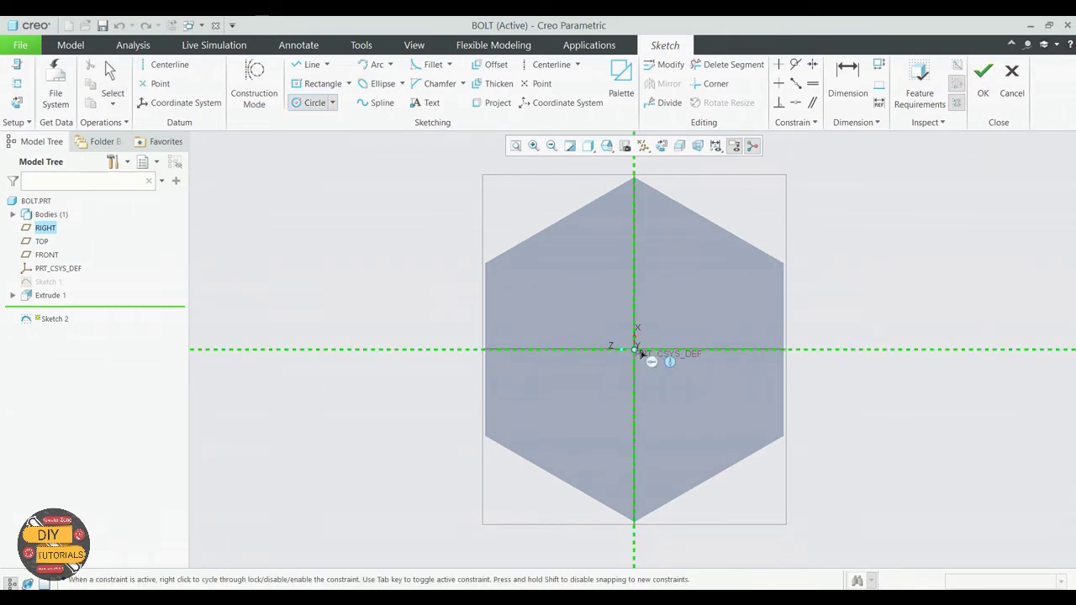
click(639, 352)
click(728, 288)
middle_click(728, 290)
double_click(501, 244)
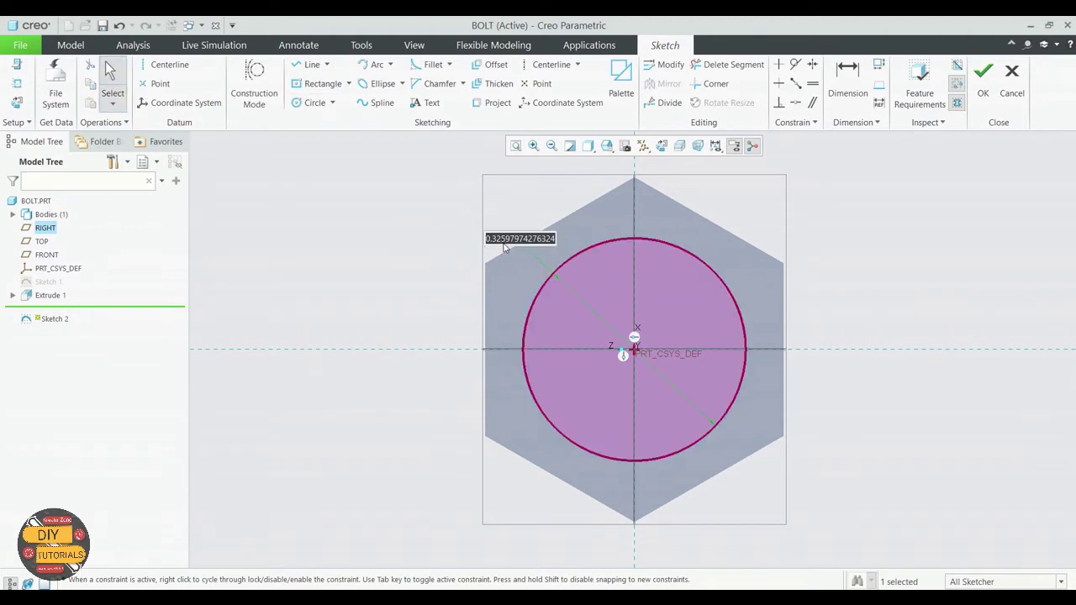
text(0.25)
key(Return)
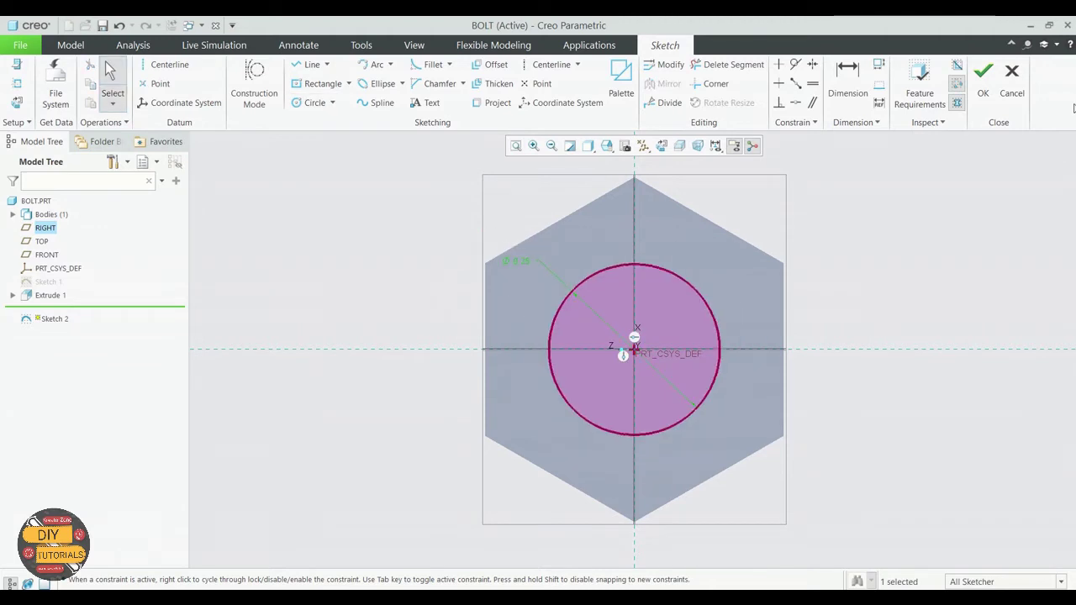
click(983, 80)
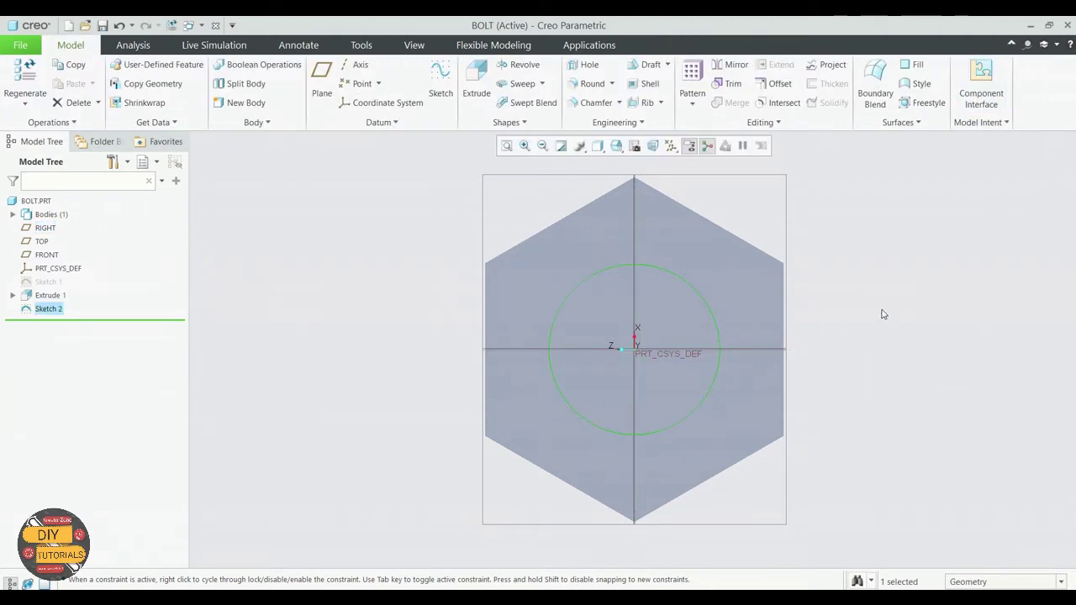
middle_drag(882, 312, 923, 331)
Extrude the 0.25 circle 1.00 long to form the bolt's shank.
click(476, 80)
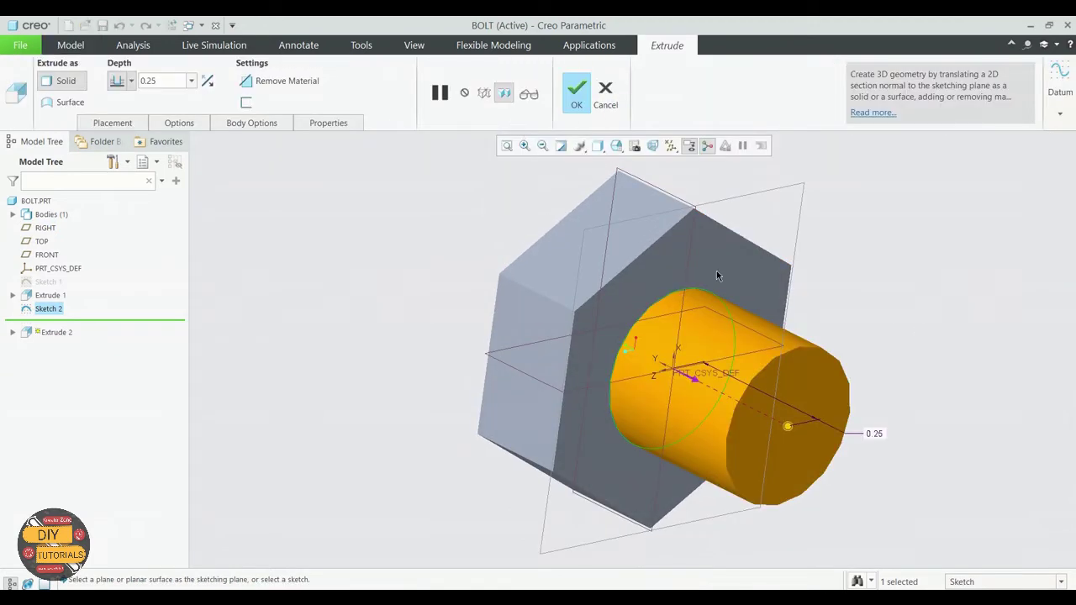
middle_drag(716, 271, 822, 393)
double_click(846, 375)
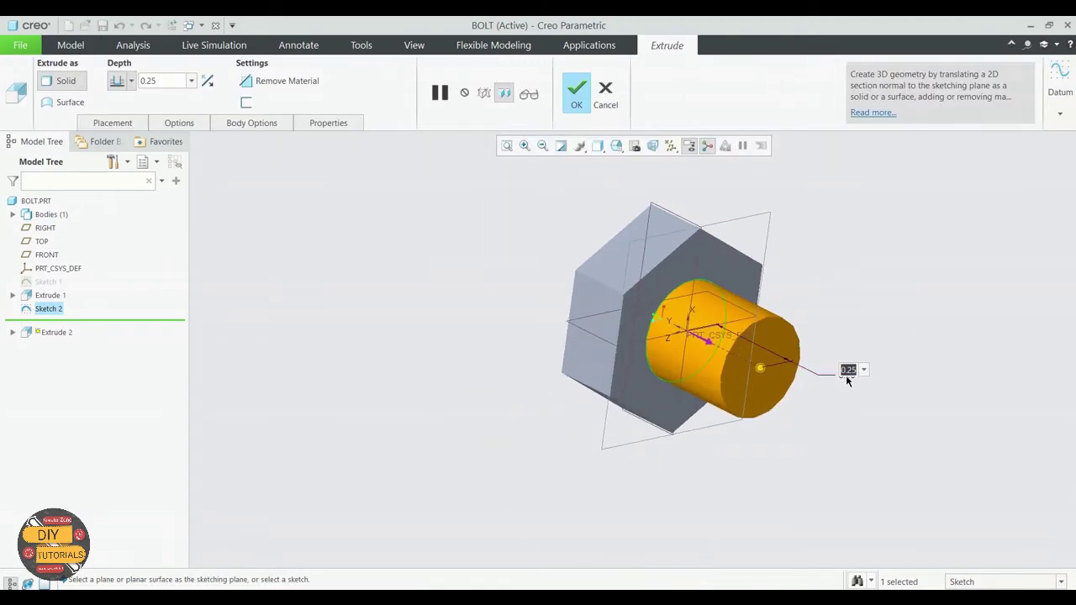
text(1)
key(Return)
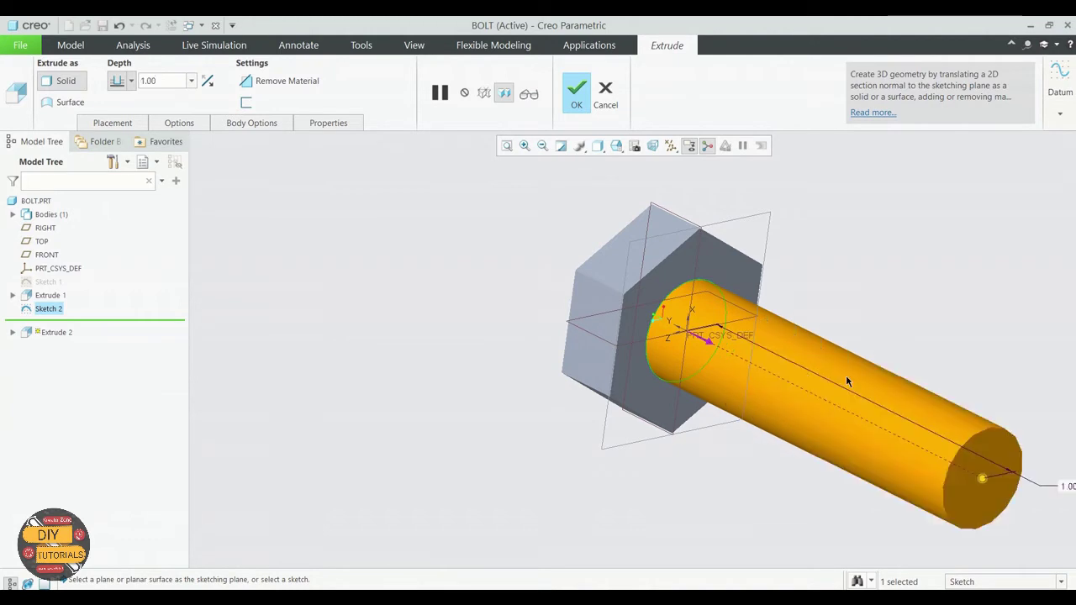
click(581, 102)
Orbit the bolt to stand upright and select the FRONT datum plane.
middle_drag(857, 276, 729, 317)
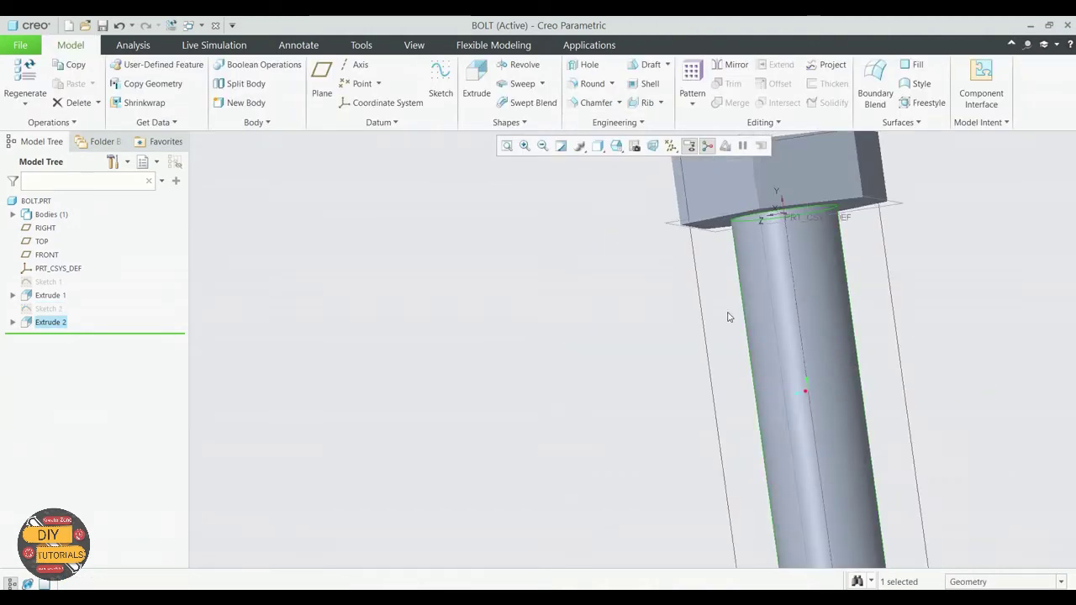
scroll(807, 285, up, 3)
middle_drag(807, 286, 826, 315)
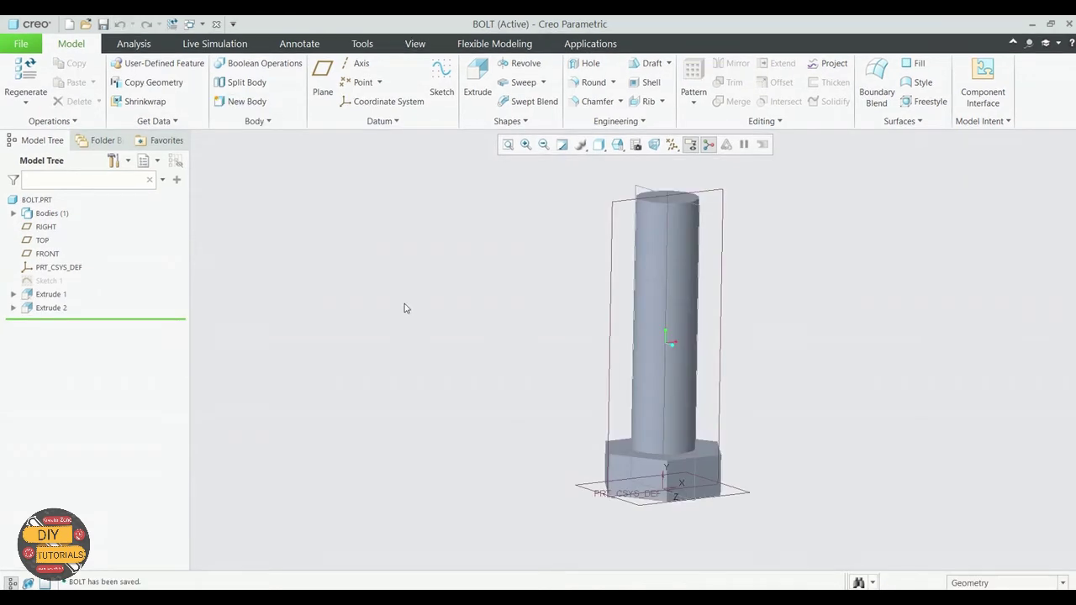
middle_drag(405, 308, 685, 351)
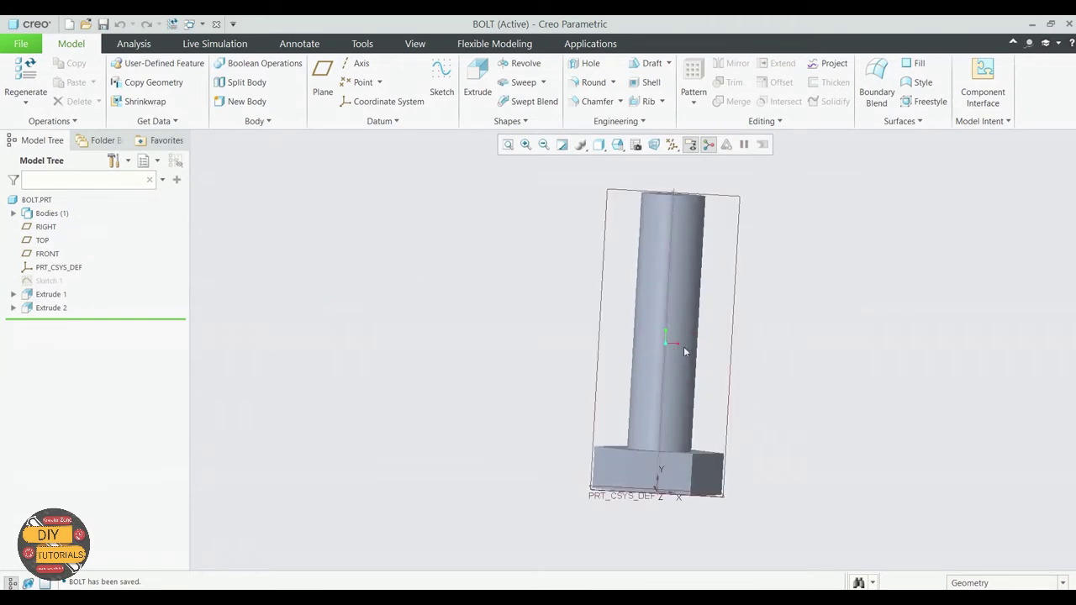
click(739, 281)
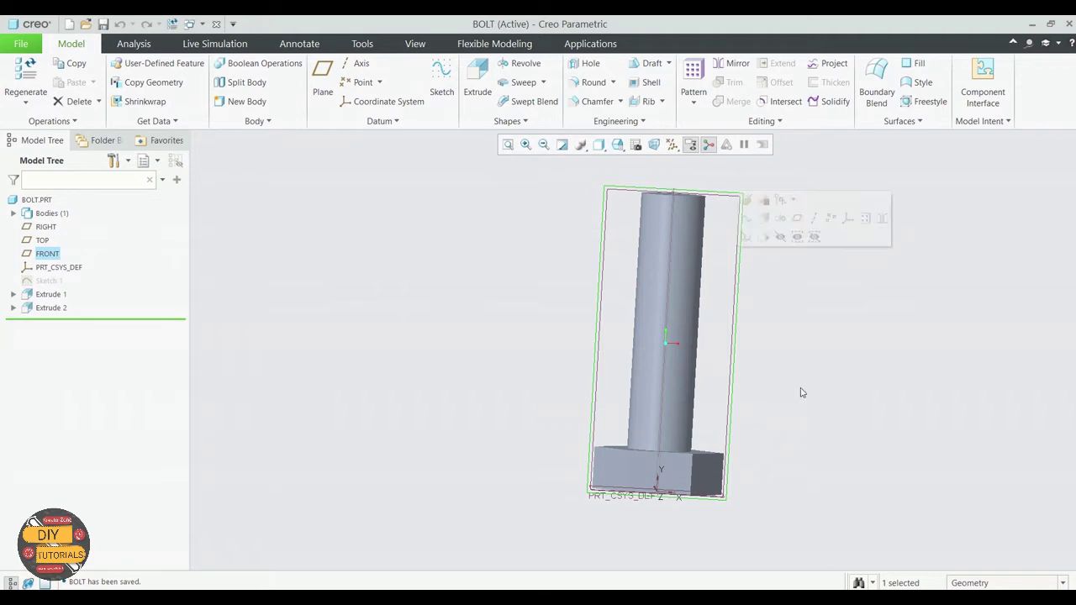
Start a new sketch on the FRONT plane, viewed flat-on.
click(442, 80)
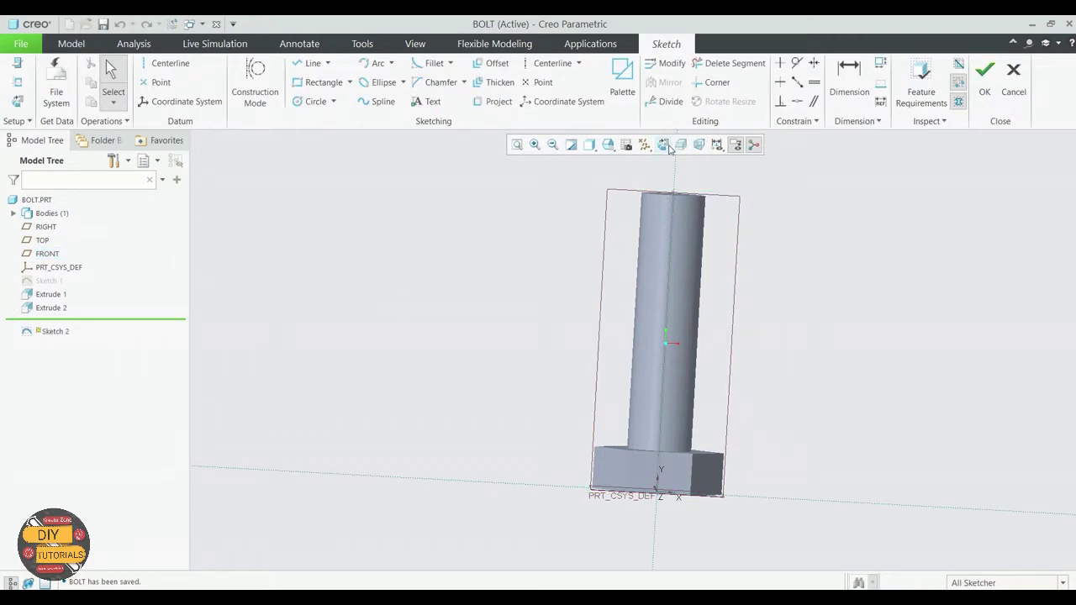
click(668, 147)
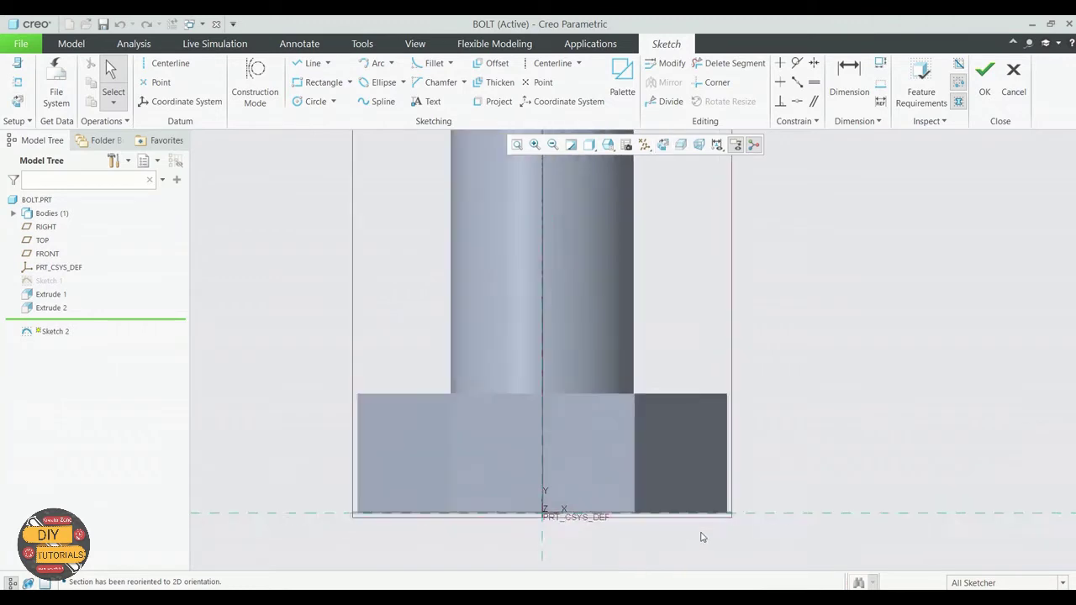
scroll(728, 513, down, 5)
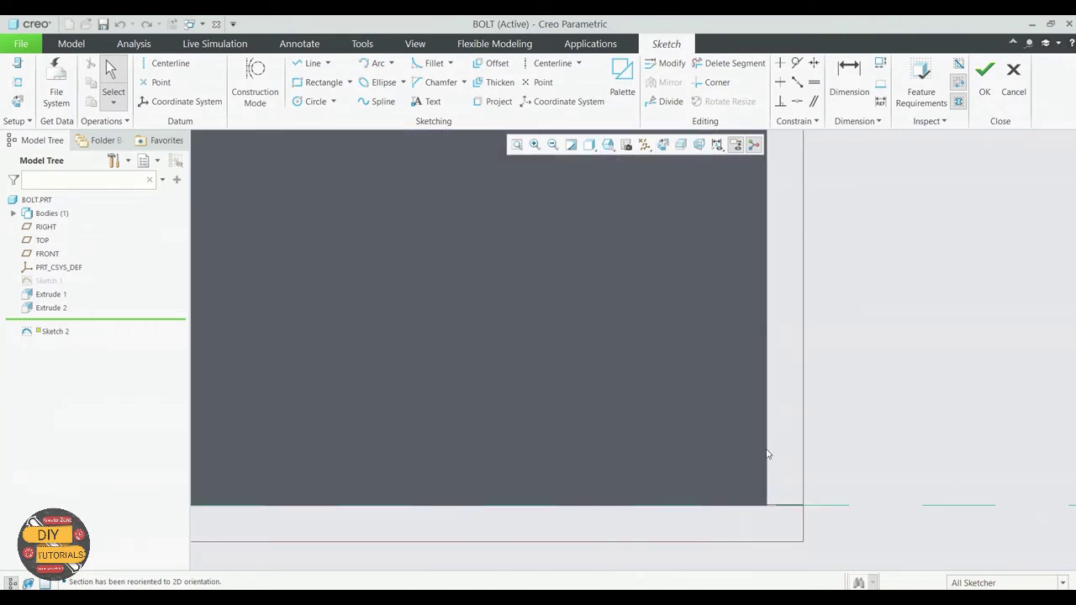
Add the hex head's outer edge (Extrude 1) as a sketch reference and close References.
click(16, 81)
click(767, 330)
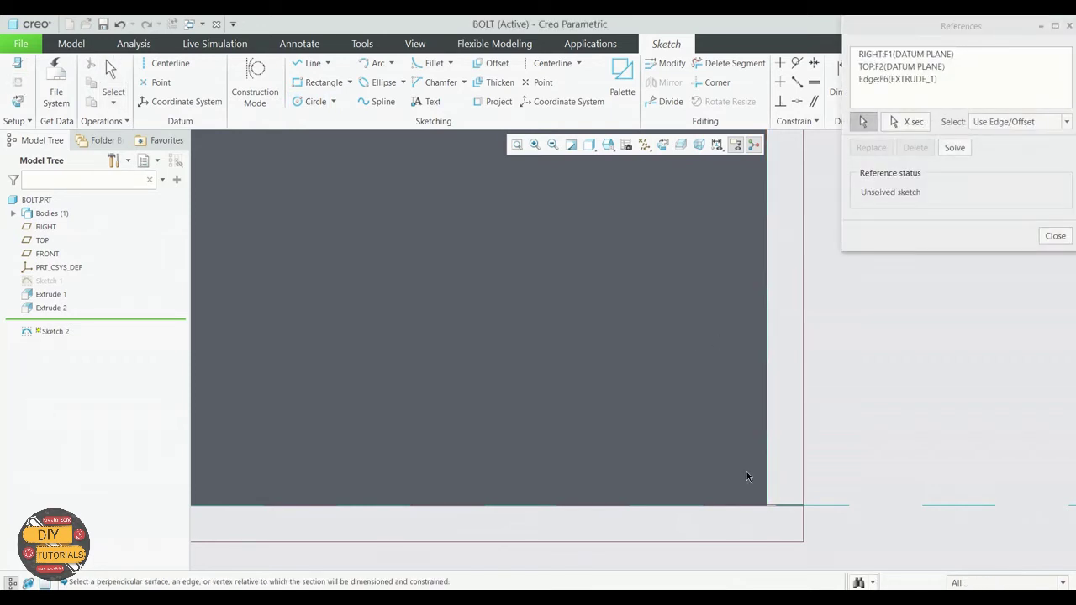
scroll(706, 420, up, 4)
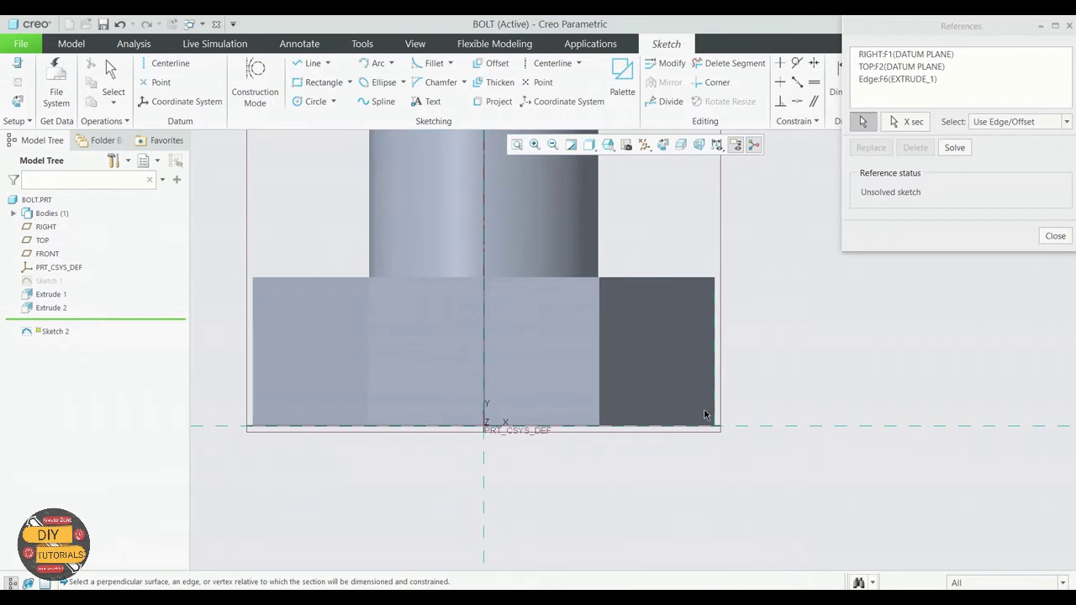
scroll(707, 409, down, 4)
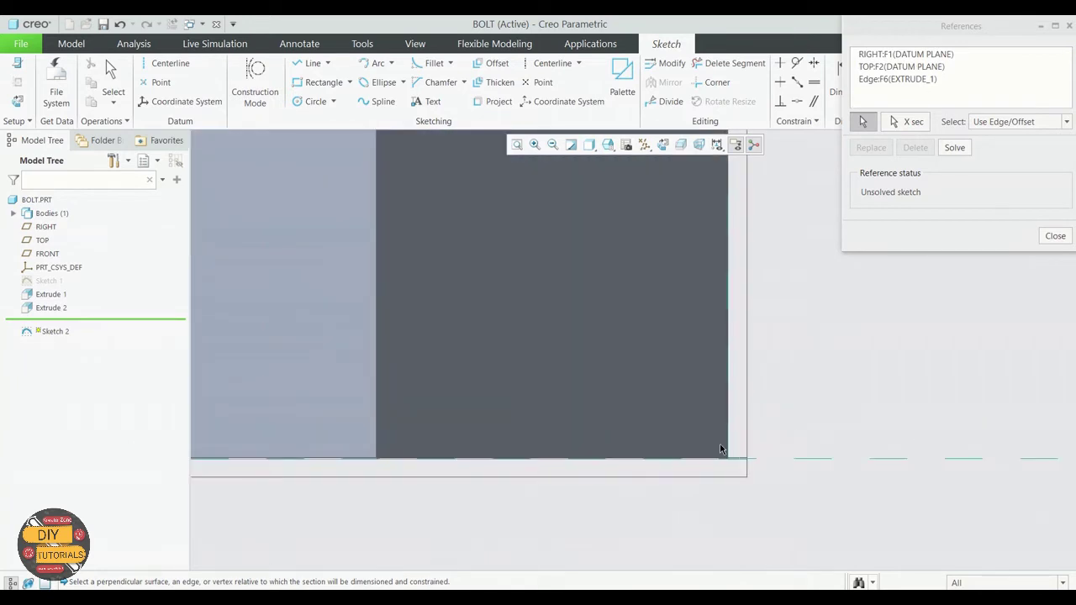
click(1055, 236)
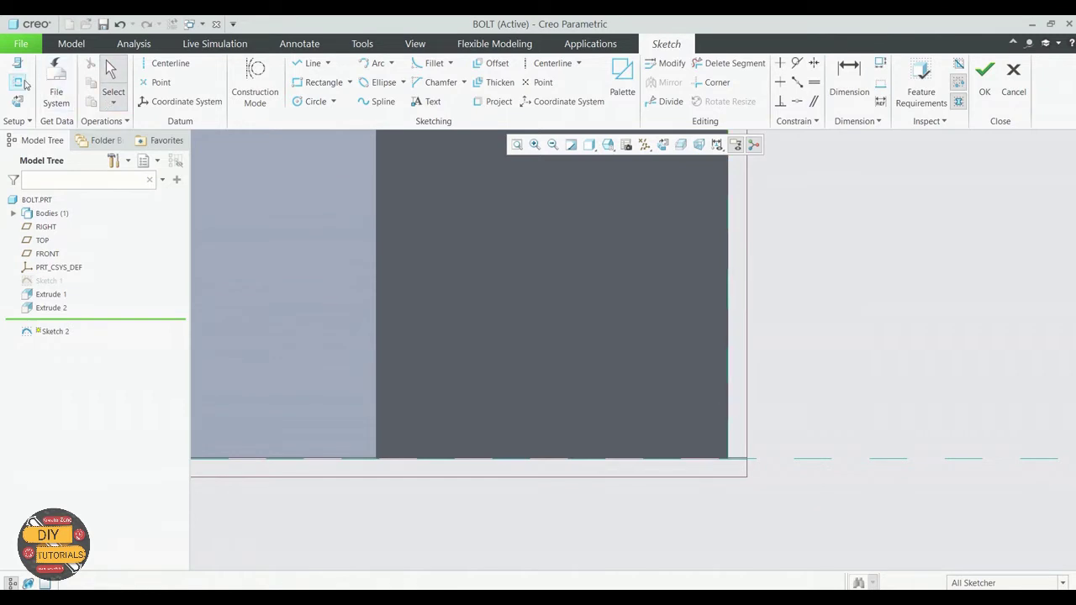
click(16, 81)
click(725, 380)
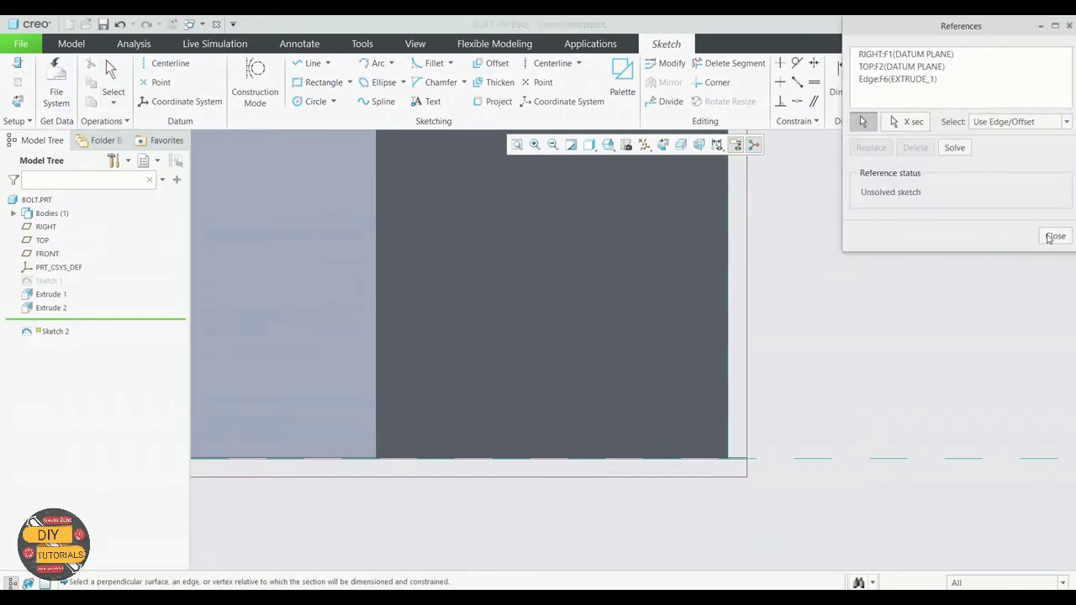
click(1055, 236)
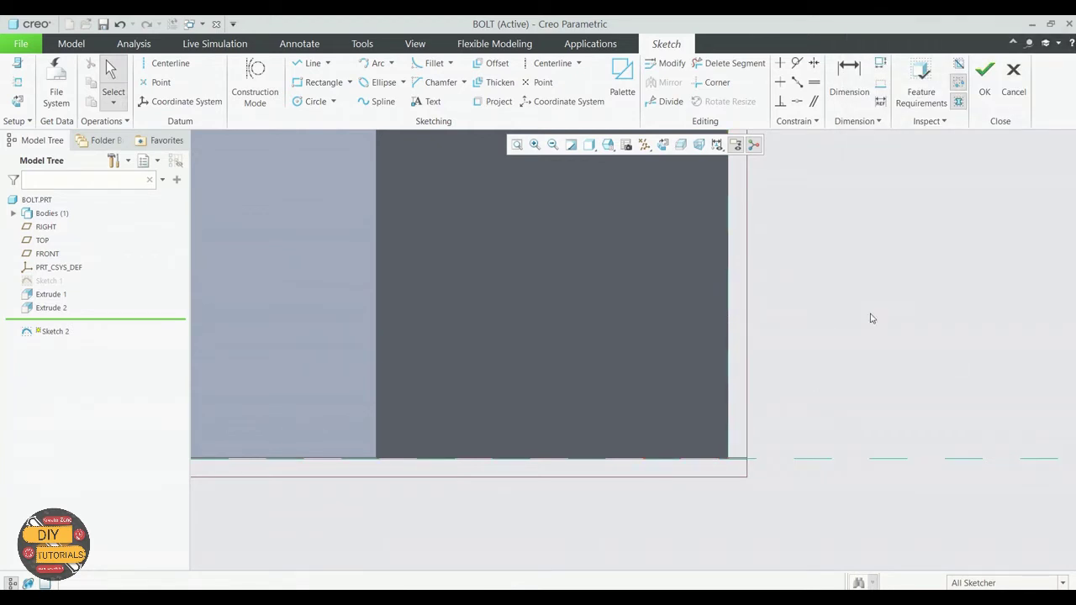
Draw a three-point circle at the head's lower corner against the side and bottom edges.
click(333, 101)
click(326, 148)
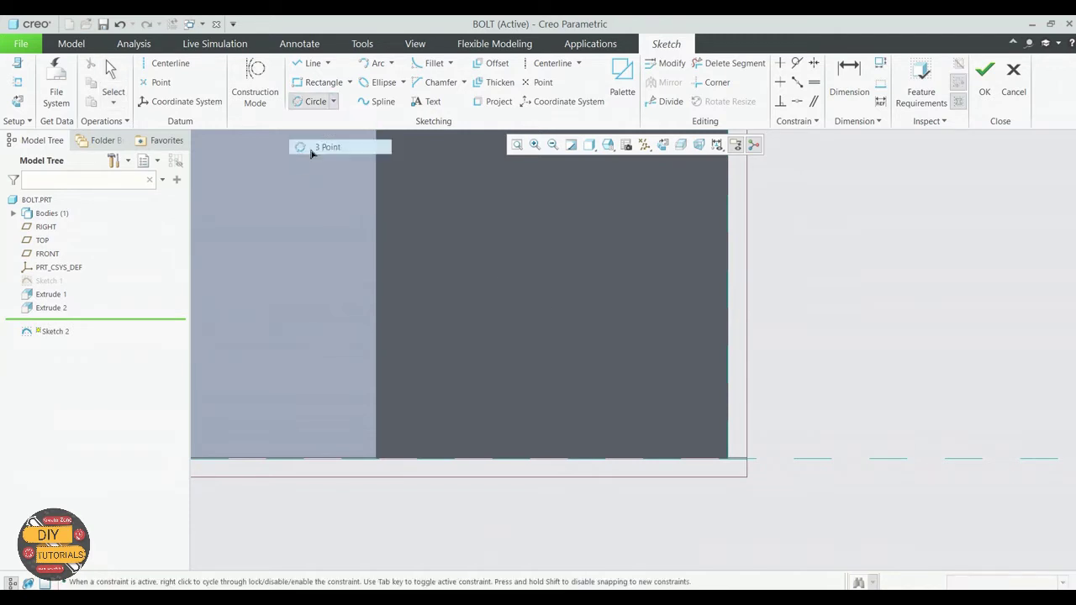
click(730, 417)
click(697, 459)
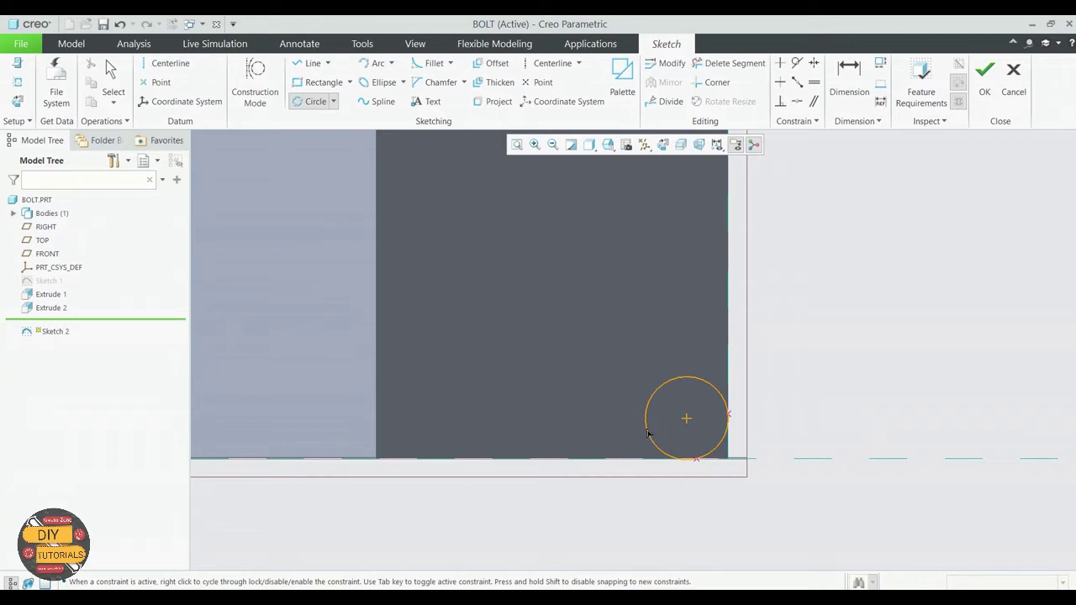
click(648, 433)
click(99, 84)
scroll(710, 427, up, 3)
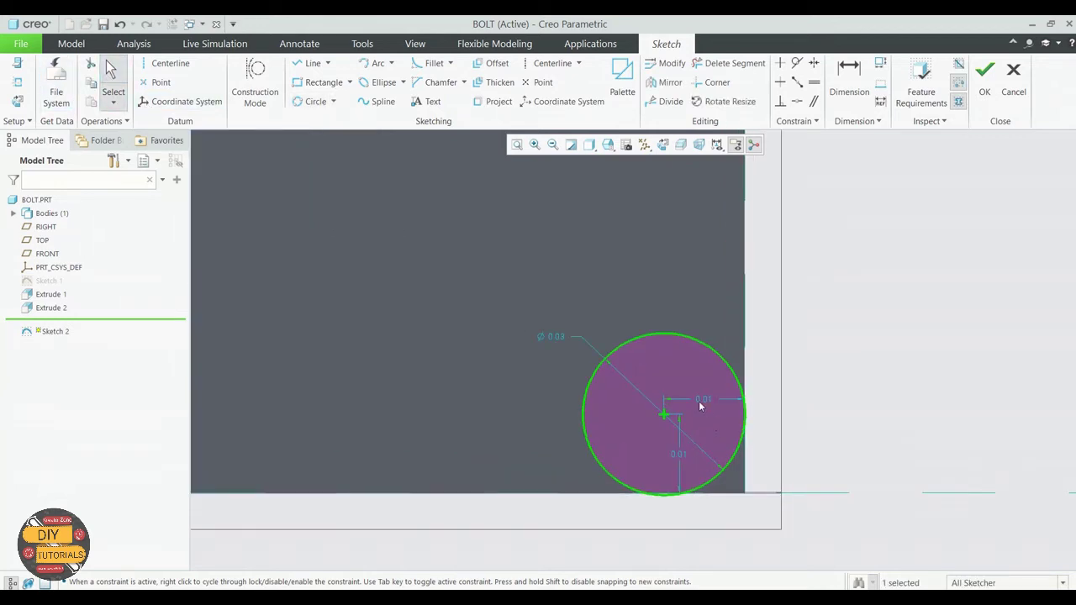
Edit the circle's horizontal offset and set its diameter to 0.02.
double_click(701, 404)
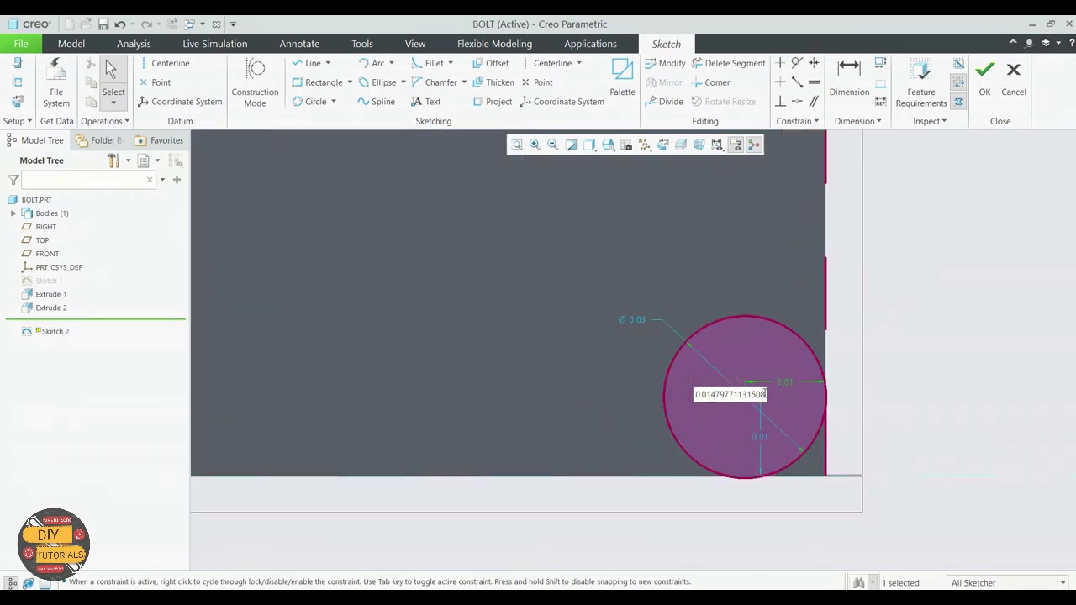
double_click(691, 393)
key(BackSpace)
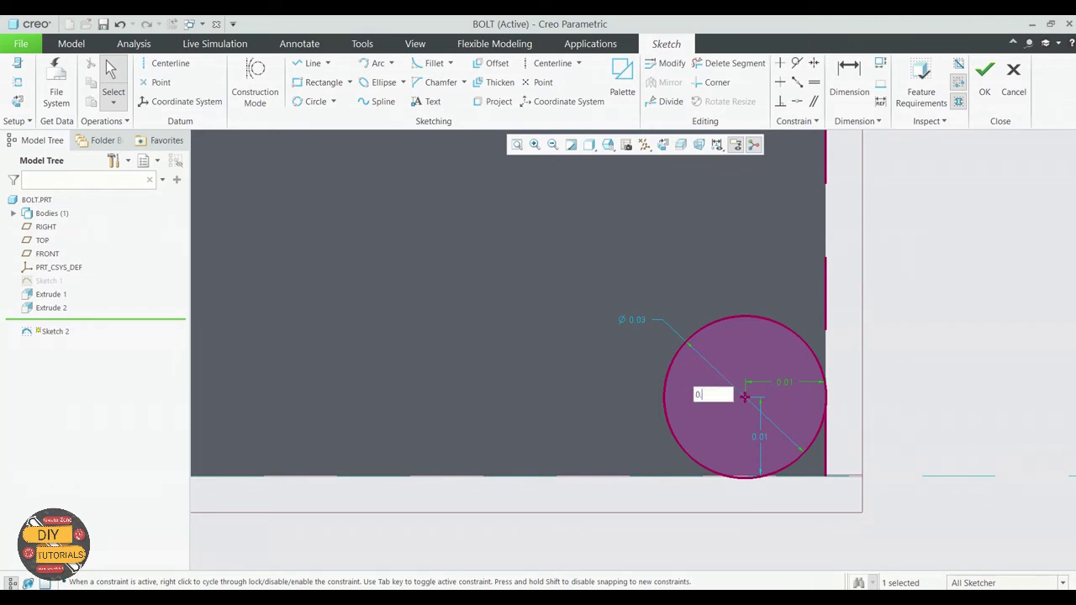
key(Return)
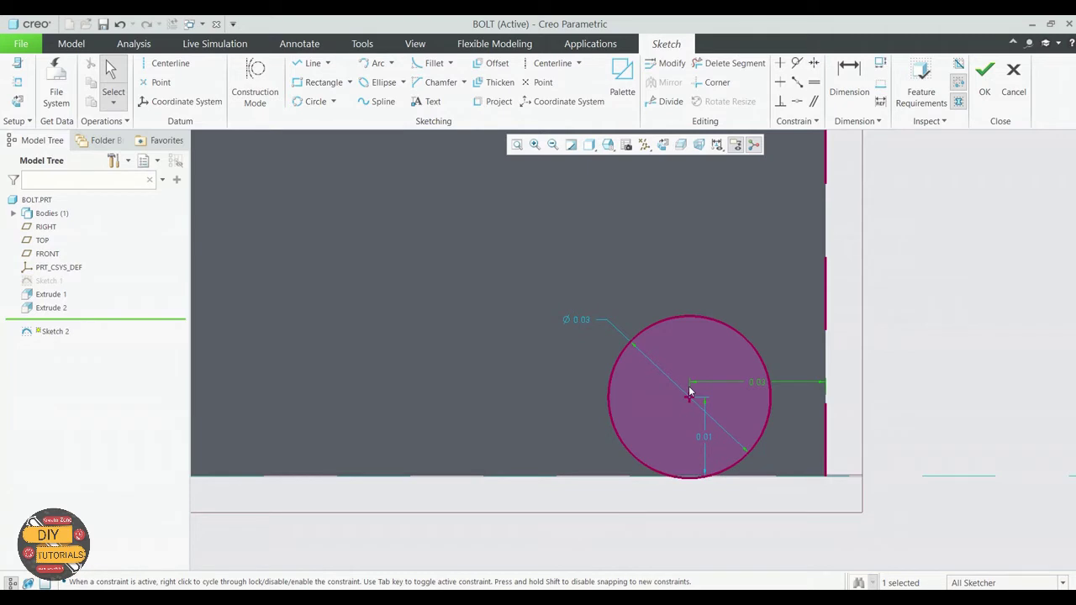
double_click(582, 321)
key(BackSpace)
text(0.02)
key(Return)
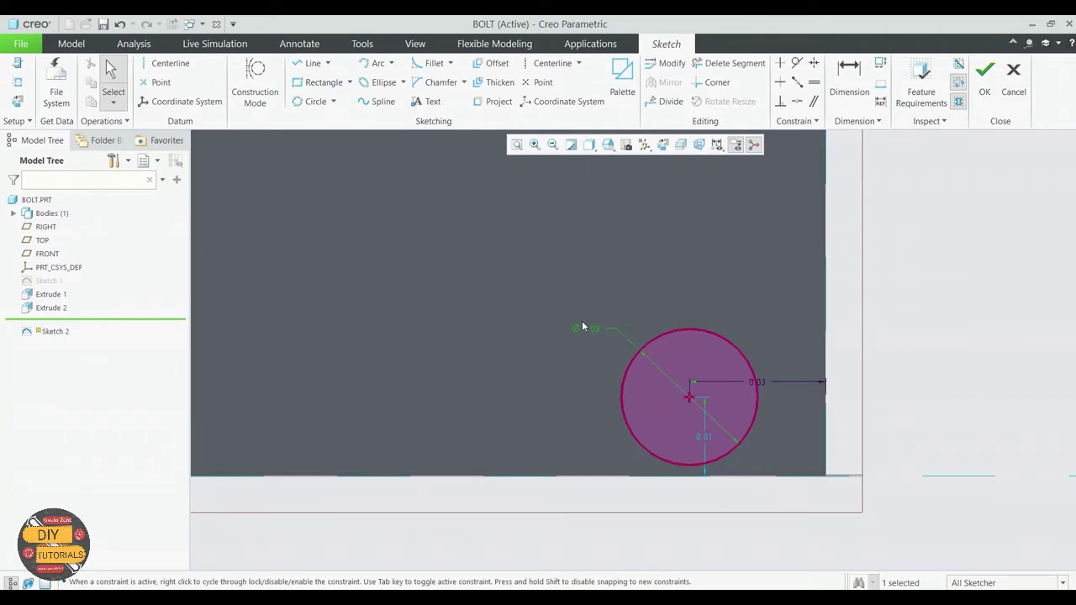
Set the circle's horizontal and vertical offsets to 0.025/2 from the reference edges.
double_click(759, 381)
click(772, 377)
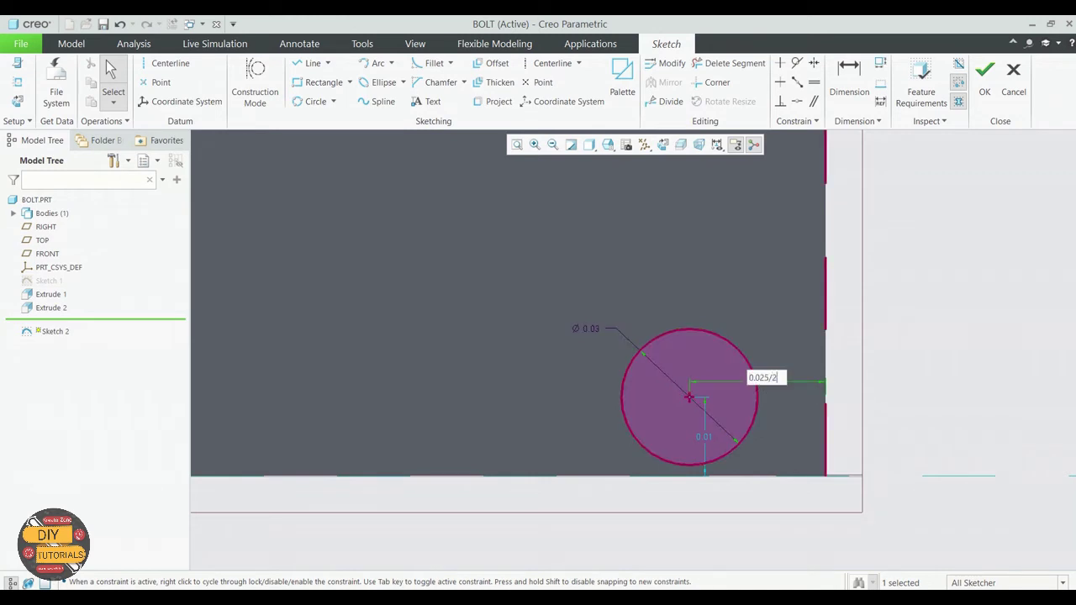
key(Return)
click(775, 435)
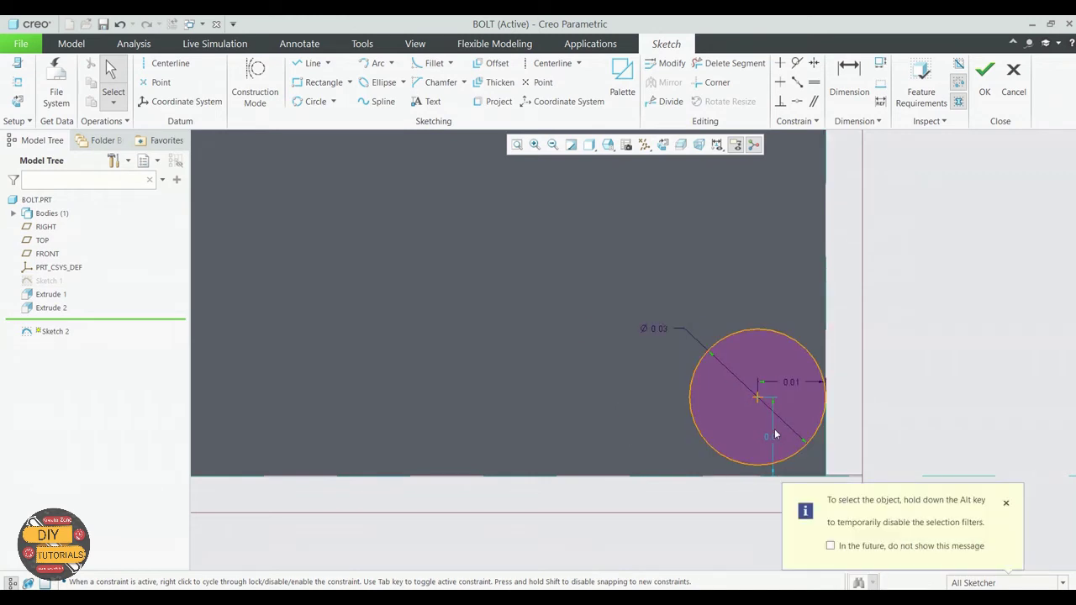
click(1006, 502)
click(771, 438)
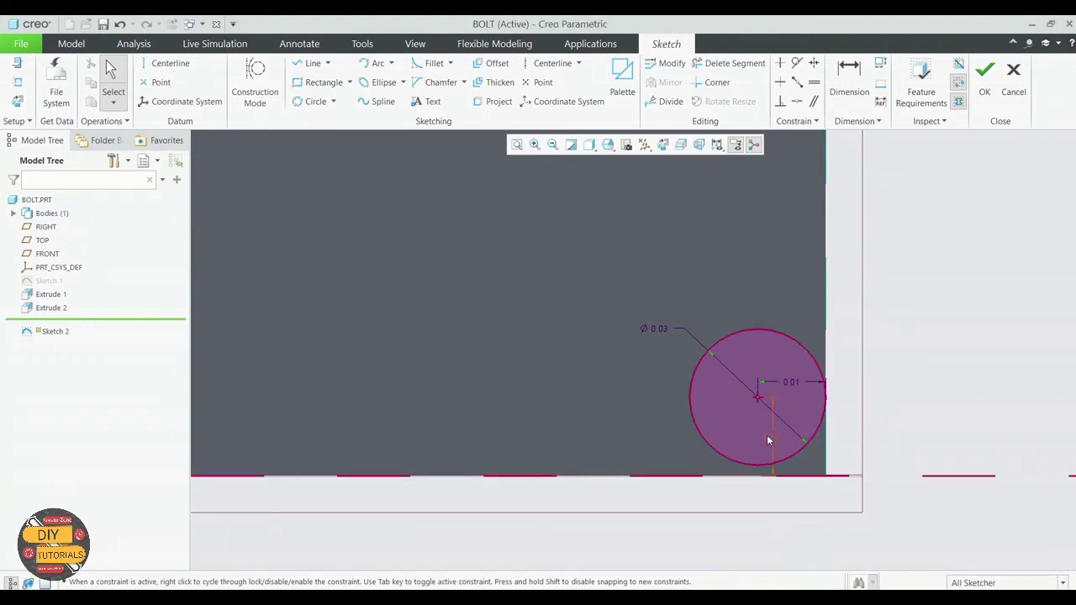
double_click(780, 432)
text(0.025/2)
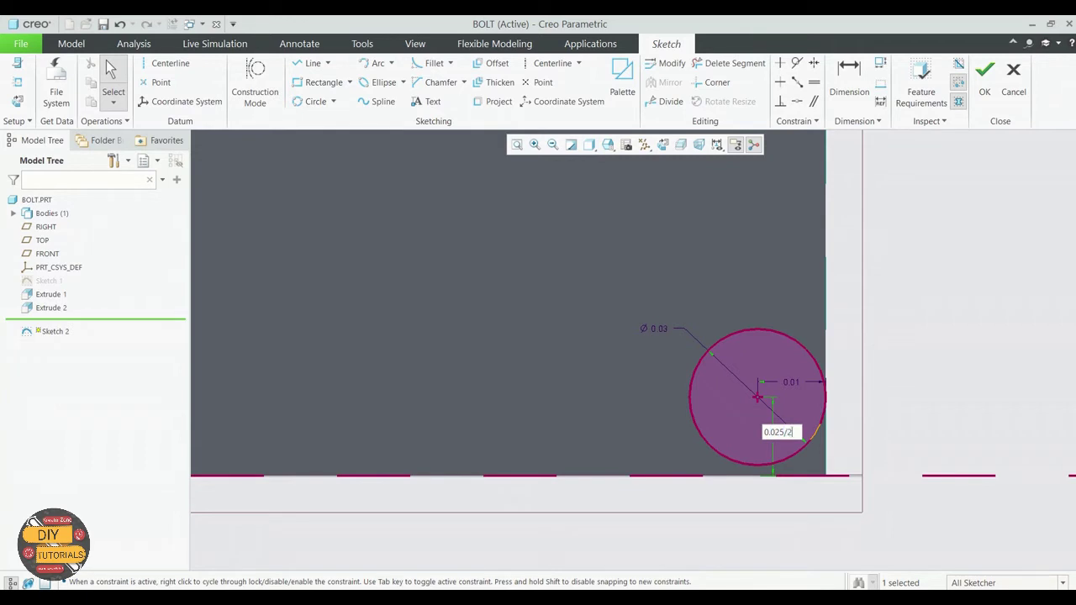
key(Return)
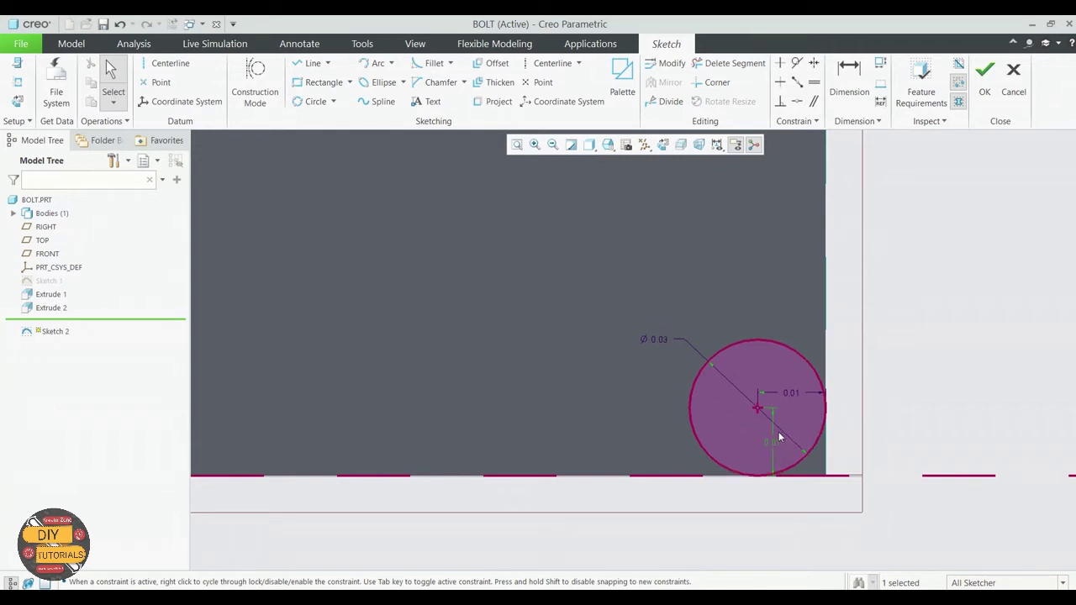
click(893, 375)
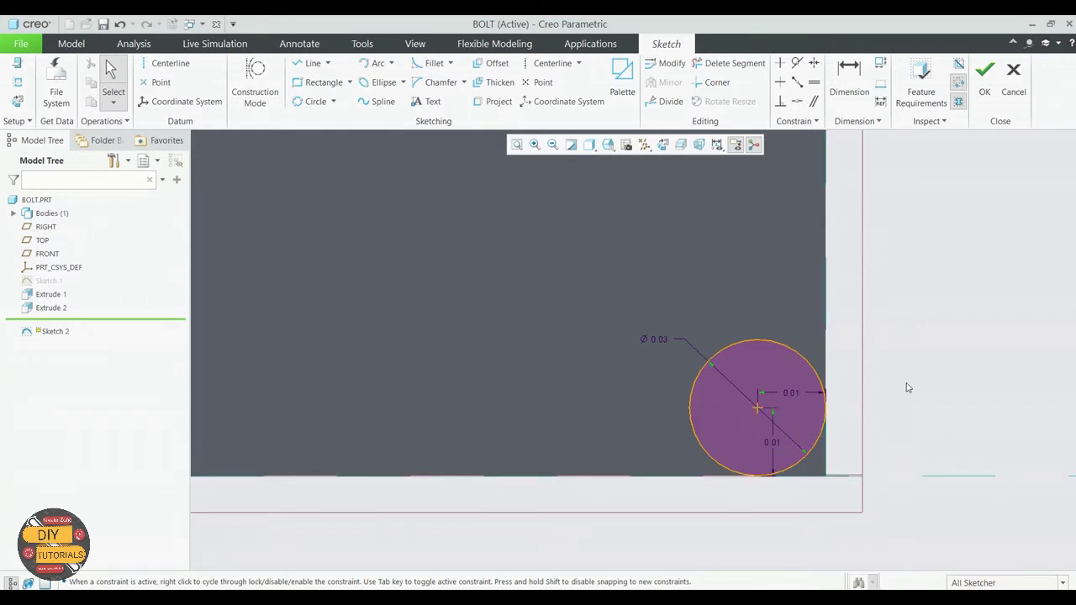
Draw a corner rectangle from the circle's centre to below-right of the head.
click(322, 82)
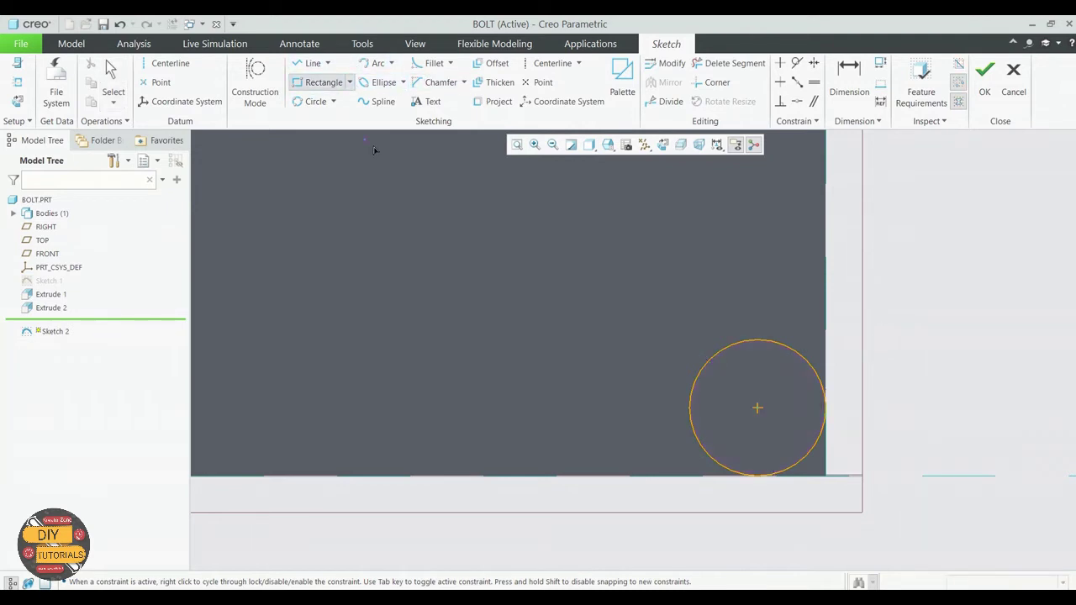
click(757, 409)
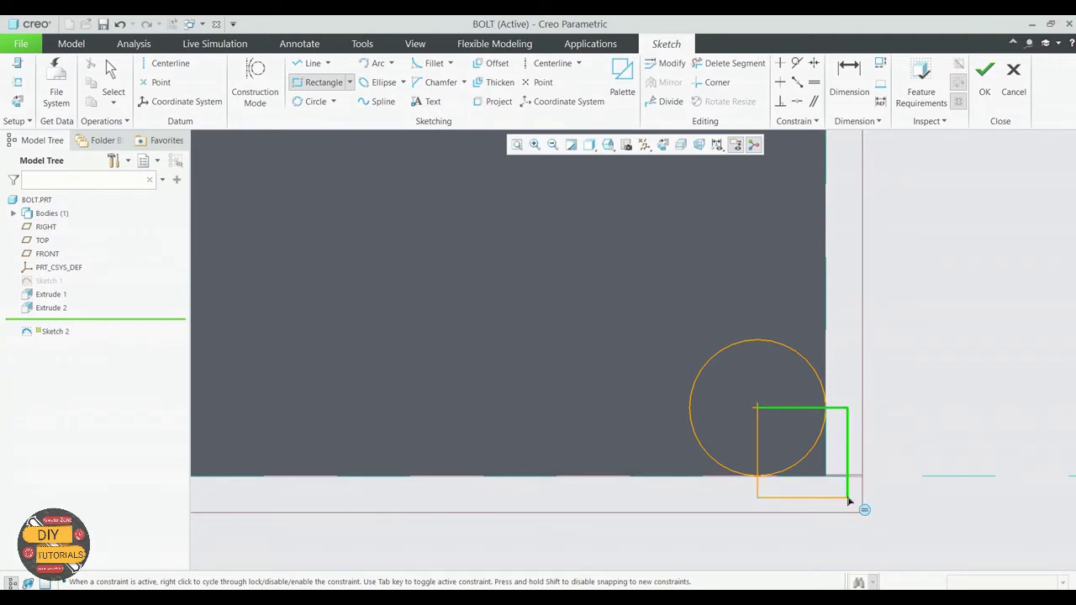
click(851, 499)
middle_click(874, 487)
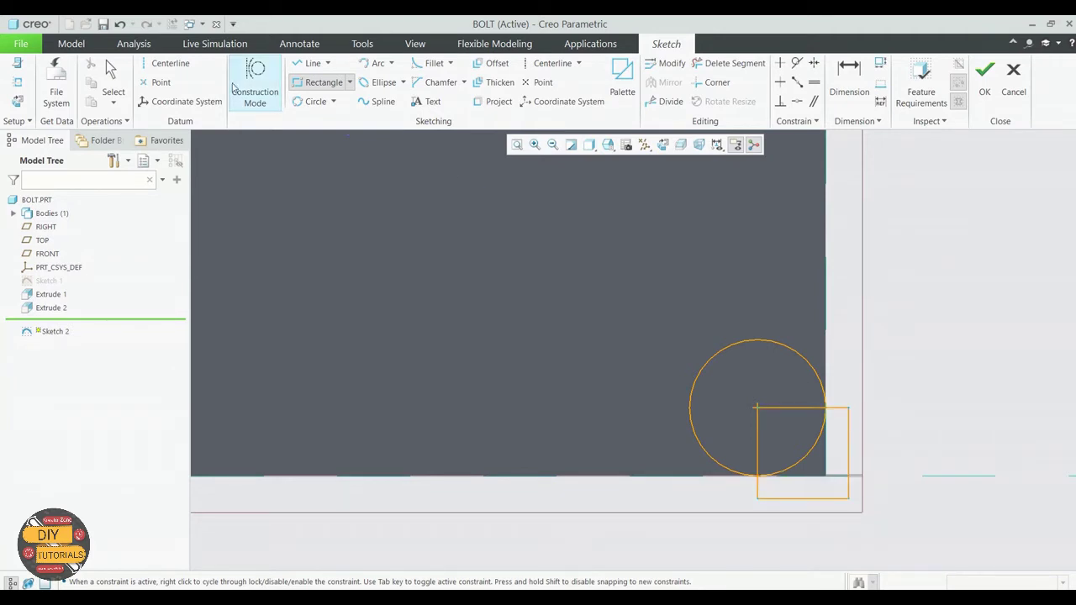
Trim the circle's outer arc and the rectangle's left and top edges, then accept the sketch.
click(729, 63)
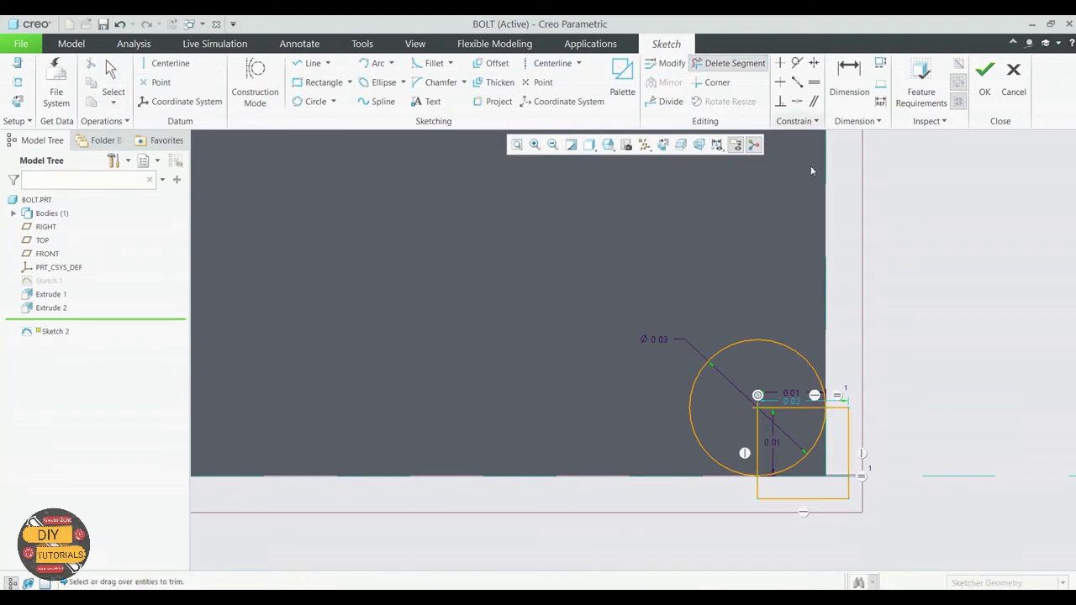
click(808, 366)
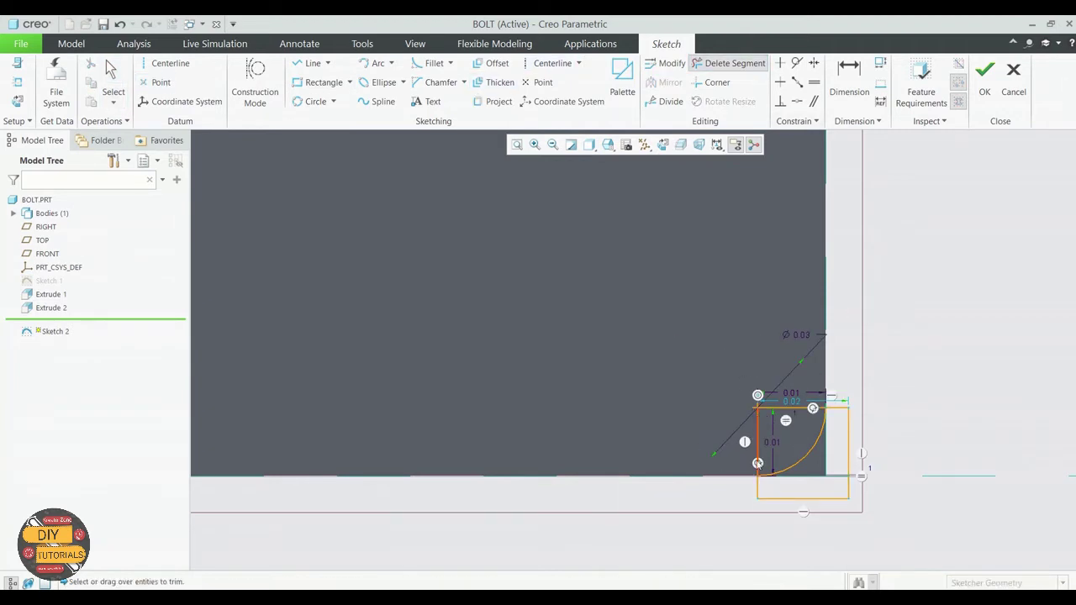
click(758, 441)
click(786, 408)
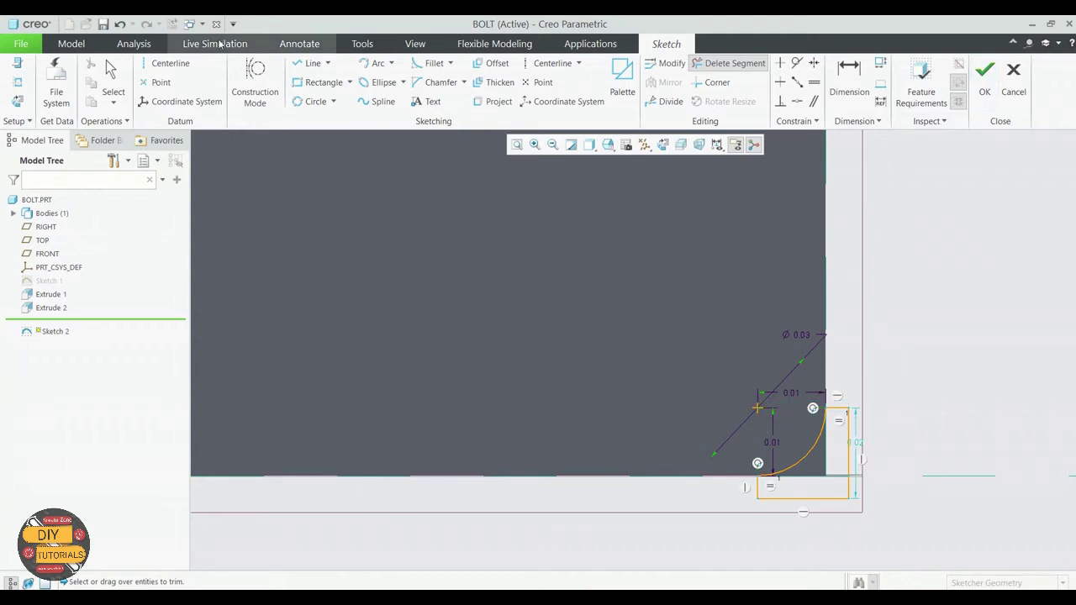
click(117, 83)
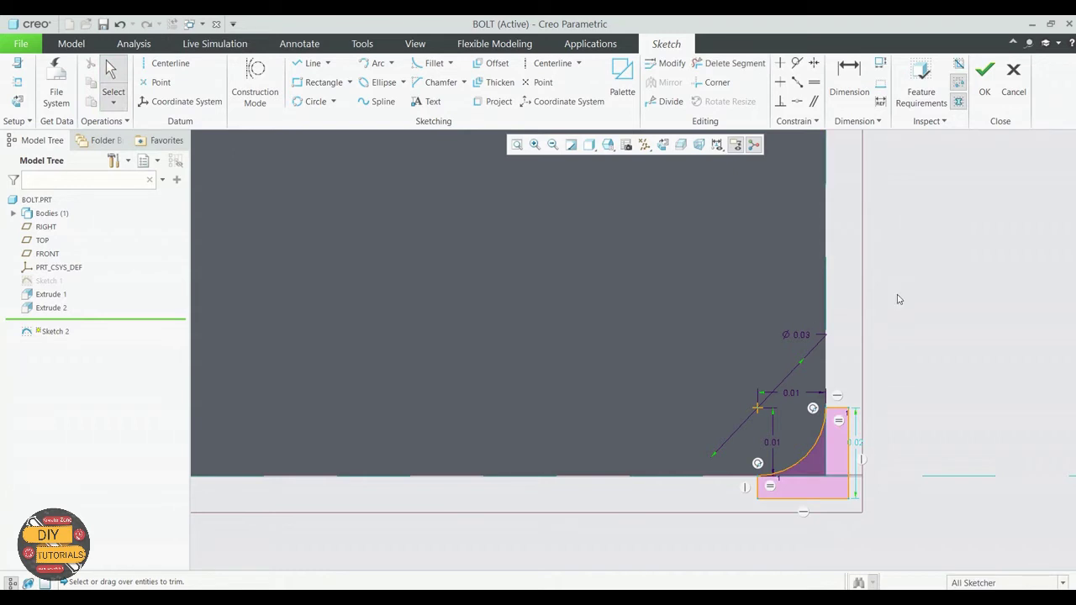
click(988, 80)
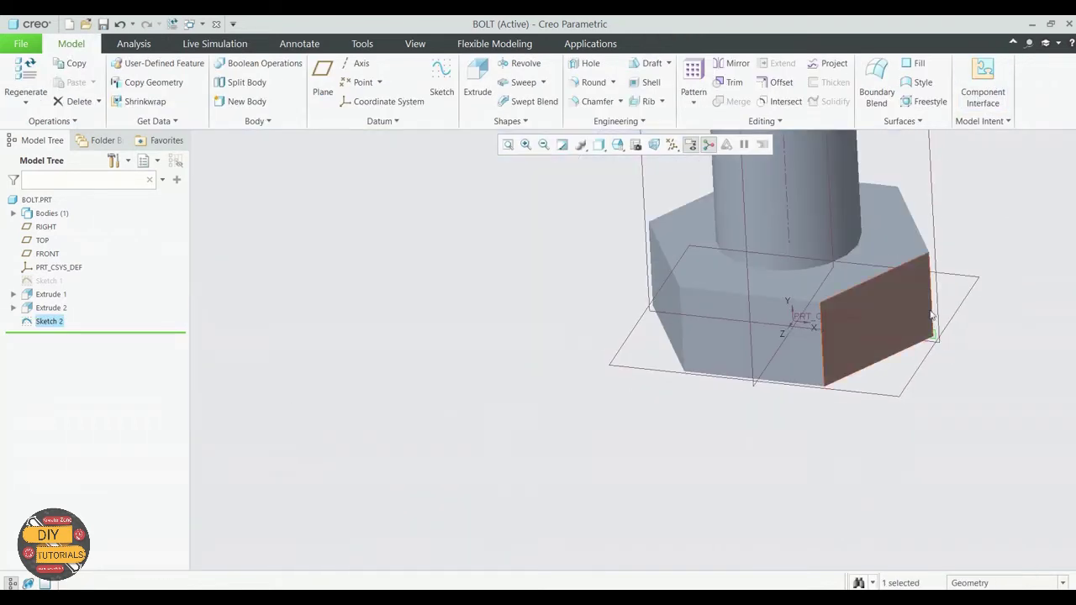
Revolve the corner profile 360° about the bolt axis as a material cut to shape the head.
scroll(903, 378, down, 5)
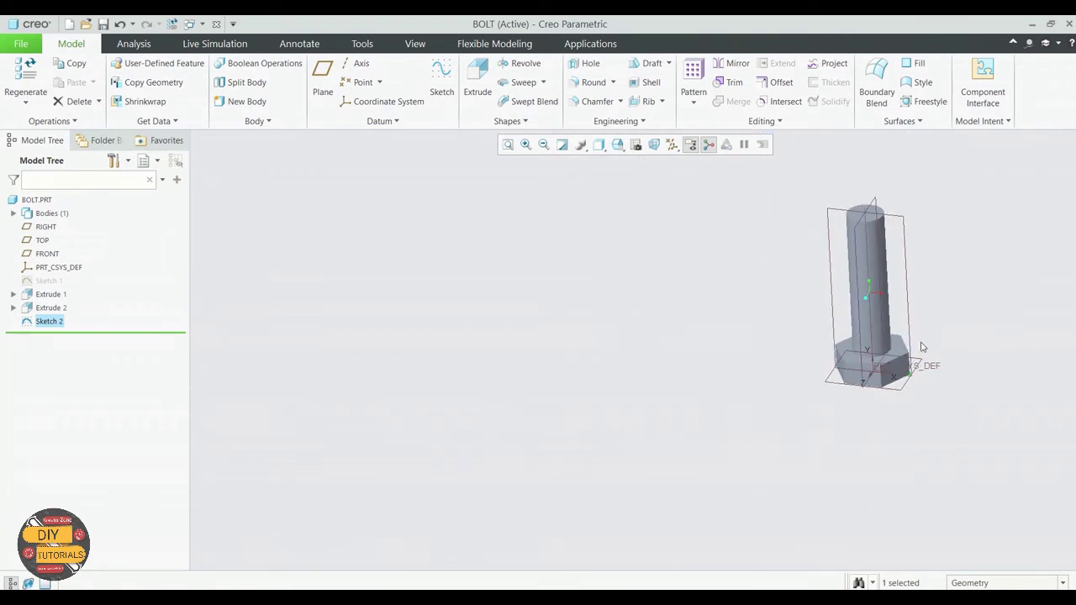
scroll(945, 251, up, 2)
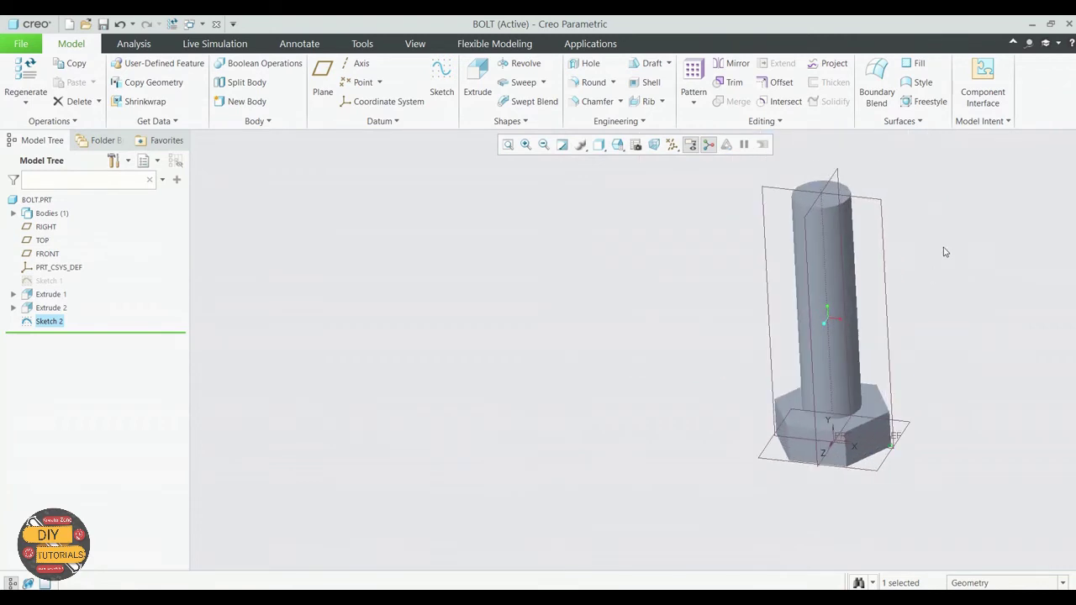
click(514, 63)
click(827, 224)
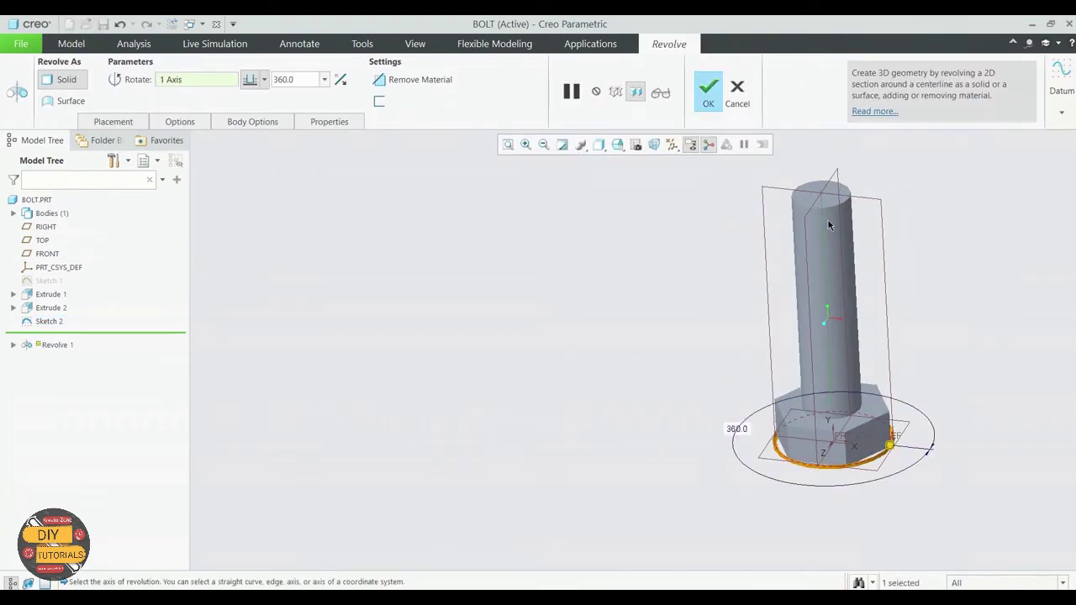
middle_drag(979, 334, 995, 295)
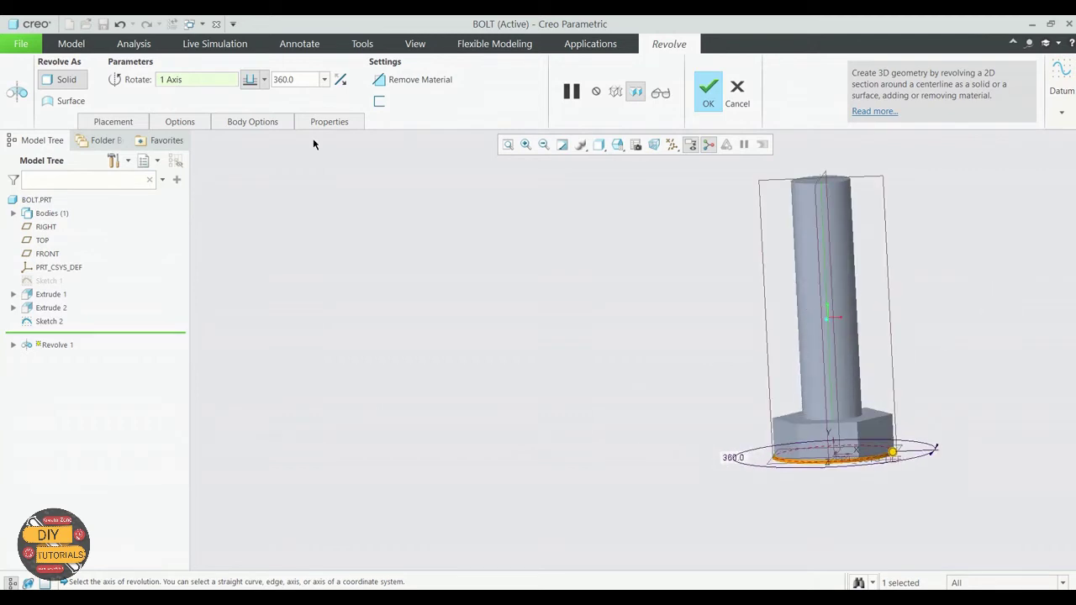
click(378, 80)
middle_drag(523, 353, 496, 278)
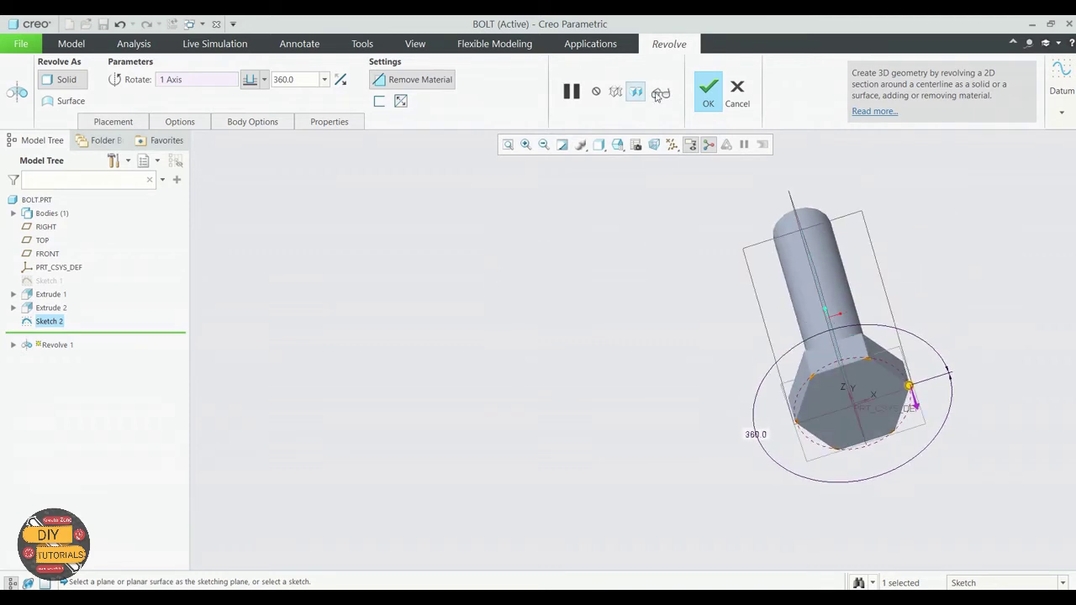
click(708, 97)
middle_drag(727, 364, 763, 348)
scroll(763, 340, up, 3)
scroll(706, 410, down, 3)
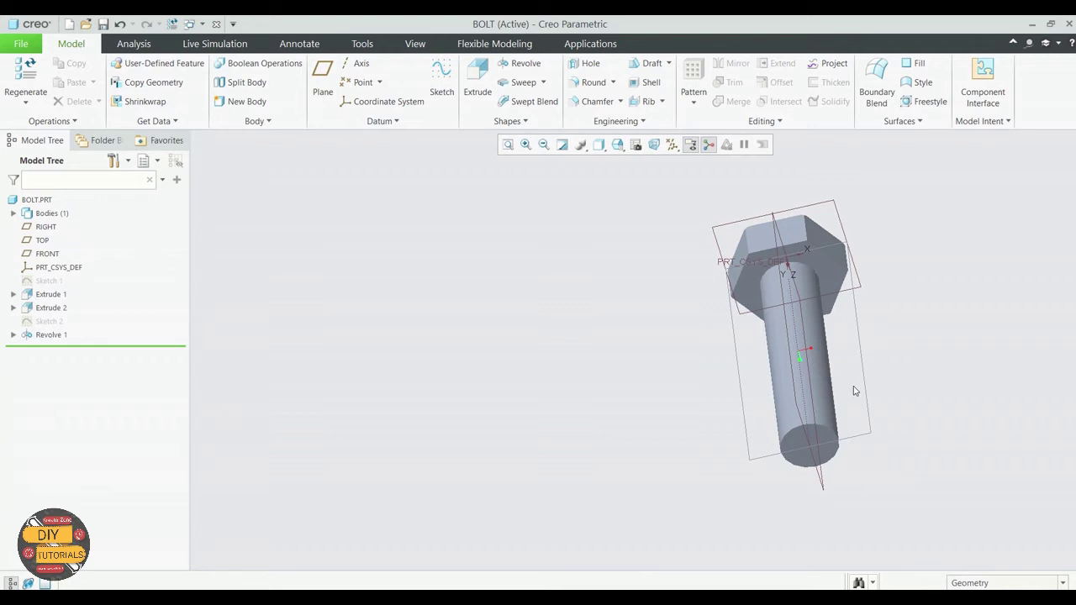
scroll(887, 239, down, 2)
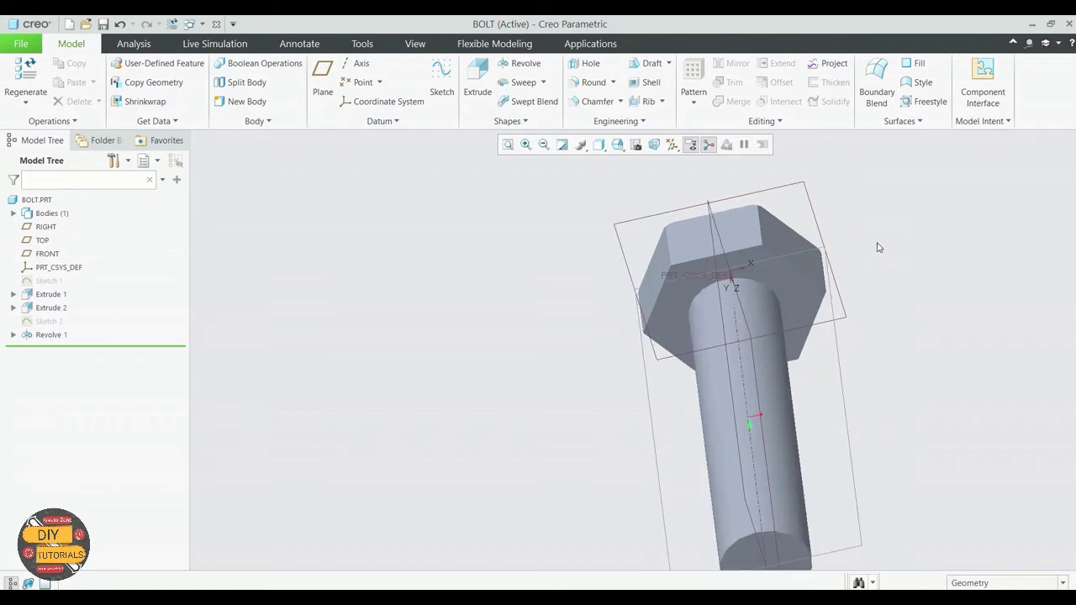
Start a new sketch on the bolt head face.
click(442, 82)
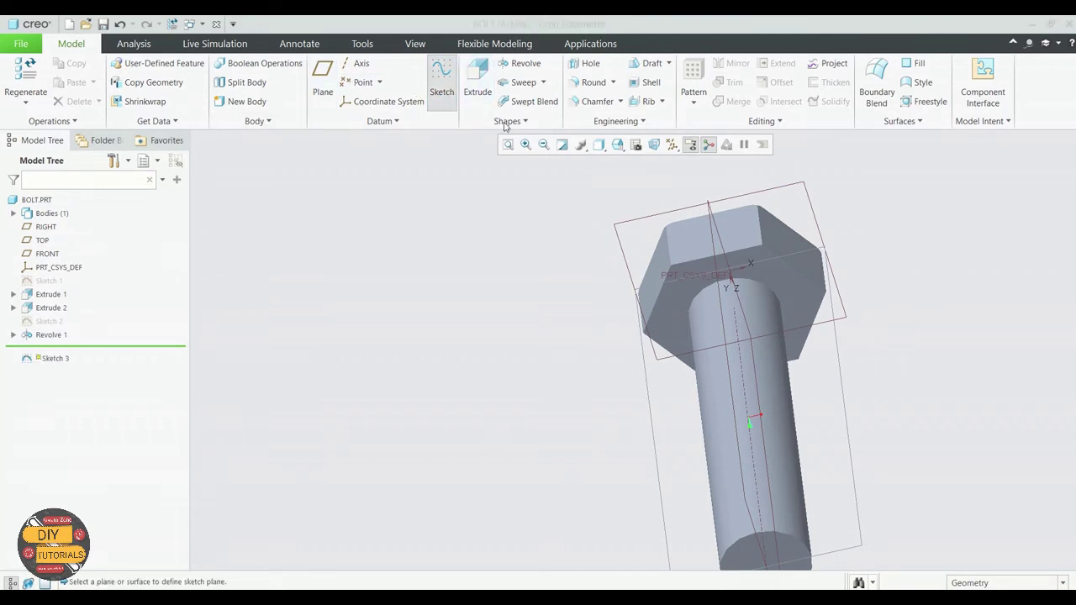
click(786, 275)
click(1010, 337)
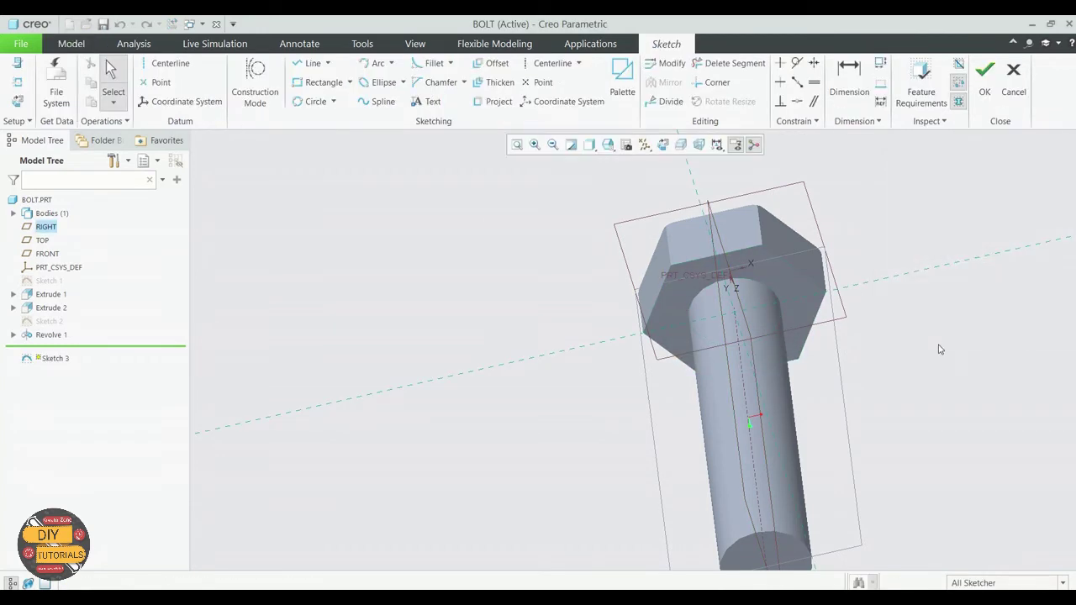
Draw an origin-centred circle, set its diameter to 0.41, and finish the sketch.
click(333, 101)
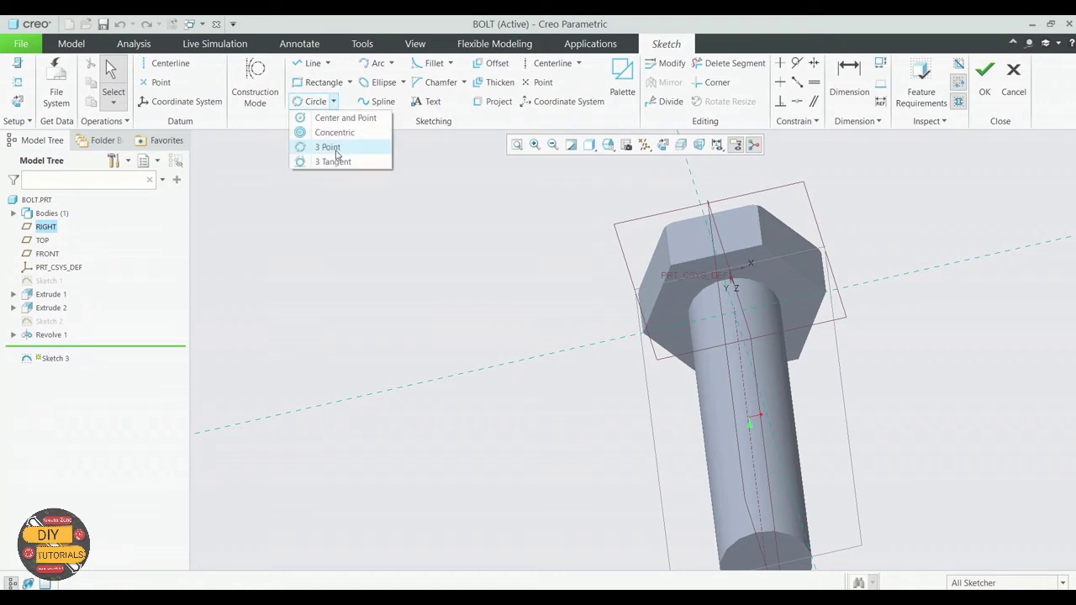
click(332, 117)
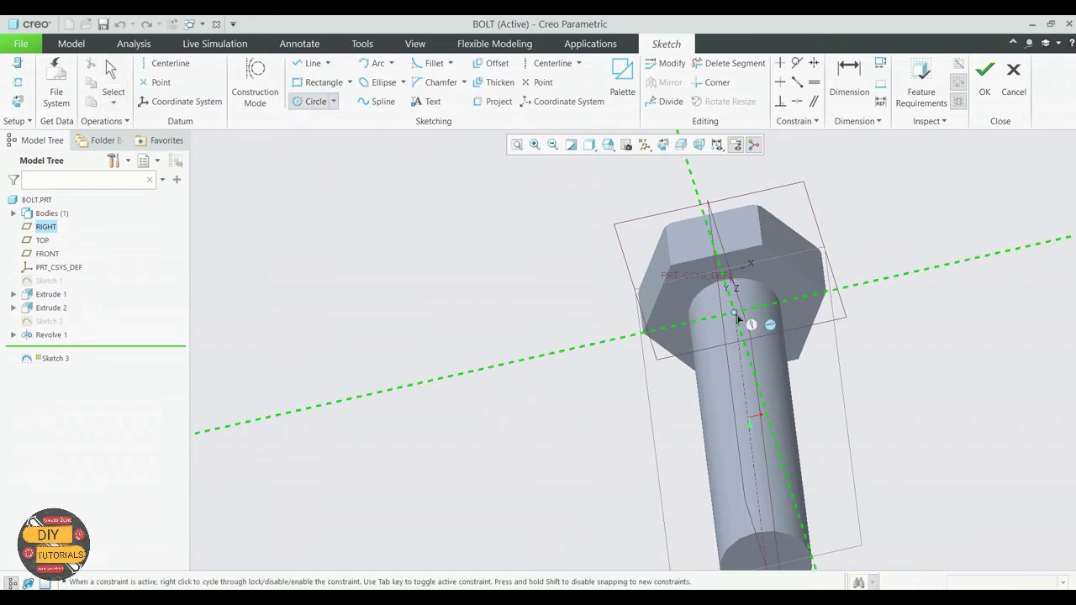
click(662, 145)
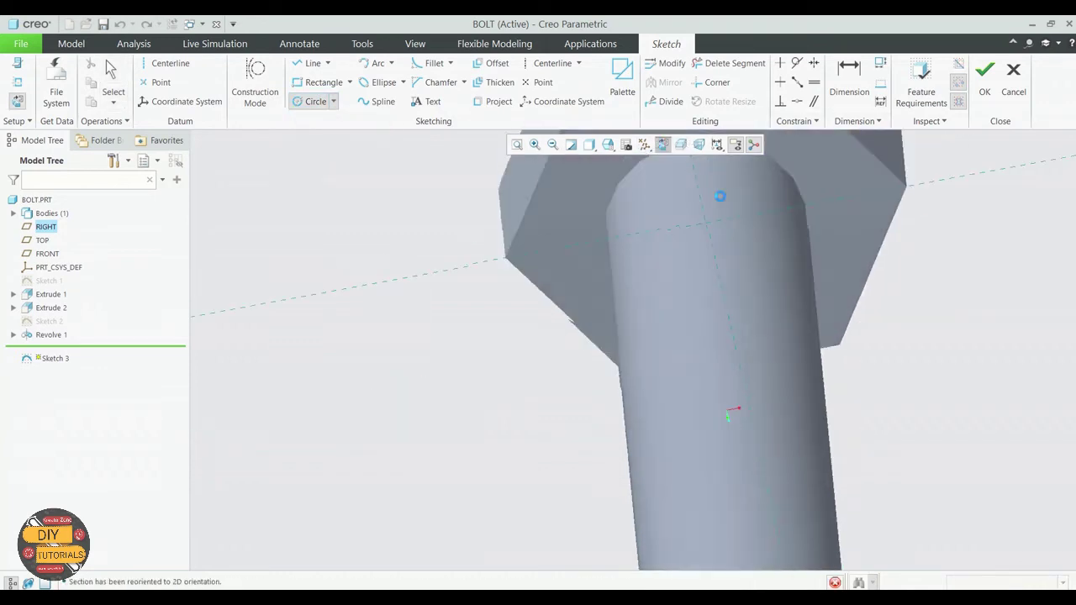
click(635, 349)
click(732, 298)
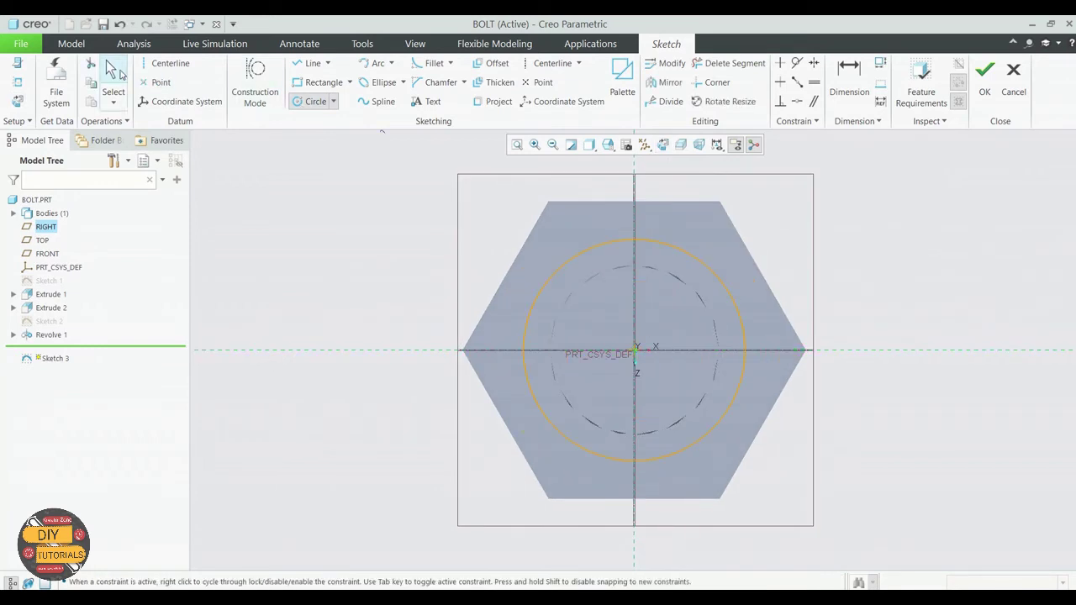
click(113, 84)
double_click(497, 246)
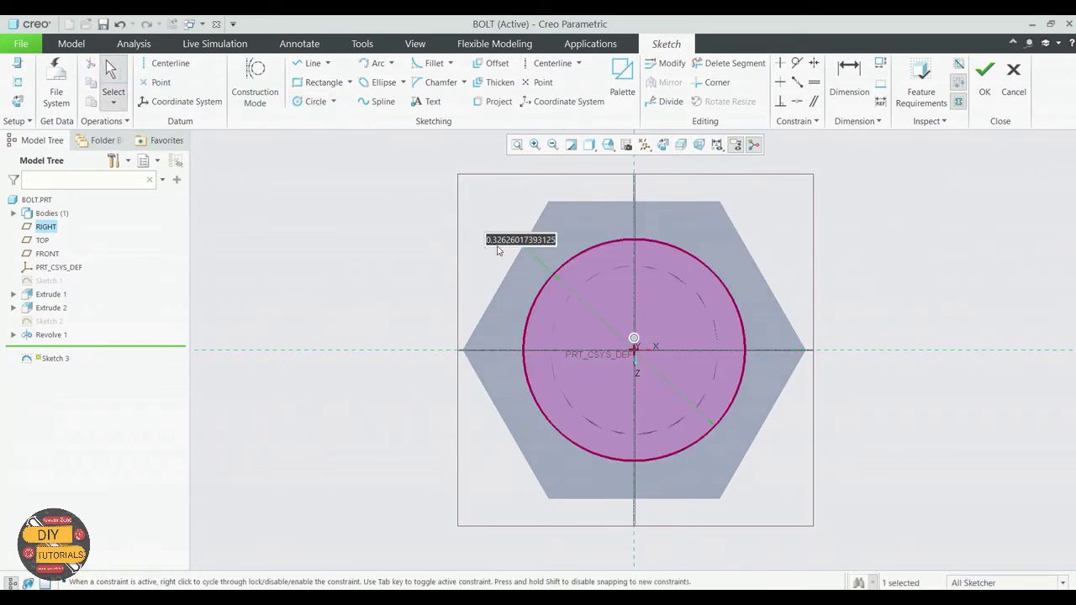
text(0.)
key(Return)
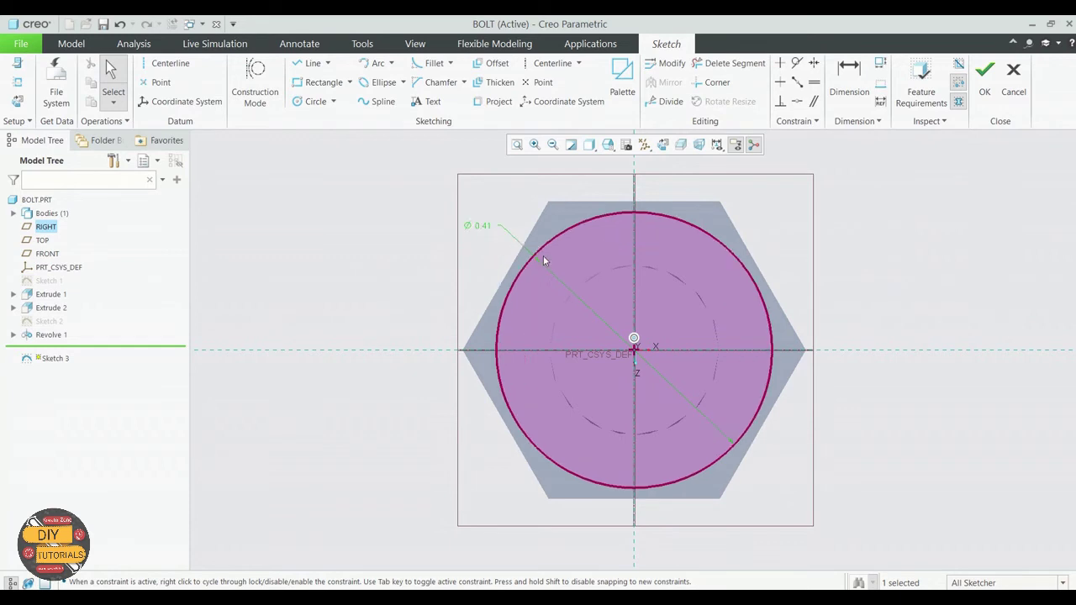
click(984, 82)
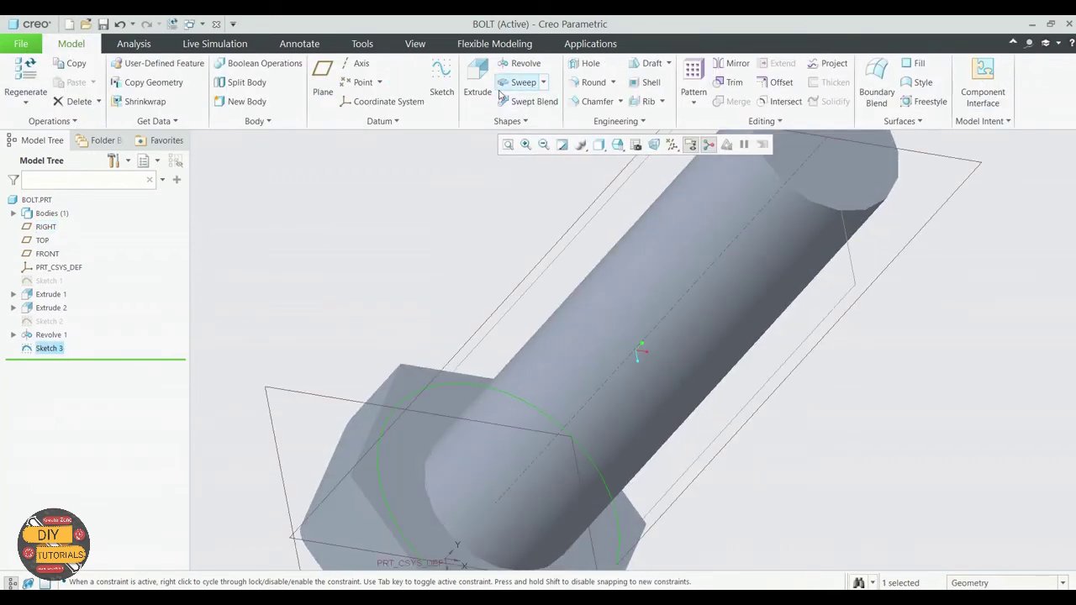
Extrude Sketch 3's circle 0.0125 deep as the washer face, then restore the default view.
click(481, 84)
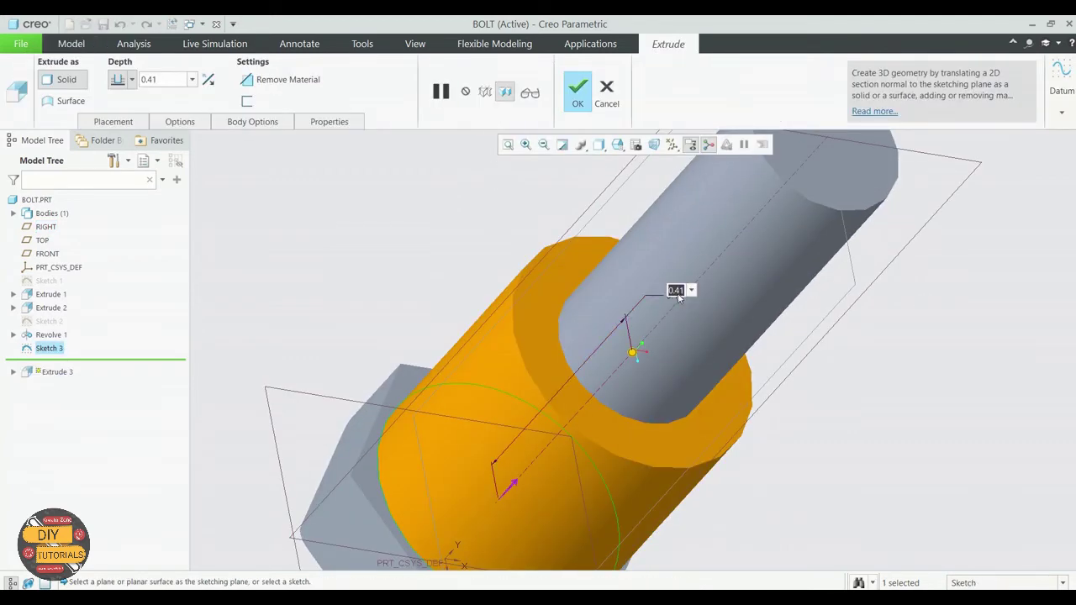
text(0.0125)
key(Return)
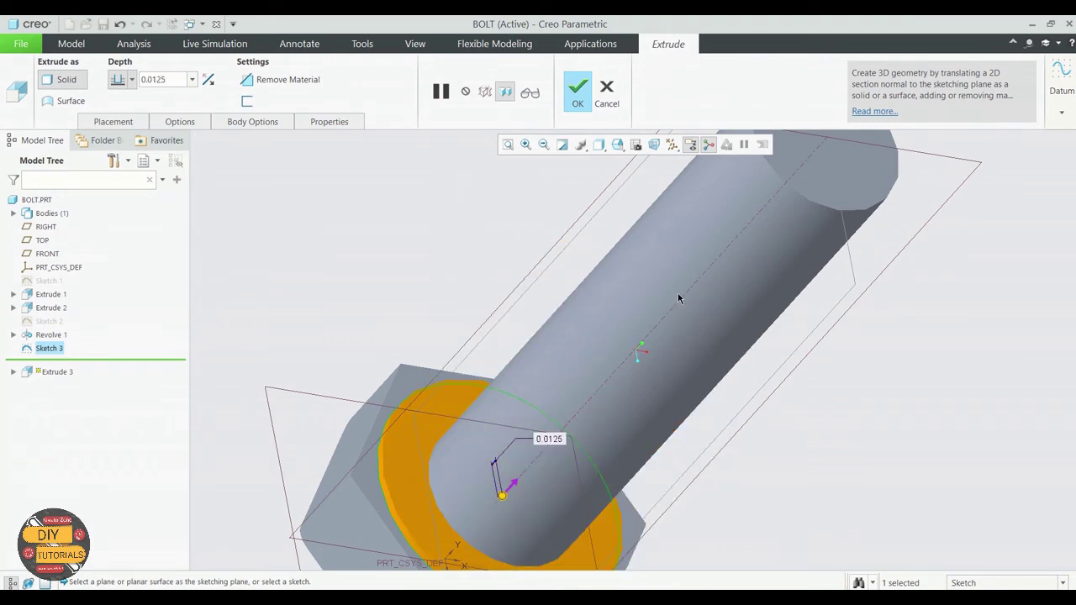
click(581, 95)
key(ctrl+d)
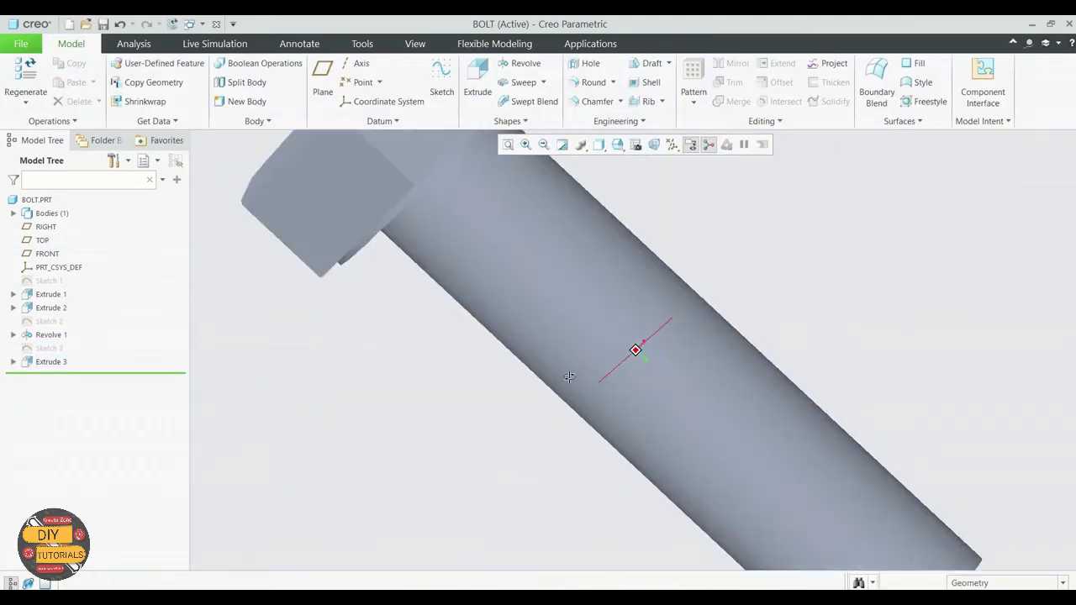
middle_drag(607, 294, 480, 252)
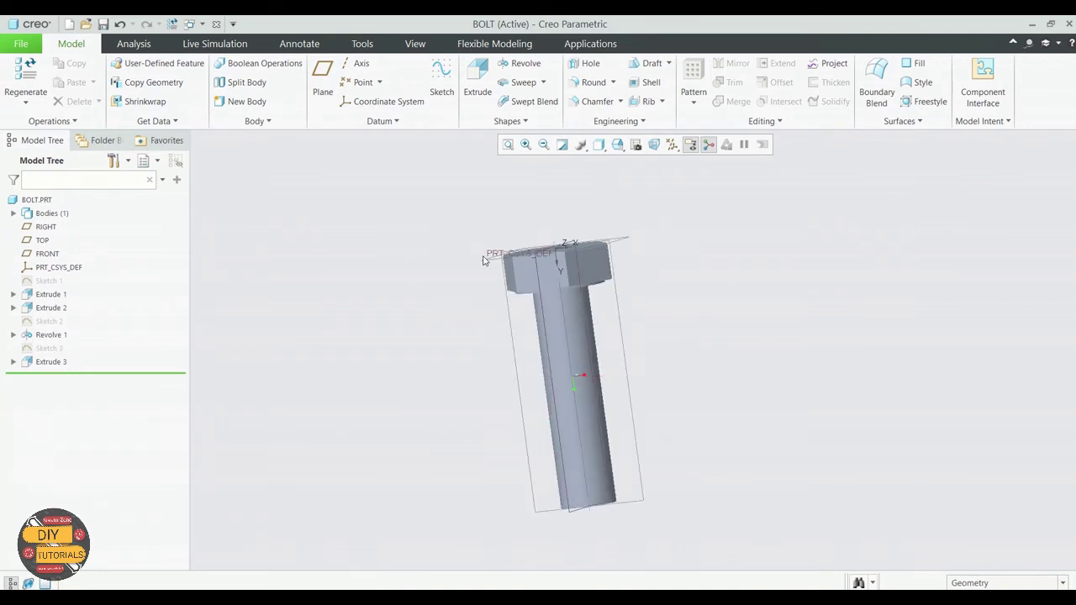
Chamfer the shank's bottom edge with a 0.025 D x D chamfer.
click(598, 102)
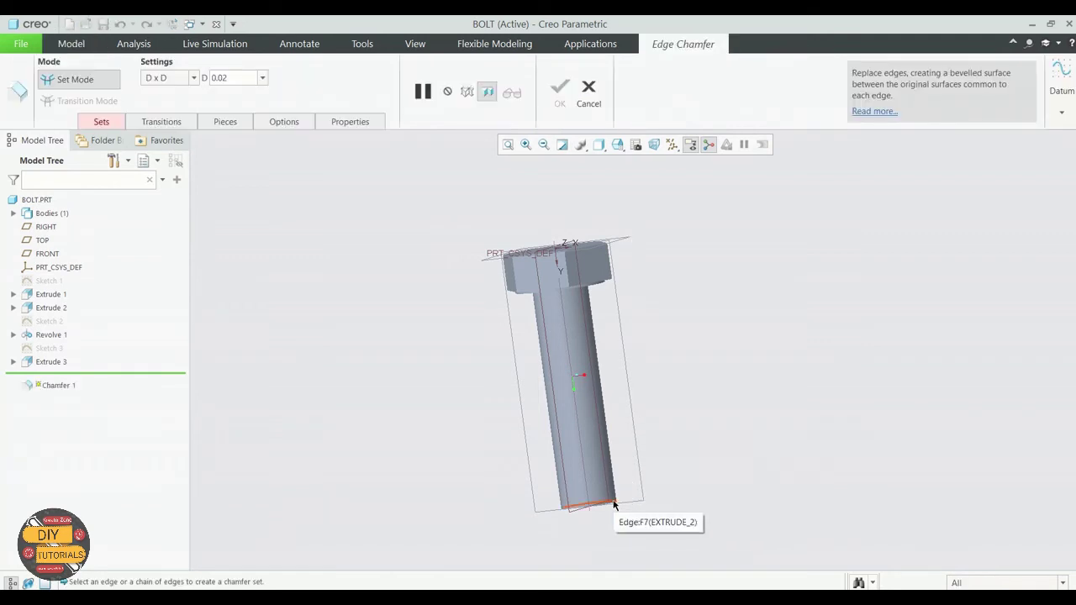
scroll(614, 503, up, 5)
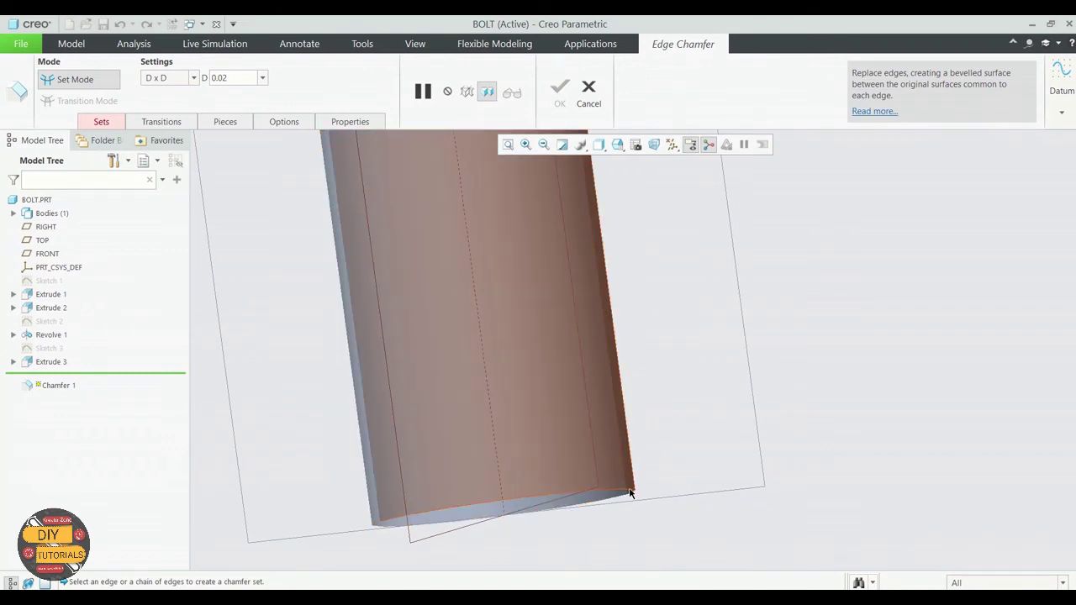
click(626, 499)
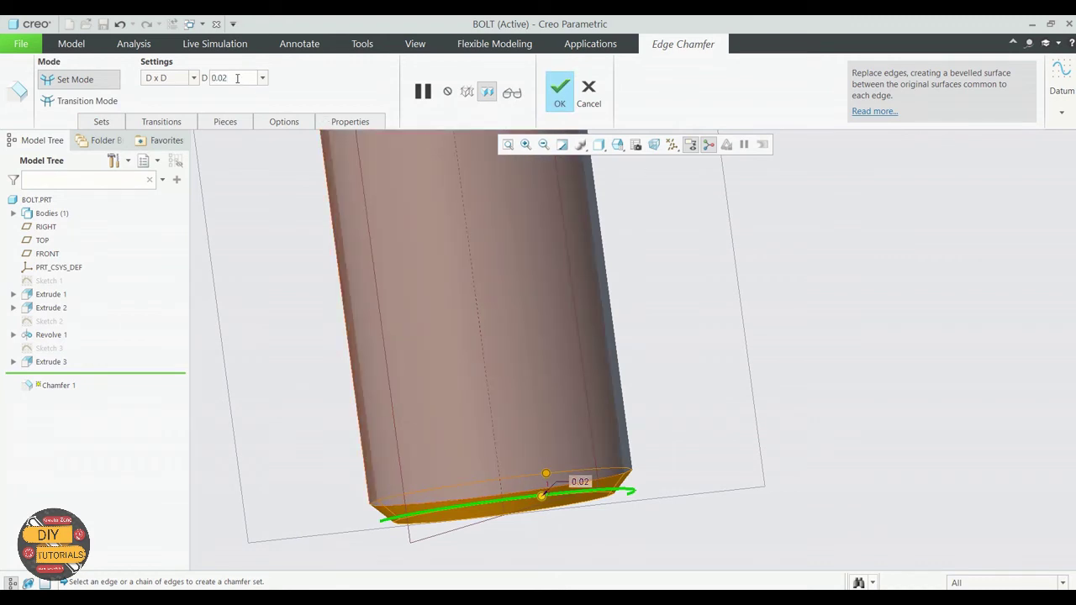
text(5)
key(Return)
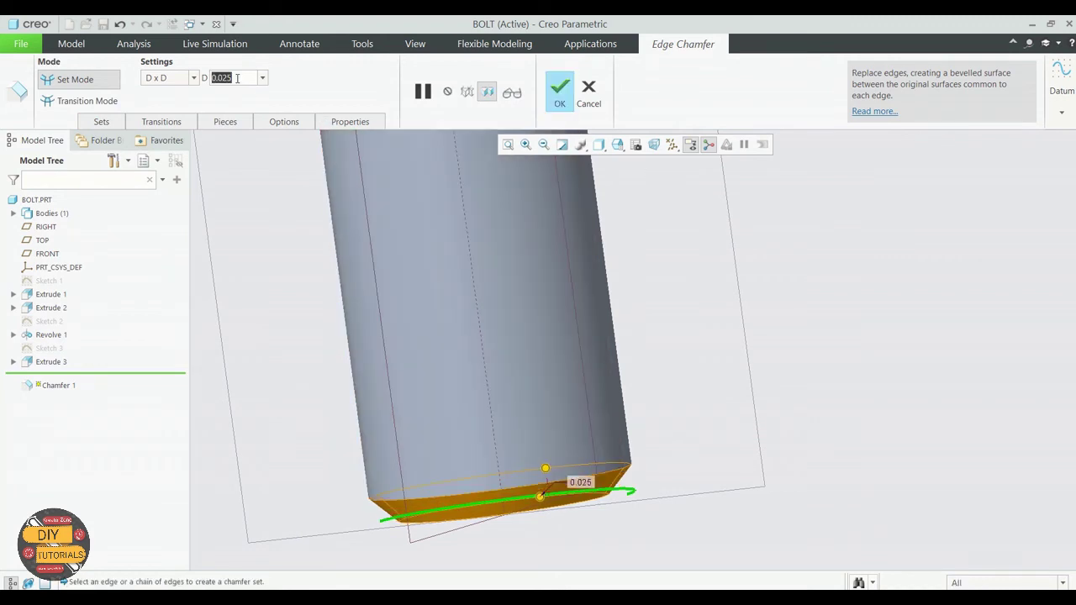
click(559, 91)
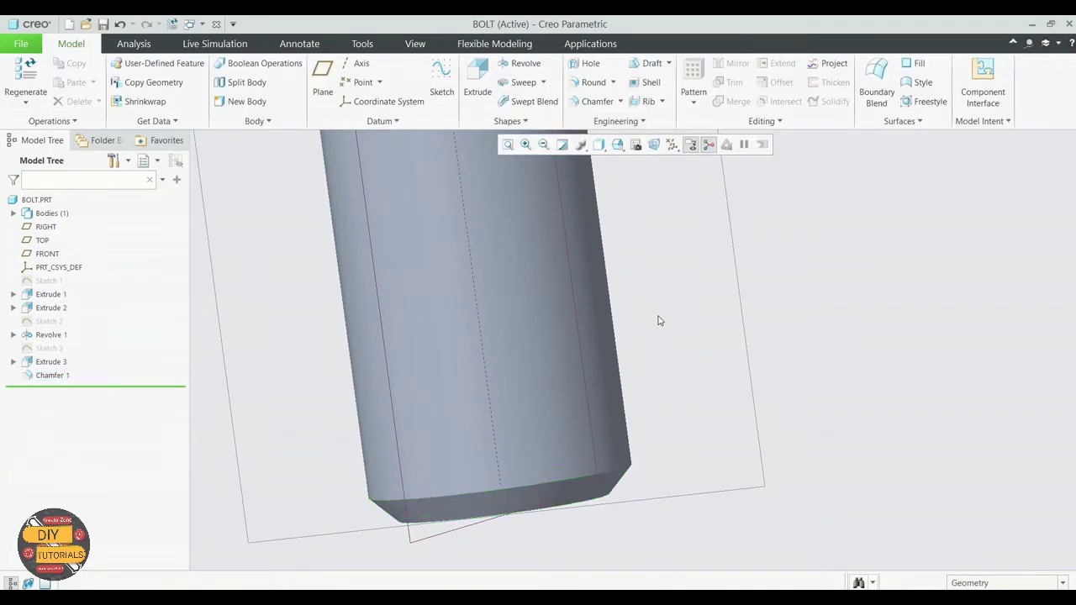
Orbit the bolt fully upright and bring up the sweep type list.
scroll(669, 353, down, 3)
scroll(678, 379, down, 3)
middle_drag(731, 291, 546, 378)
scroll(547, 378, up, 3)
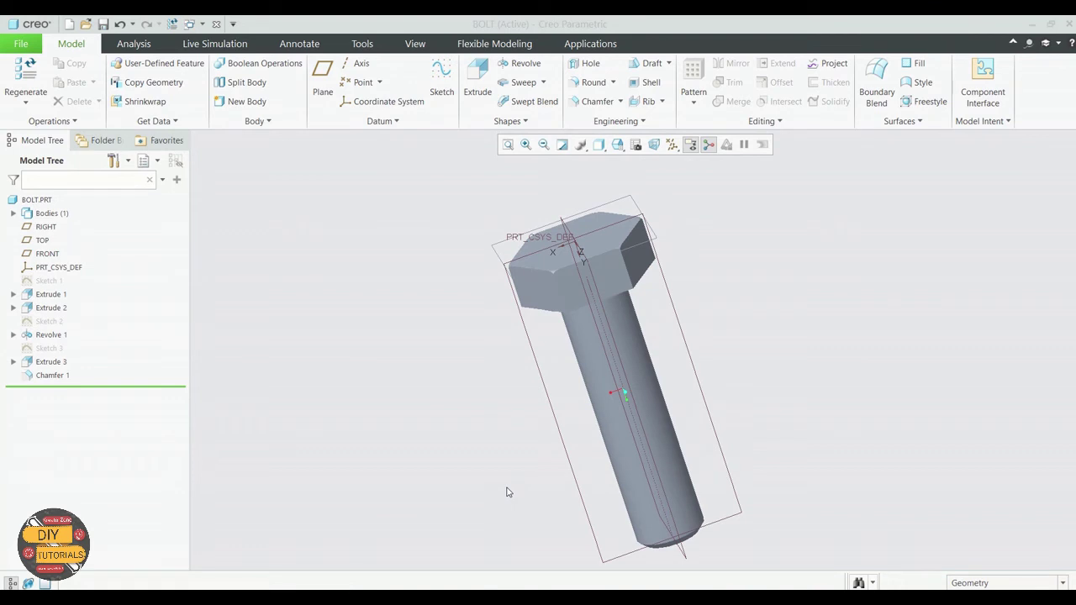
middle_drag(513, 477, 576, 428)
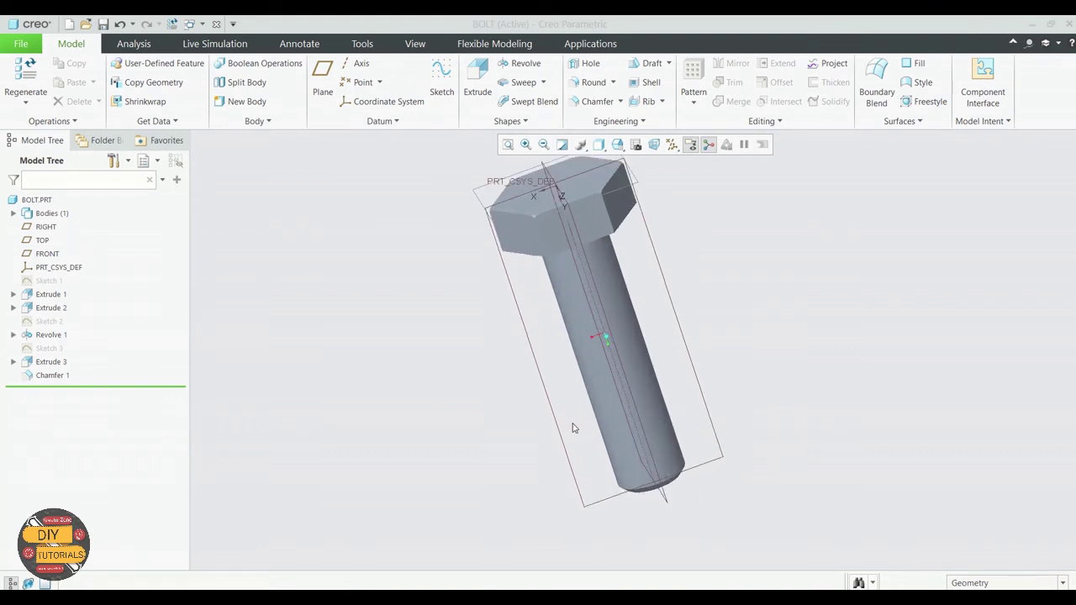
middle_drag(827, 376, 791, 322)
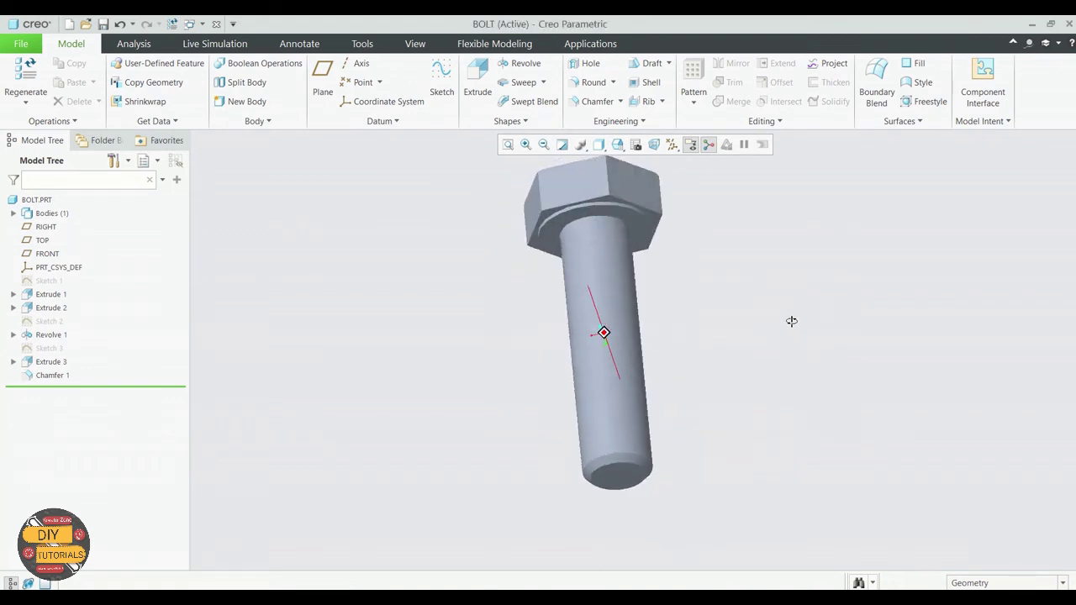
click(543, 81)
Start a helical sweep and define its profile sketch on the FRONT plane.
click(538, 113)
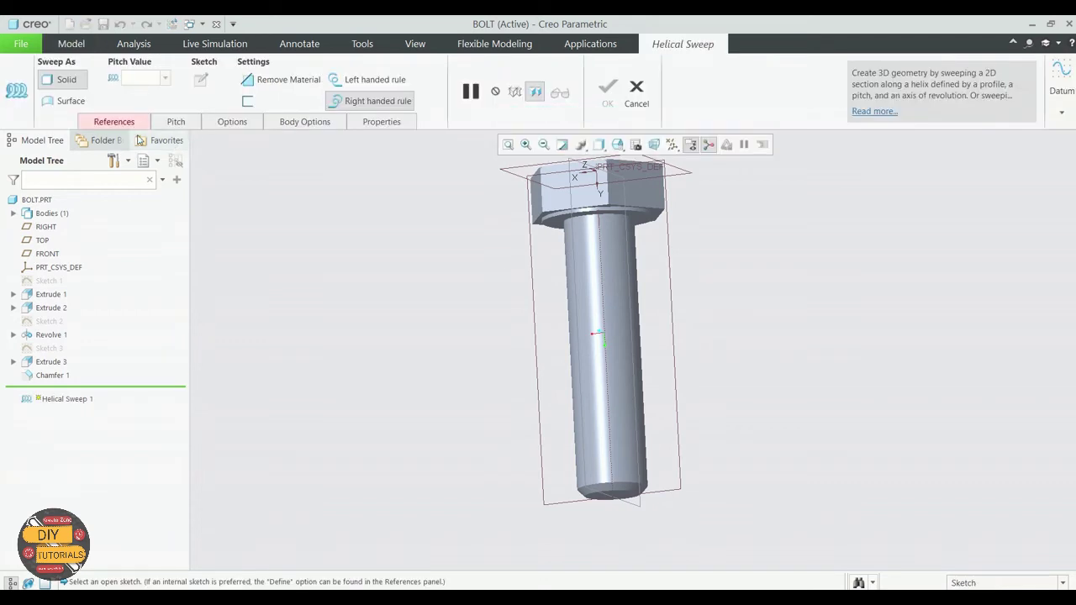
click(115, 121)
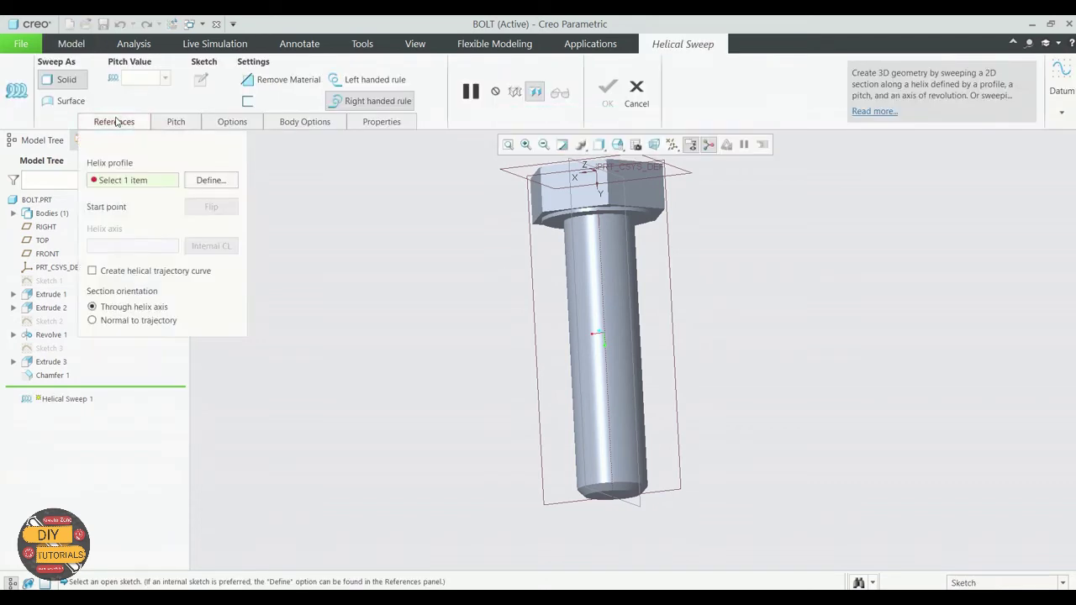
click(210, 180)
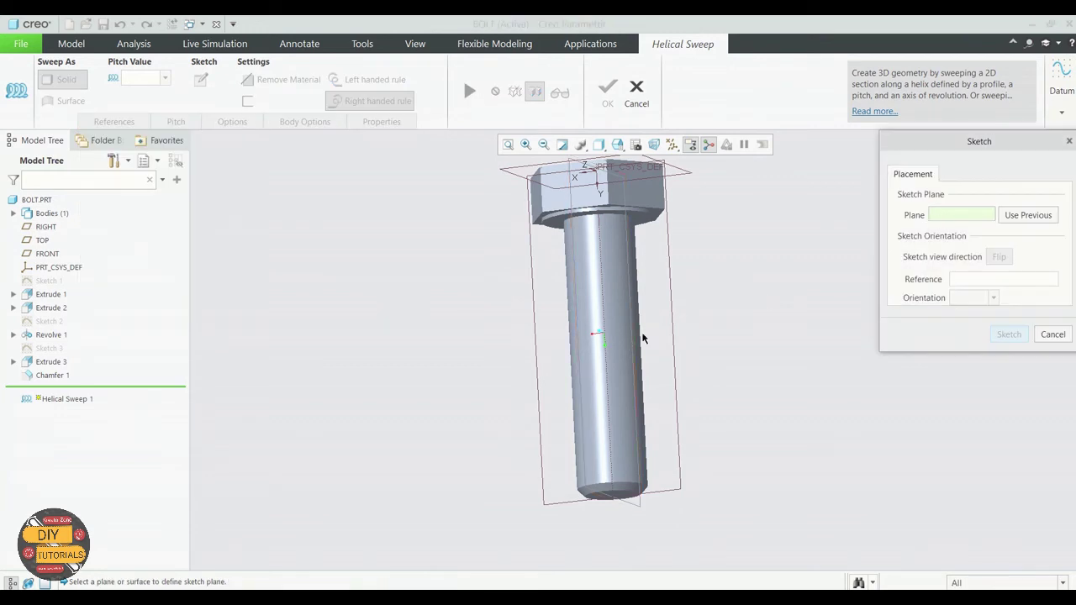
click(670, 322)
click(995, 337)
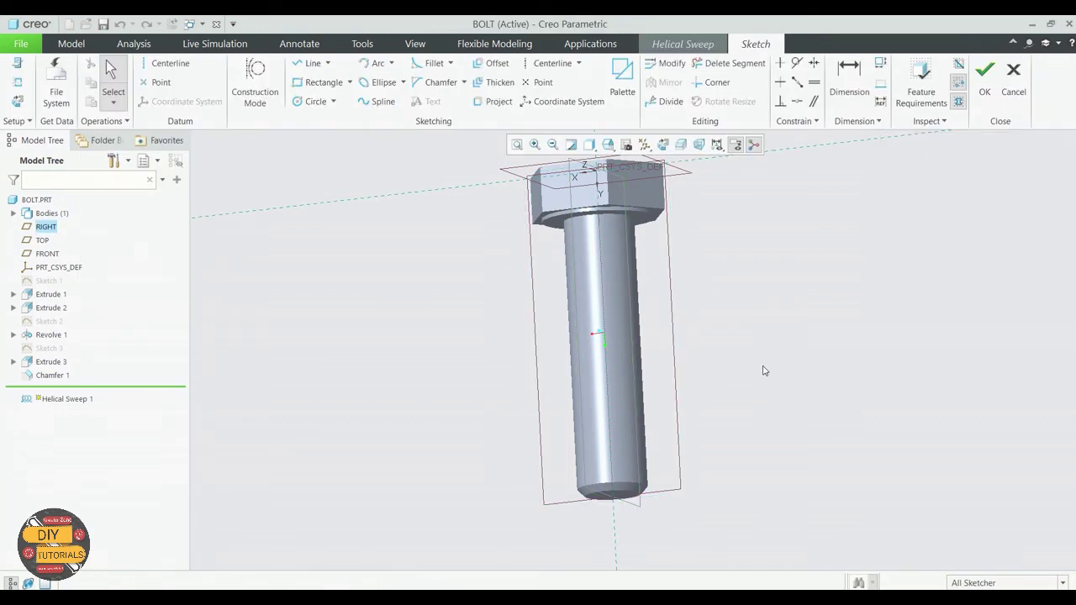
Add the washer face and shank bottom face as sketch references and face the sketch plane.
click(18, 81)
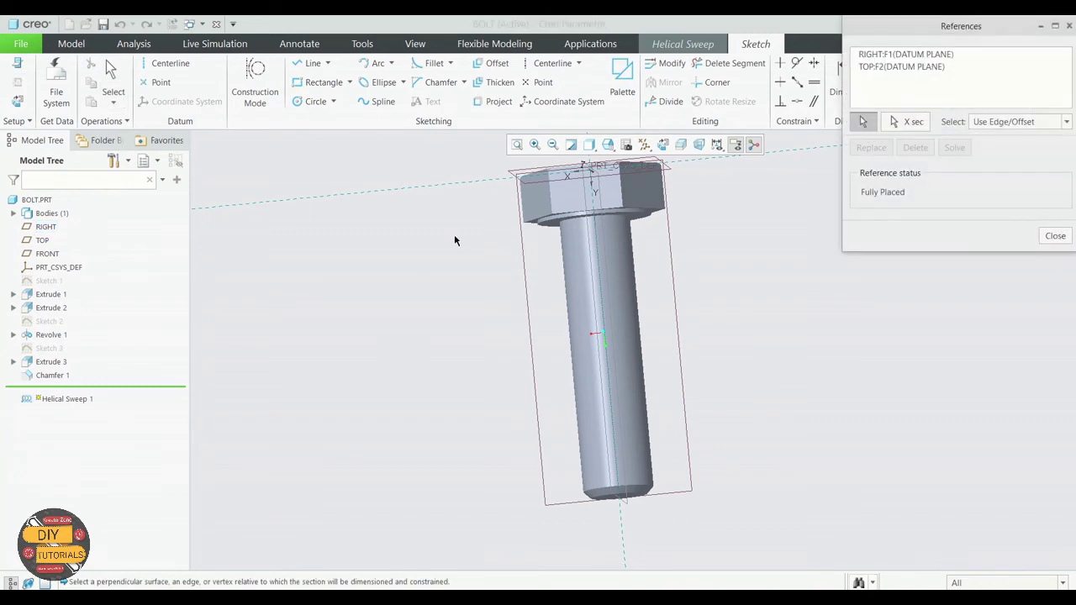
click(555, 232)
middle_drag(757, 309, 608, 451)
click(604, 450)
middle_drag(718, 364, 743, 395)
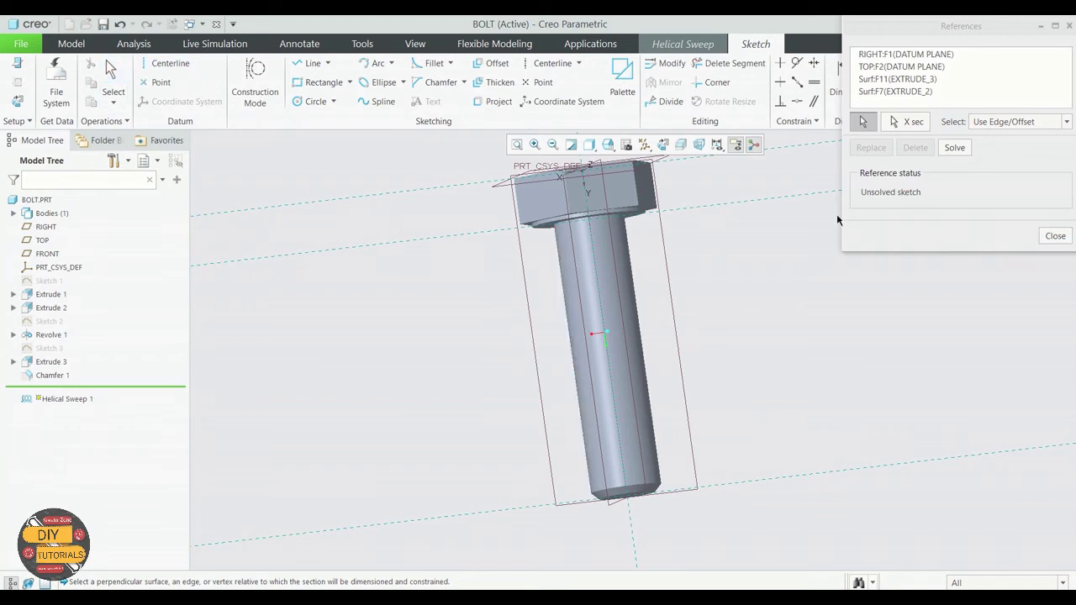
click(661, 146)
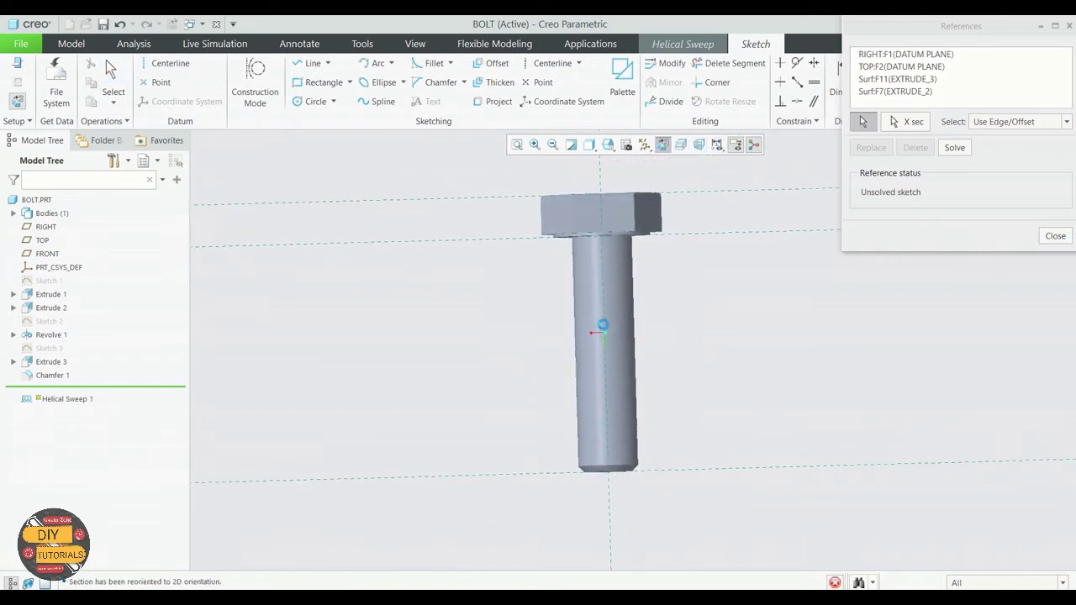
click(1056, 235)
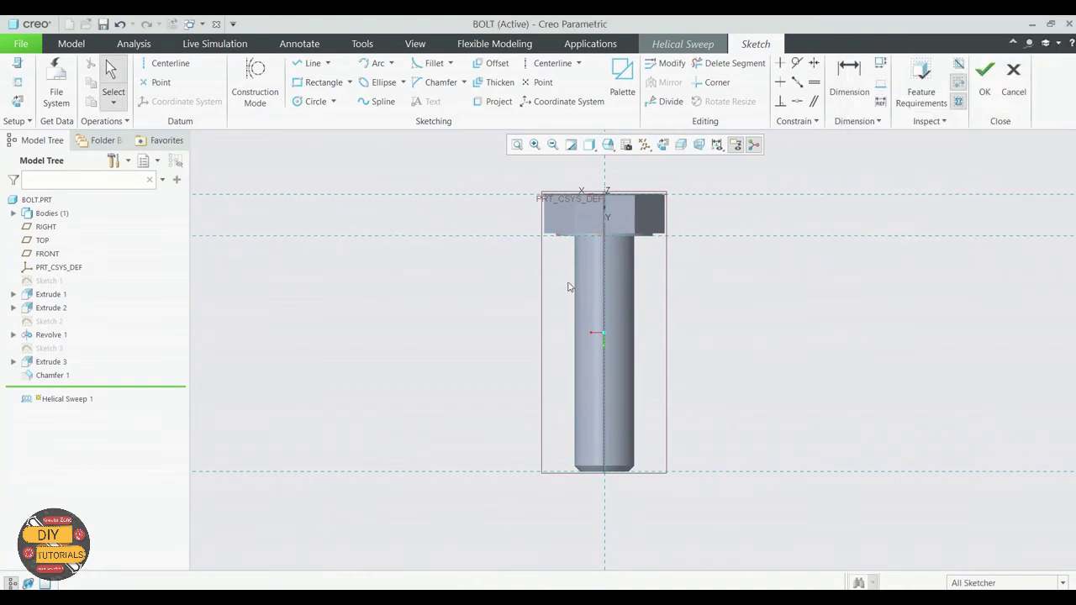
Draw a vertical line from the shank's bottom-left corner up to the head underside and accept it.
click(309, 64)
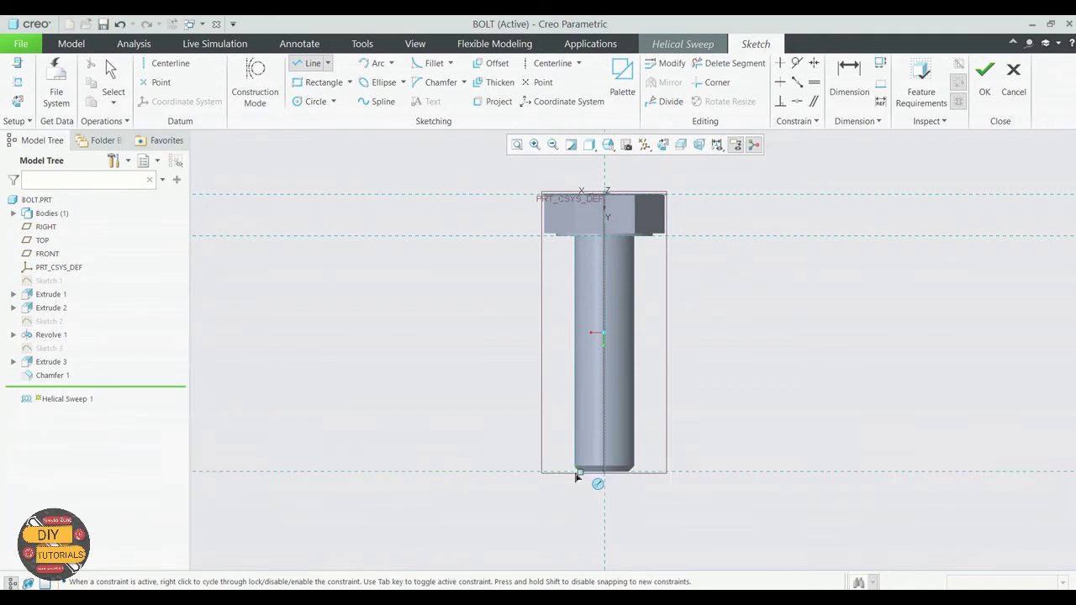
scroll(575, 477, down, 8)
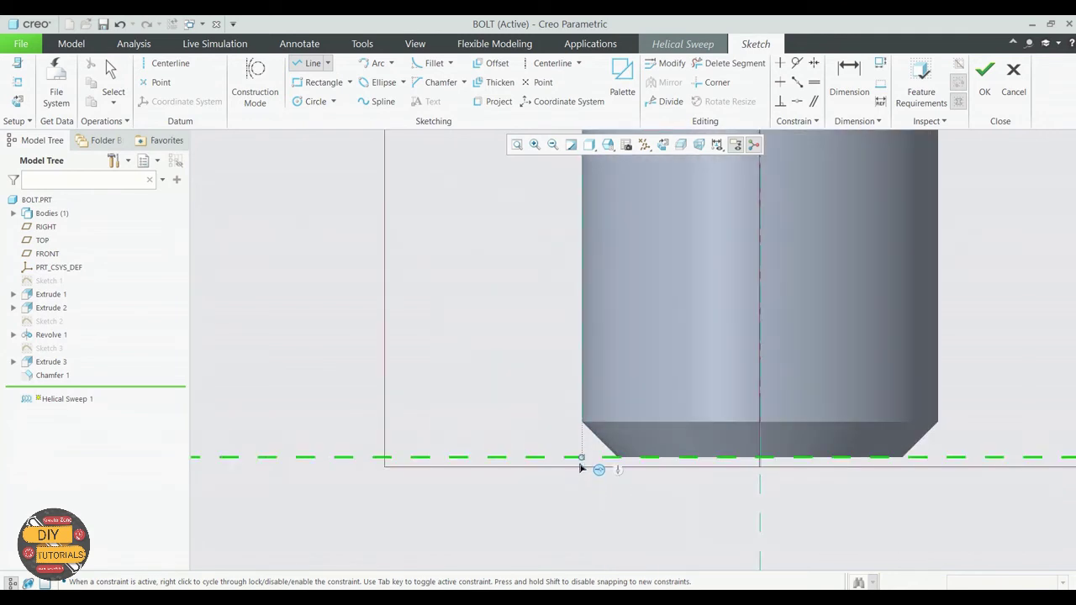
click(582, 459)
scroll(582, 461, up, 6)
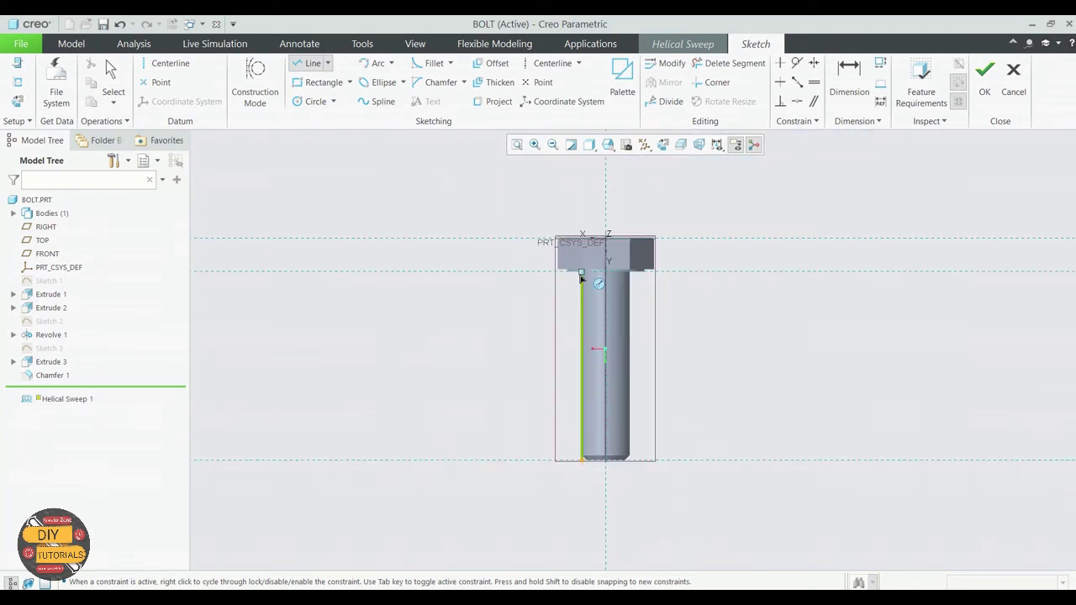
scroll(581, 274, down, 6)
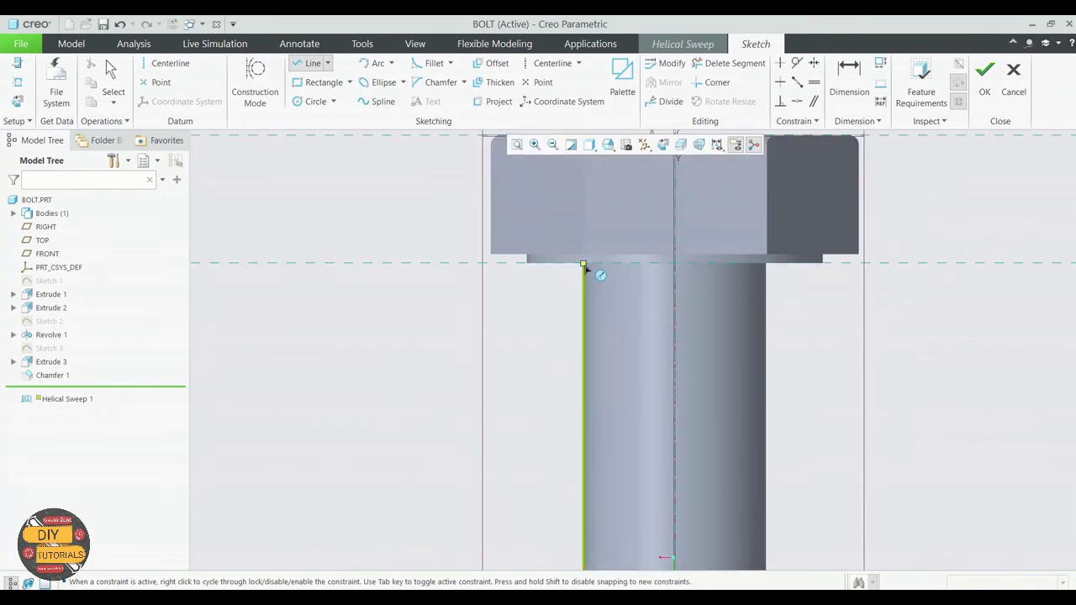
click(583, 264)
scroll(585, 266, up, 6)
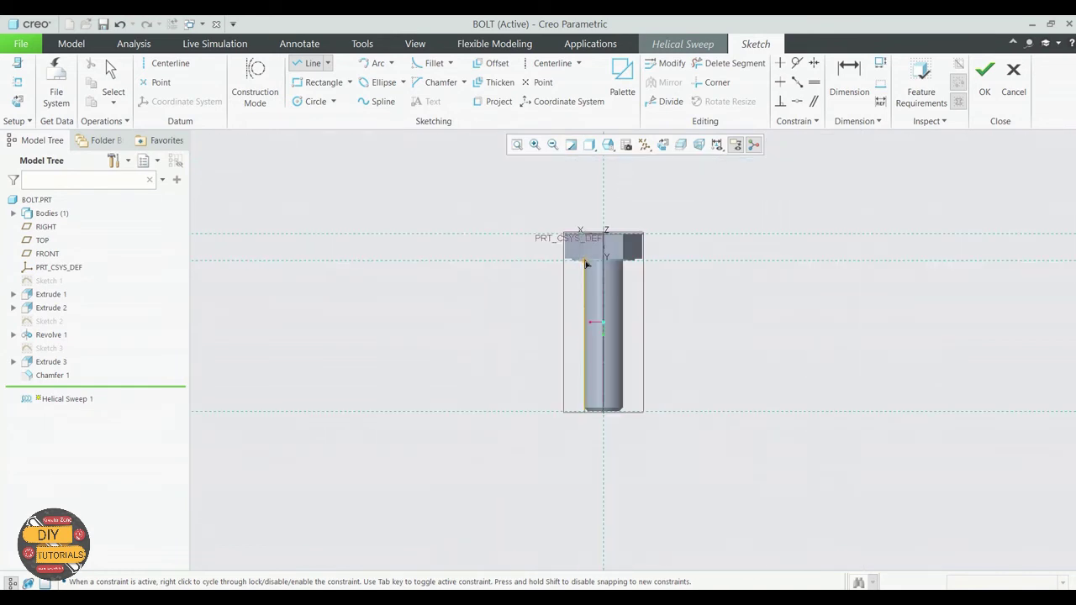
click(111, 70)
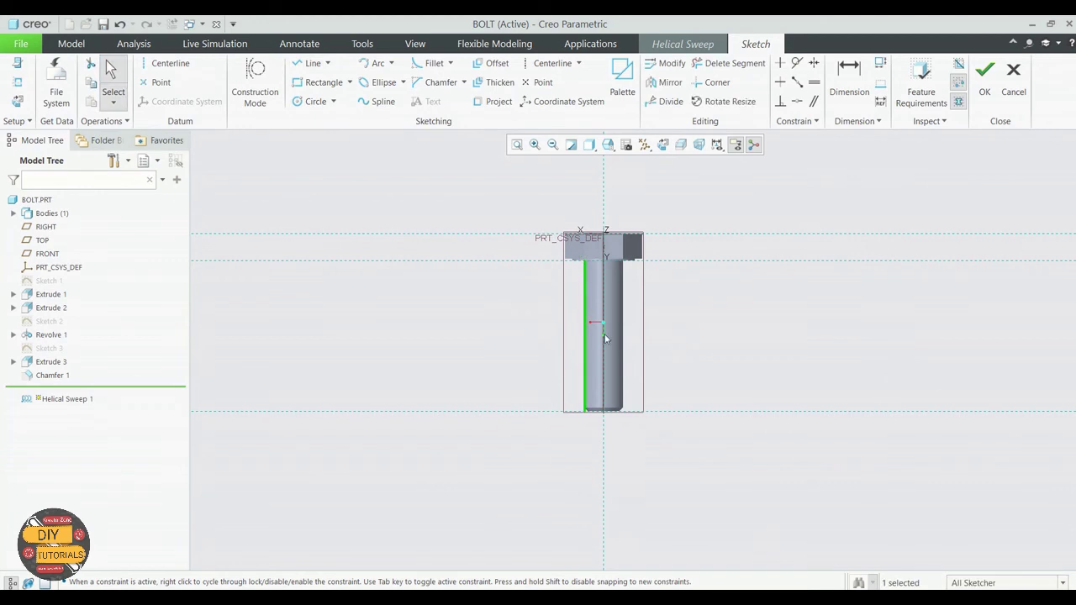
click(984, 74)
Use axis A_1 as the helix axis with a 0.05 pitch, then begin the section sketch.
click(127, 123)
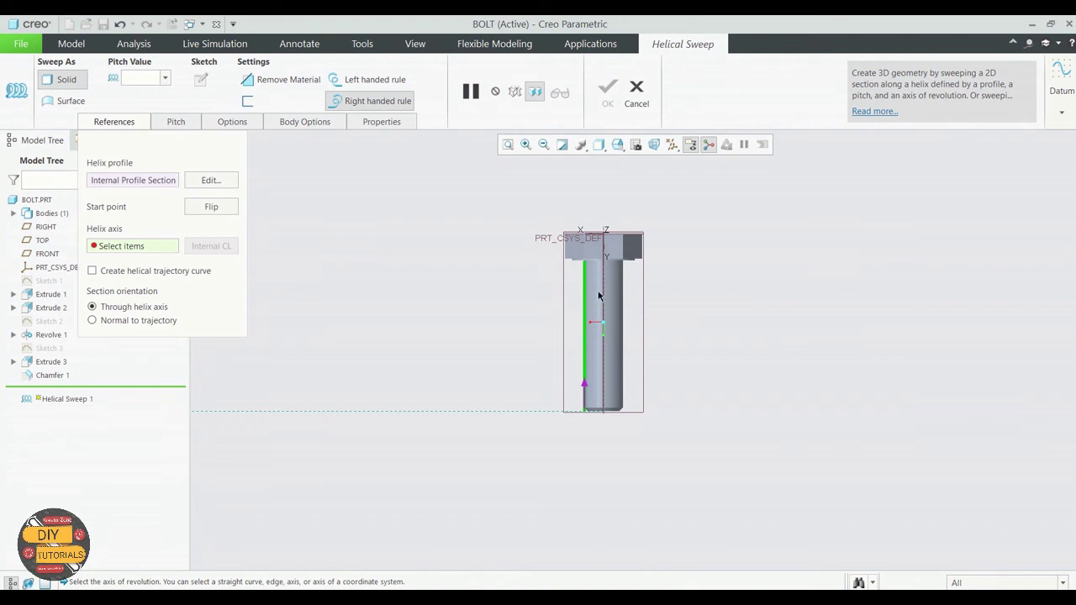
click(603, 289)
middle_drag(722, 267, 682, 300)
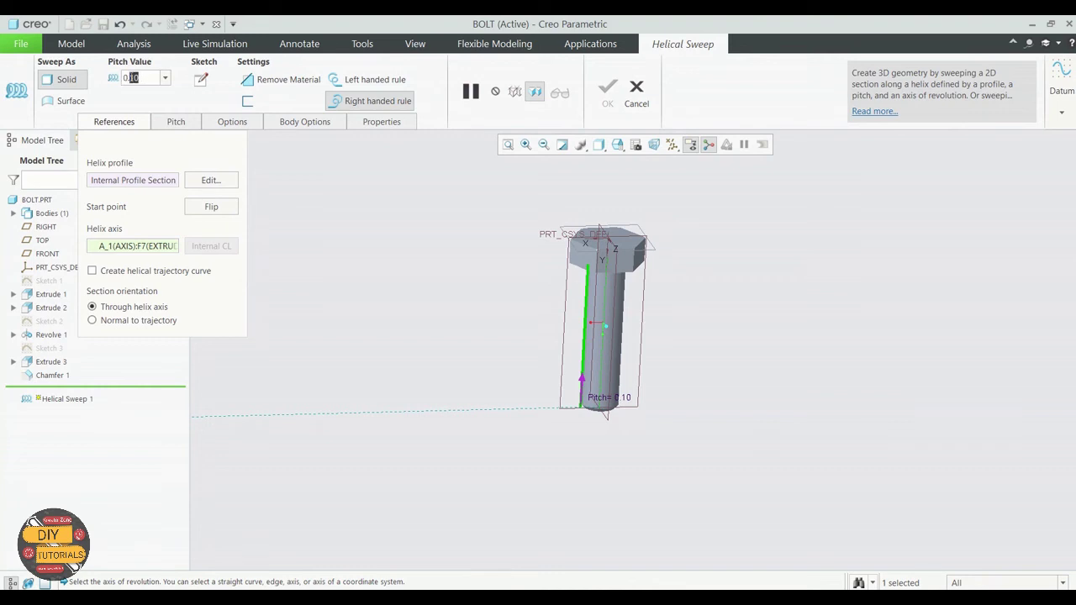
click(132, 77)
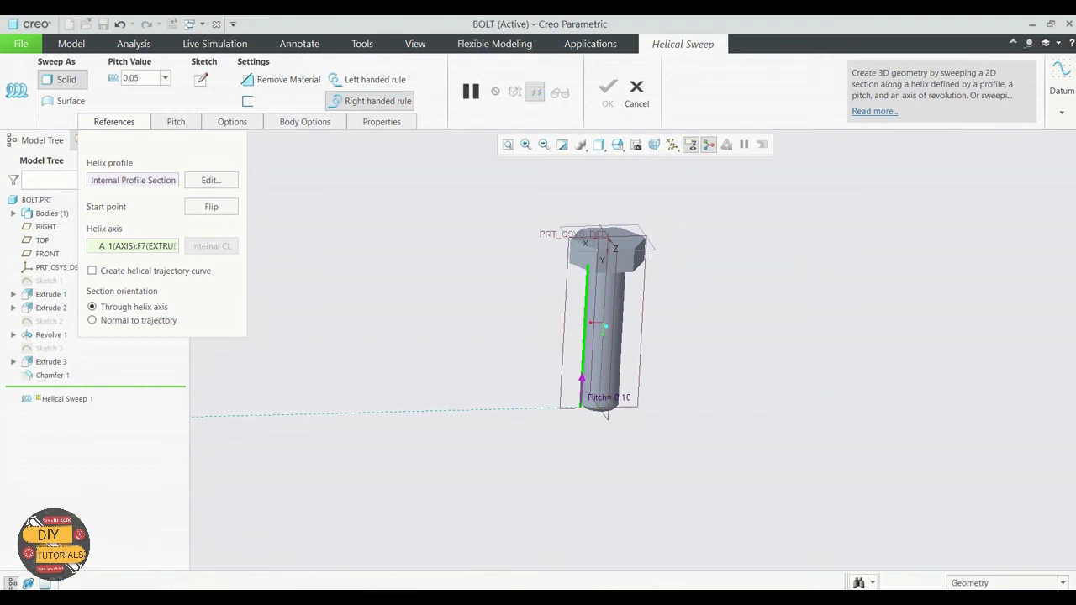
key(Return)
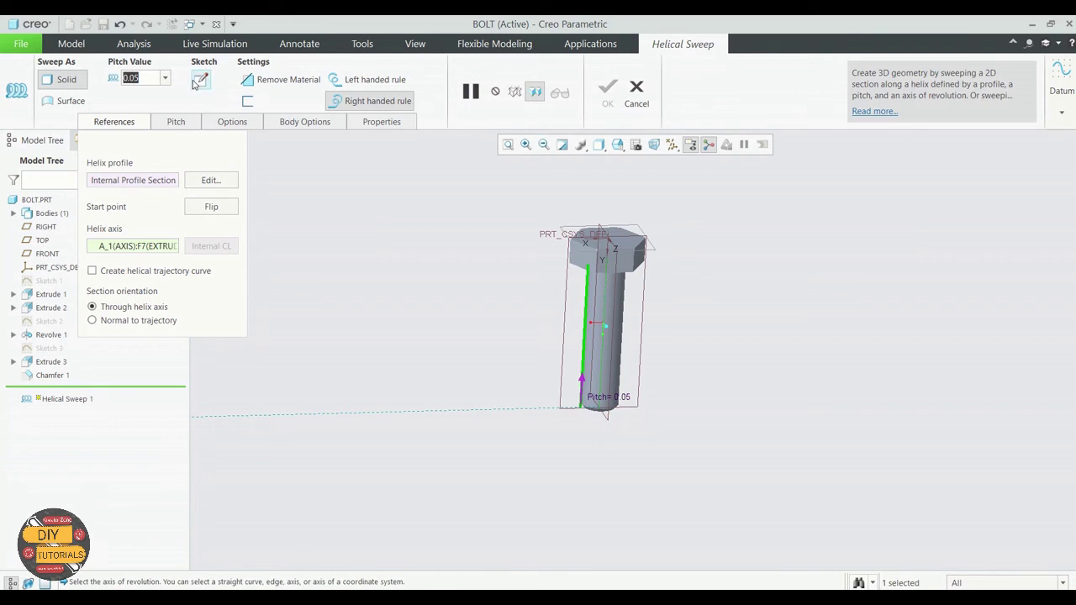
click(201, 79)
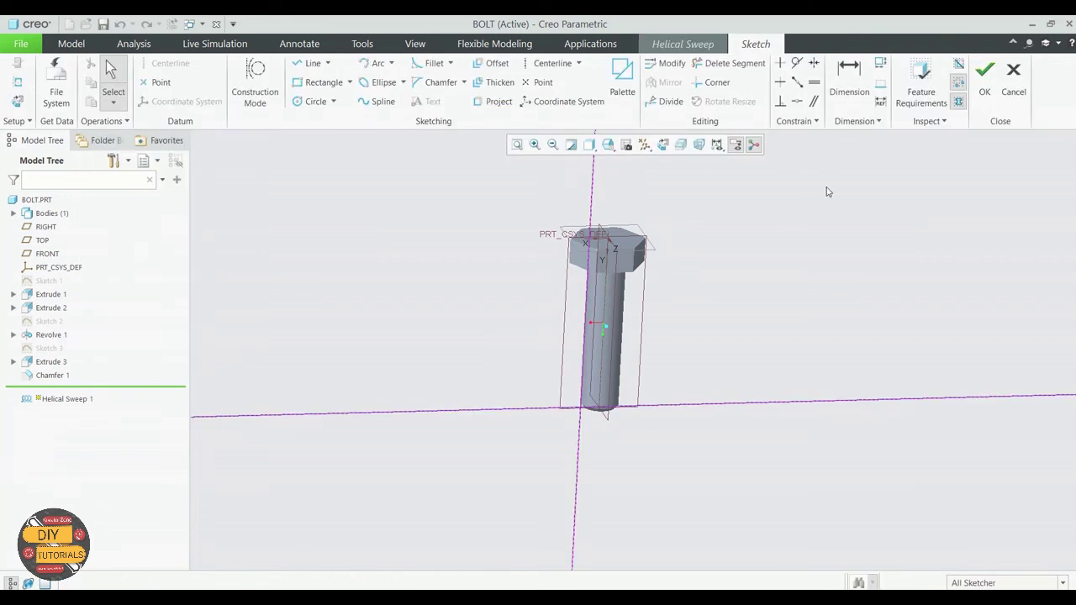
Face the sketch plane and zoom into the chamfered lower end of the shank.
click(313, 64)
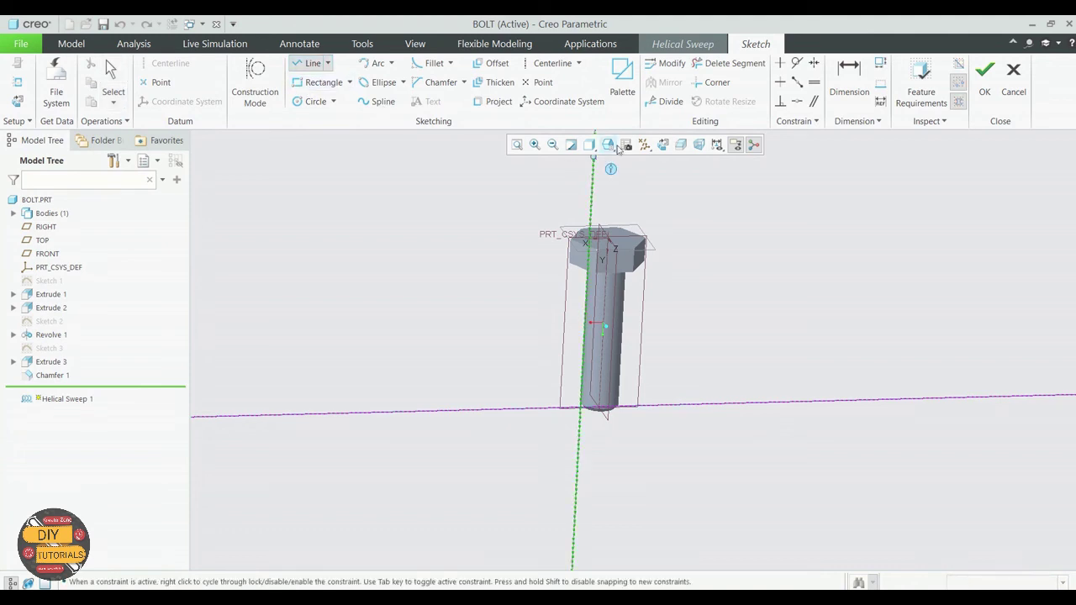
click(663, 145)
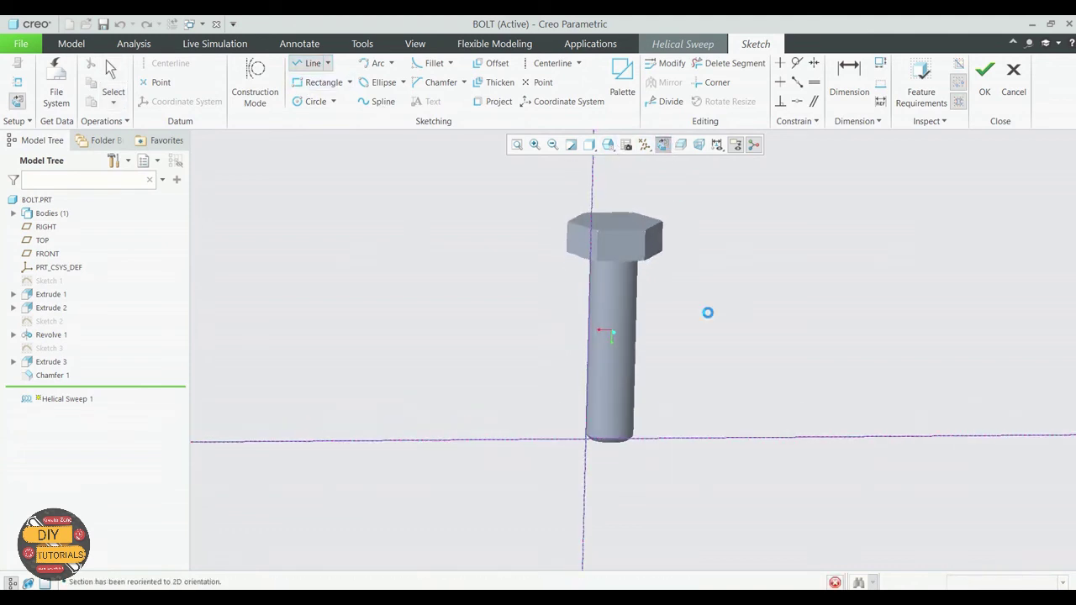
click(534, 144)
click(575, 482)
click(641, 544)
click(641, 457)
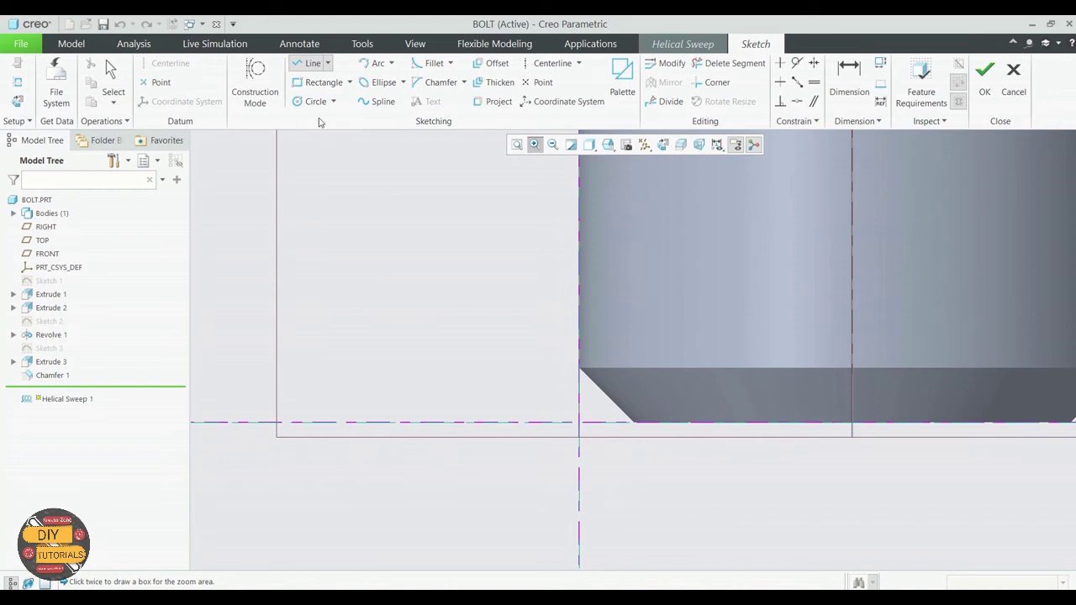
Draw a closed triangle from the origin with its outer tip inside the shank.
click(307, 68)
click(581, 424)
click(623, 390)
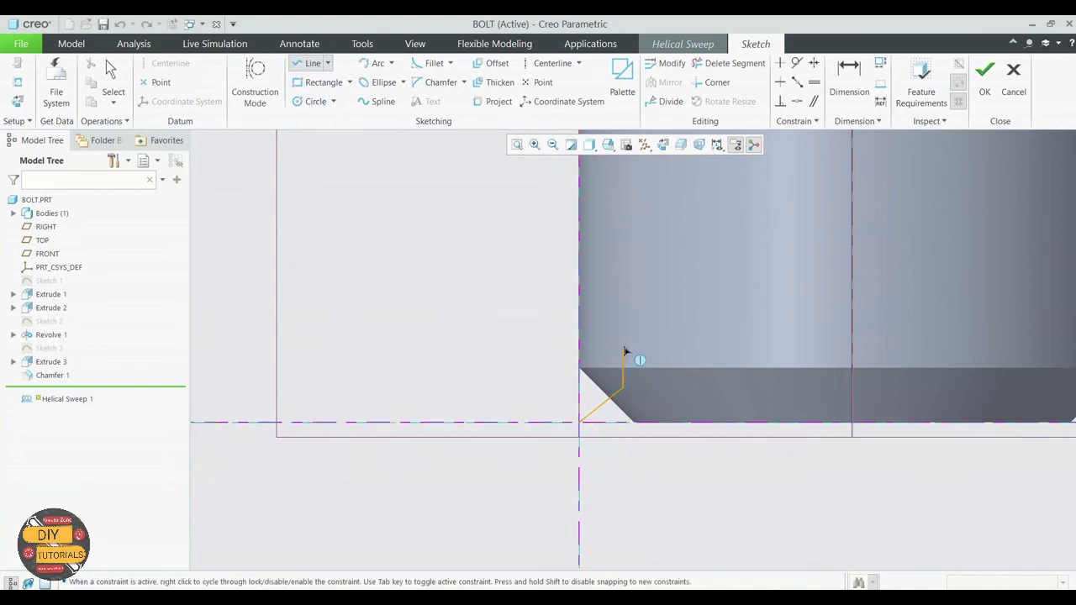
click(579, 353)
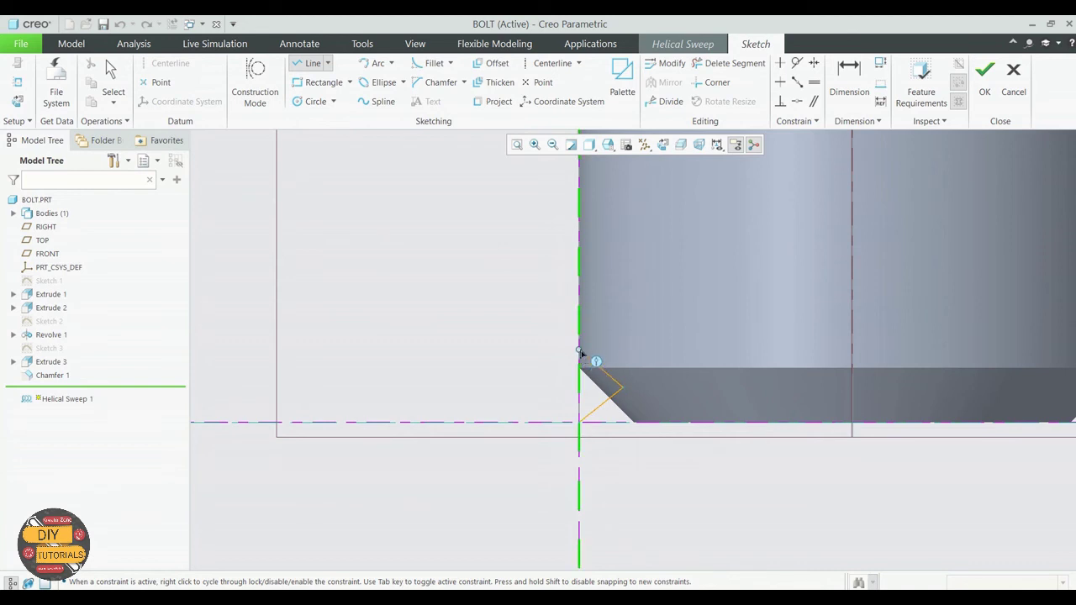
click(581, 422)
click(112, 80)
Set the triangle's angles to 60° and 30° and its height to 0.025.
scroll(655, 413, up, 3)
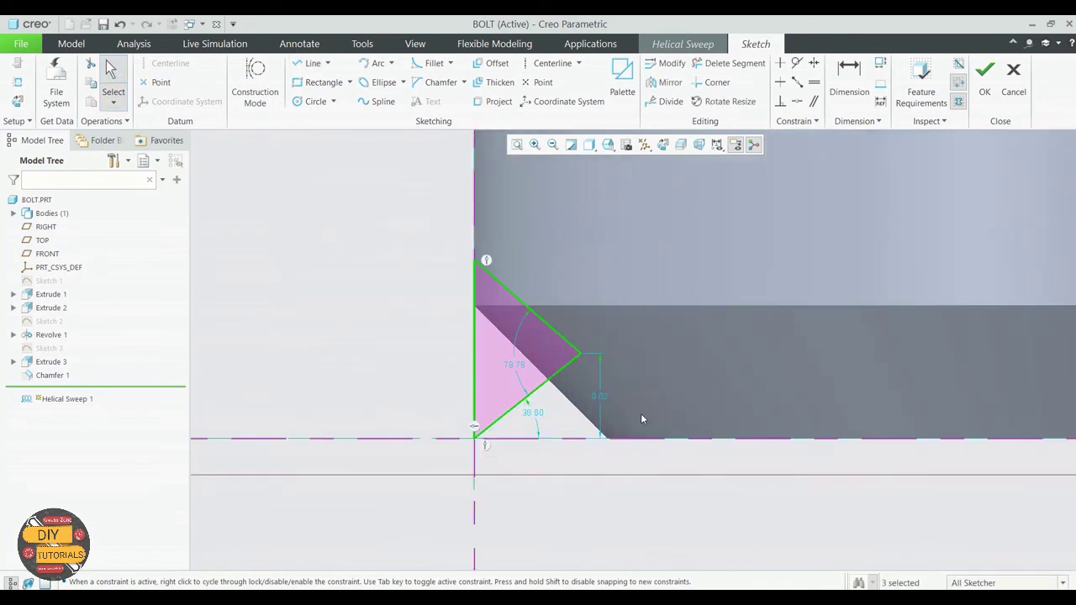
double_click(514, 368)
text(60)
key(Return)
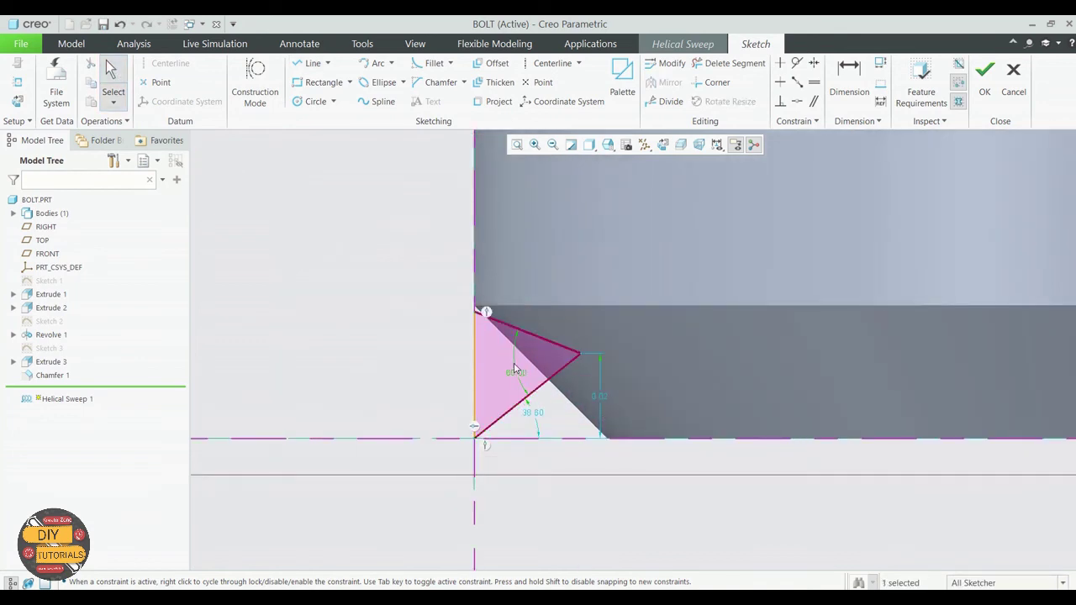
double_click(534, 412)
text(30)
key(Return)
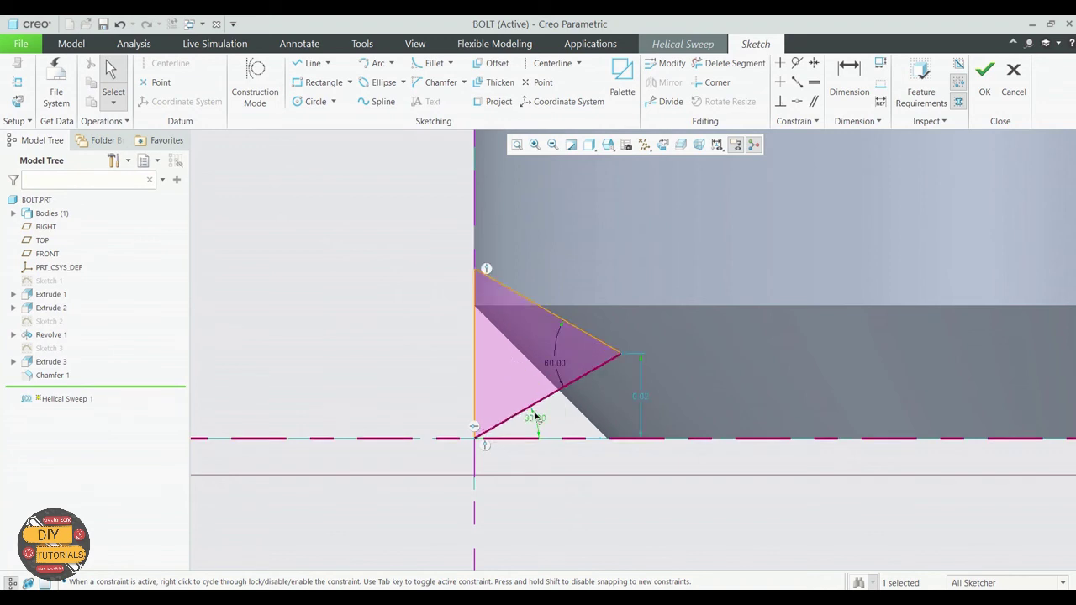
double_click(642, 403)
text(0.025)
key(Return)
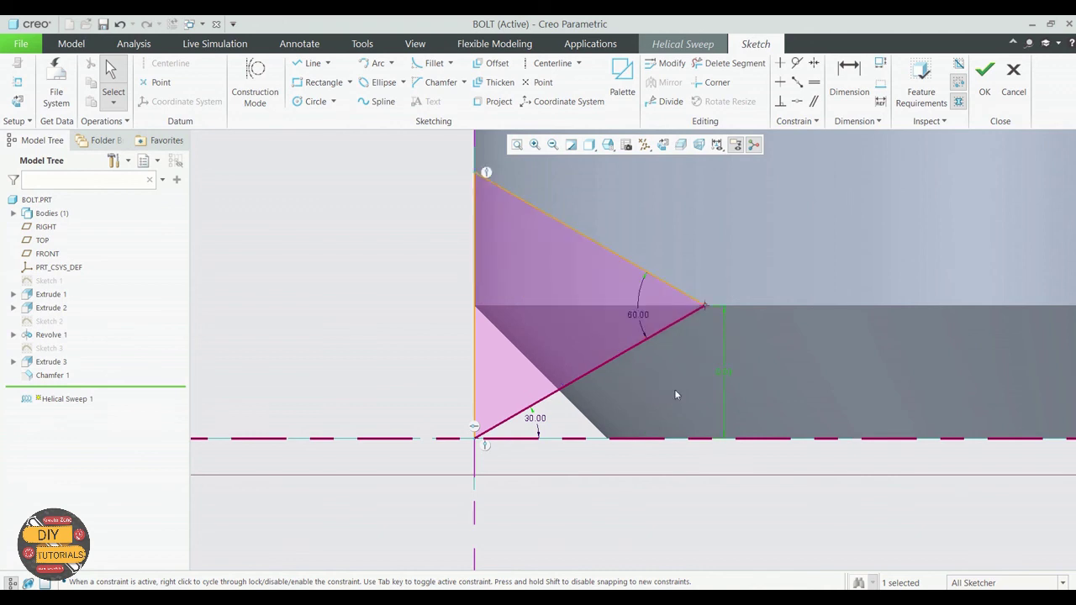
scroll(675, 394, down, 3)
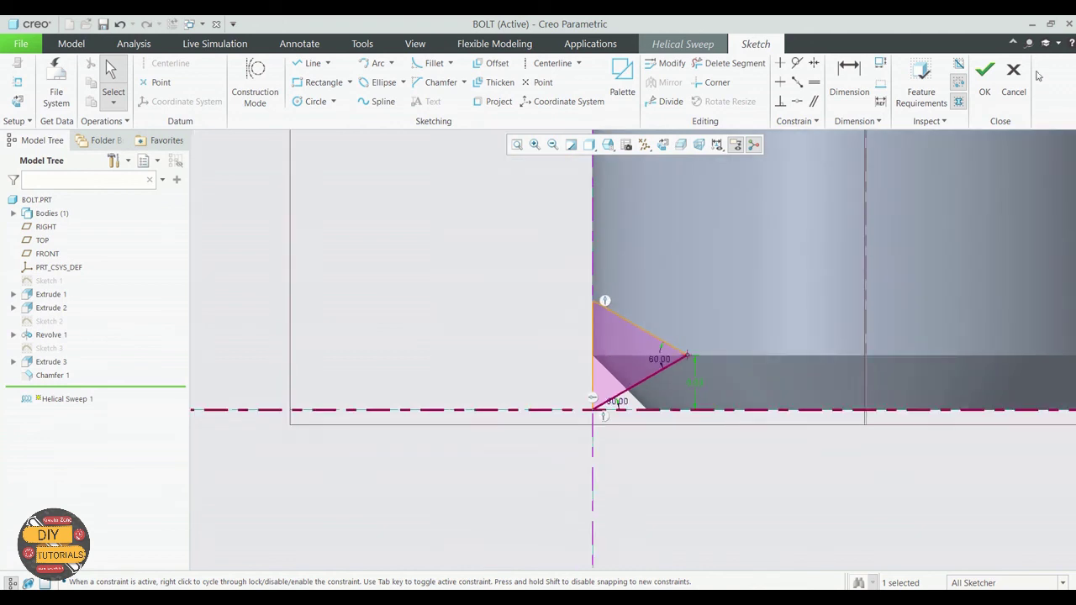
Accept the thread section and switch the helical sweep to remove material.
click(985, 80)
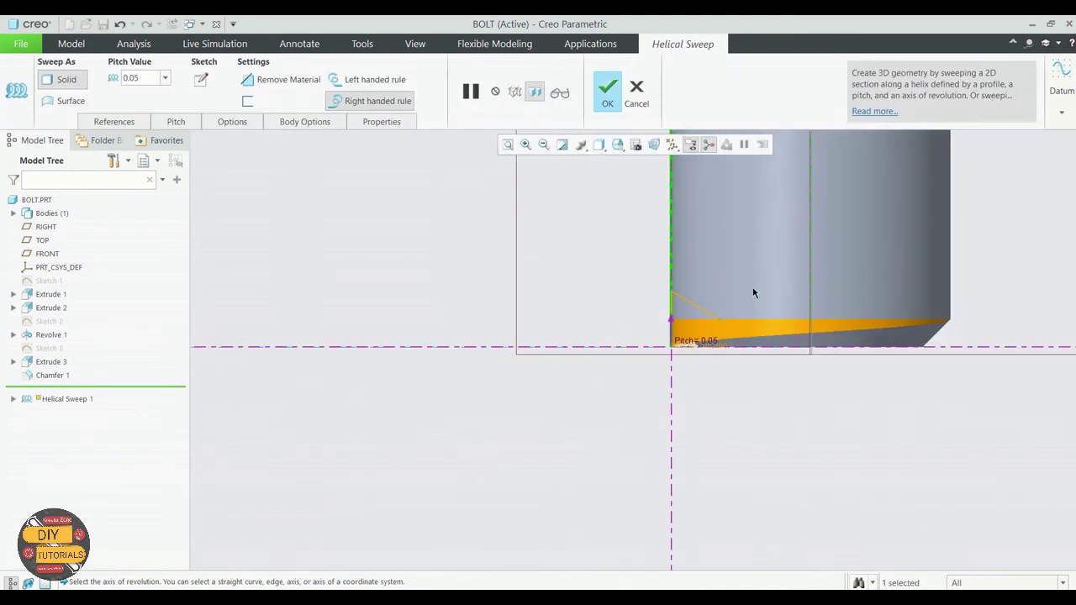
scroll(753, 286, up, 2)
click(282, 79)
scroll(516, 260, up, 2)
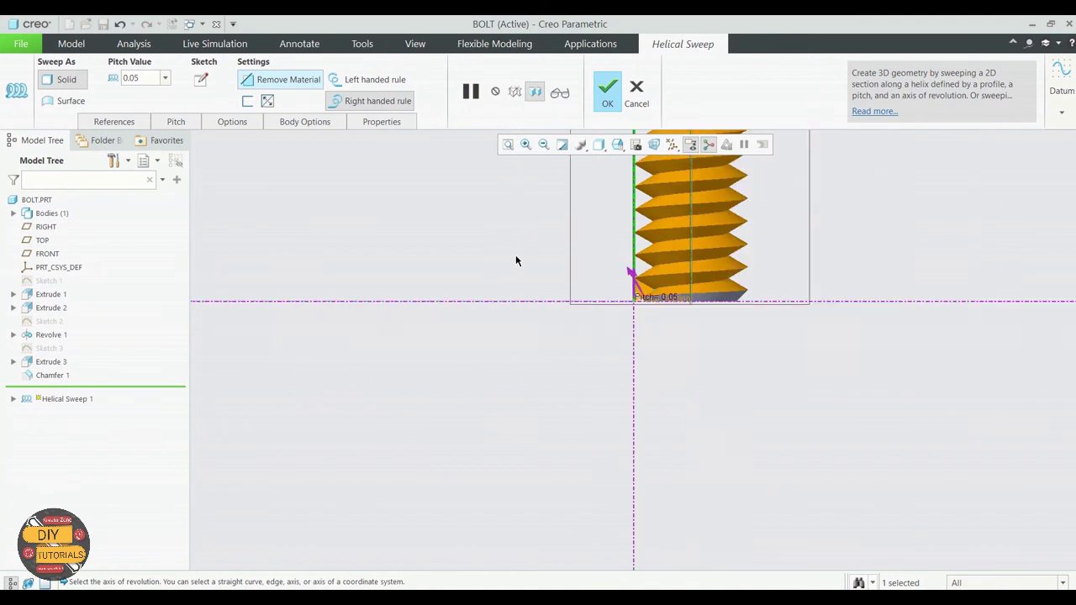
scroll(379, 223, up, 3)
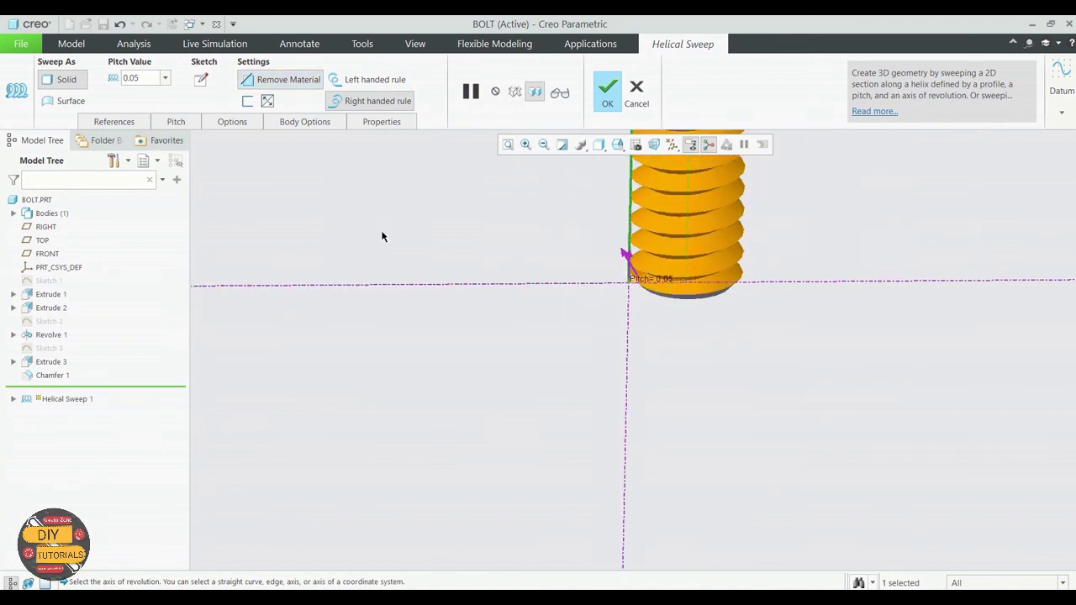
scroll(539, 248, down, 4)
middle_drag(566, 193, 739, 306)
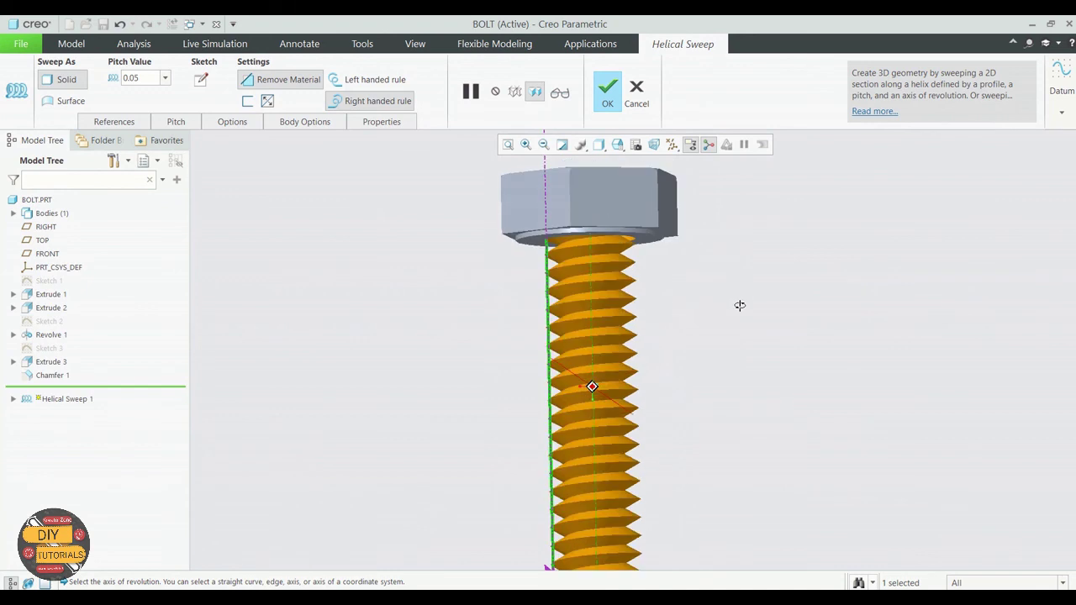
click(606, 92)
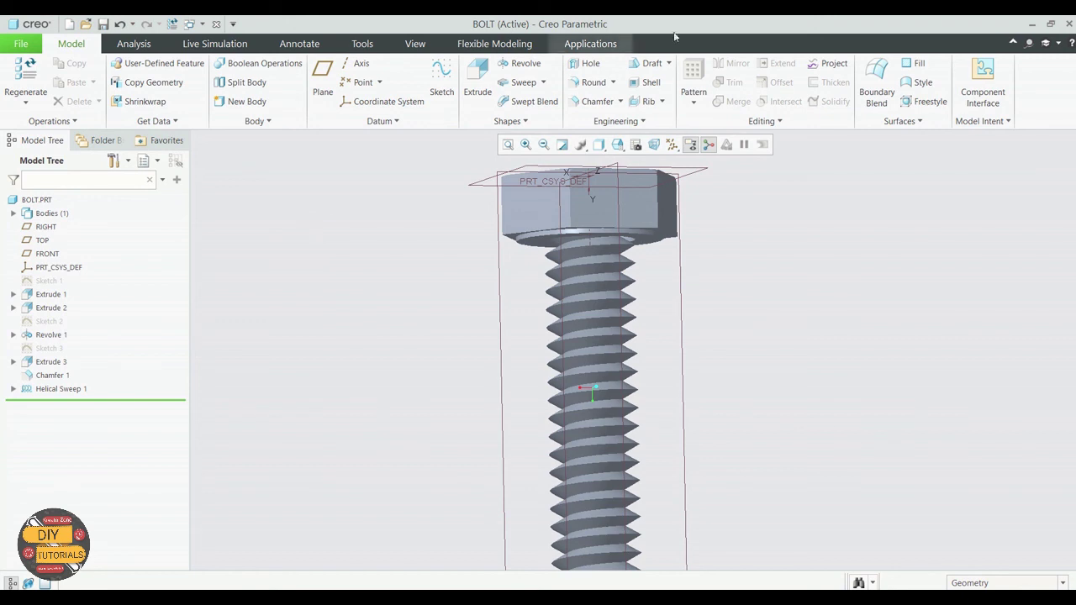
scroll(589, 408, down, 4)
scroll(584, 412, up, 3)
mouse_move(760, 364)
middle_down()
mouse_move(580, 360)
mouse_move(596, 370)
mouse_move(588, 332)
mouse_move(555, 412)
middle_up()
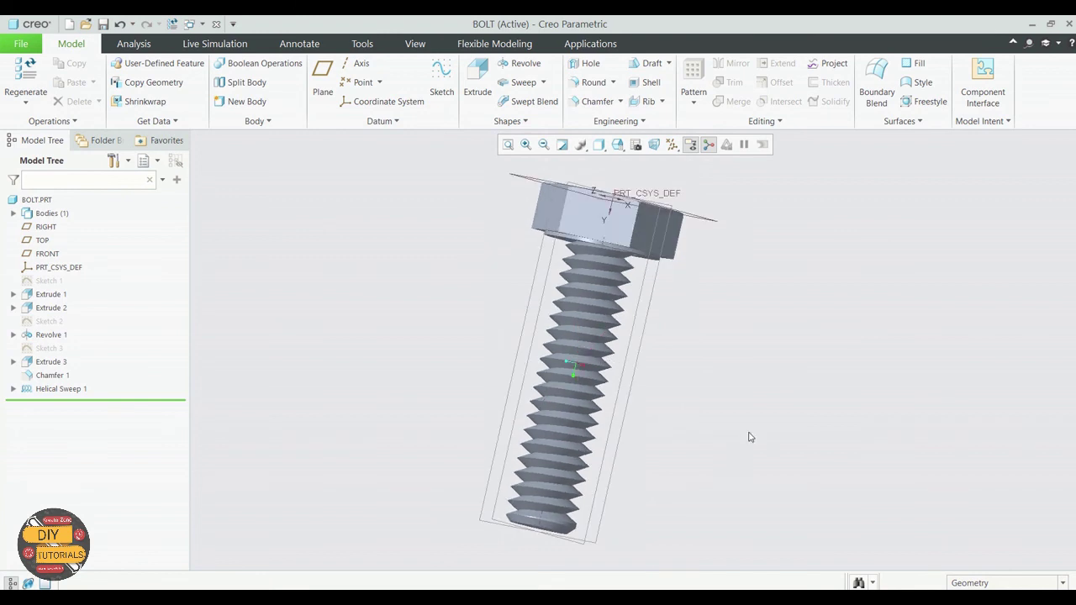
scroll(751, 438, down, 2)
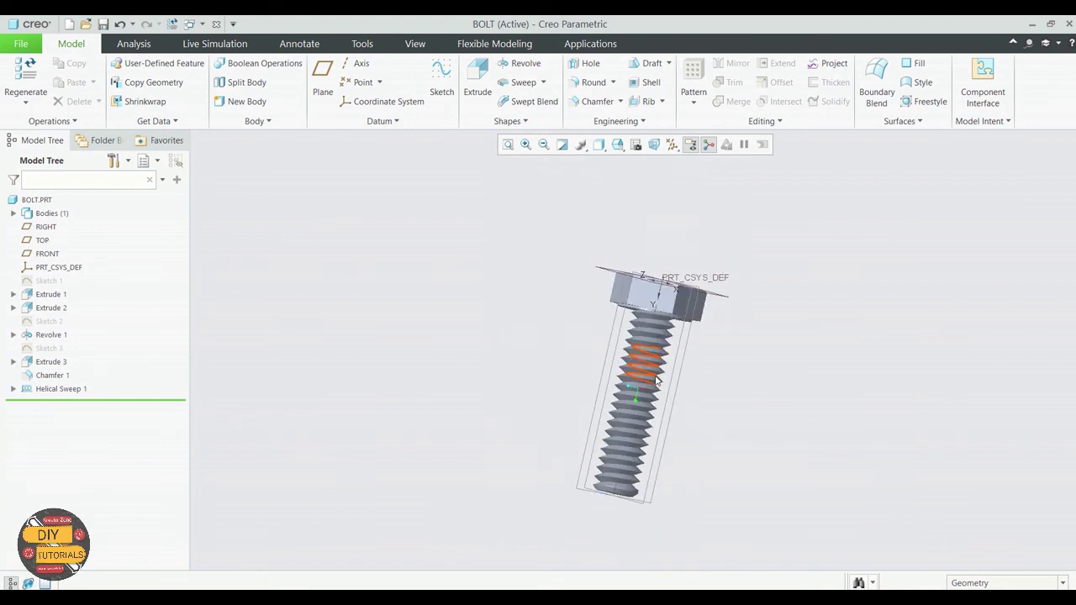